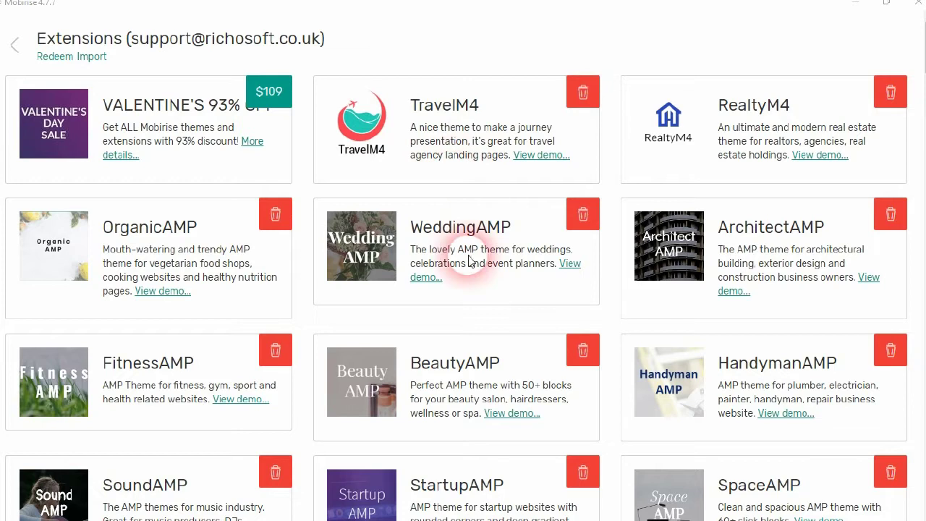
Import the extension package file from its folder on the Data (D:) drive.
{"action": "left_click", "coordinate": [98, 64]}
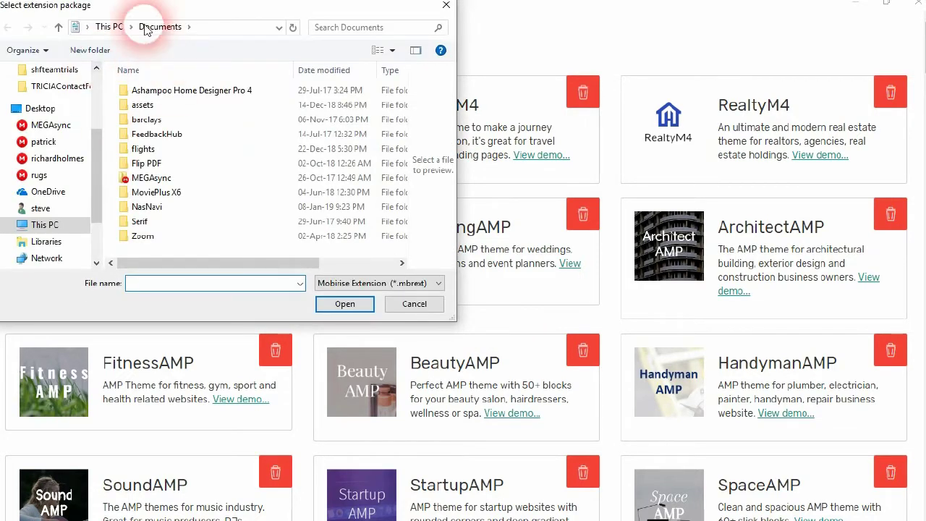
{"action": "left_click", "coordinate": [109, 27]}
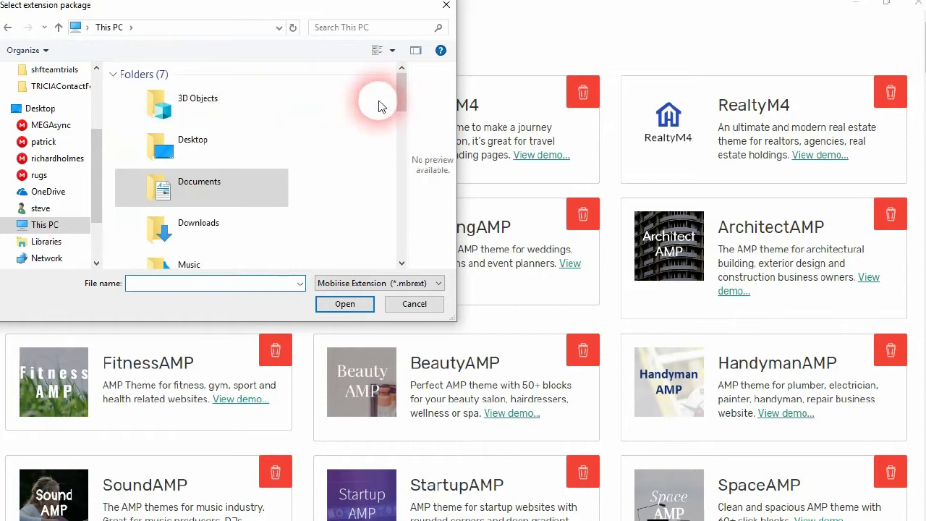
{"action": "left_click_drag", "start_coordinate": [398, 97], "coordinate": [355, 159]}
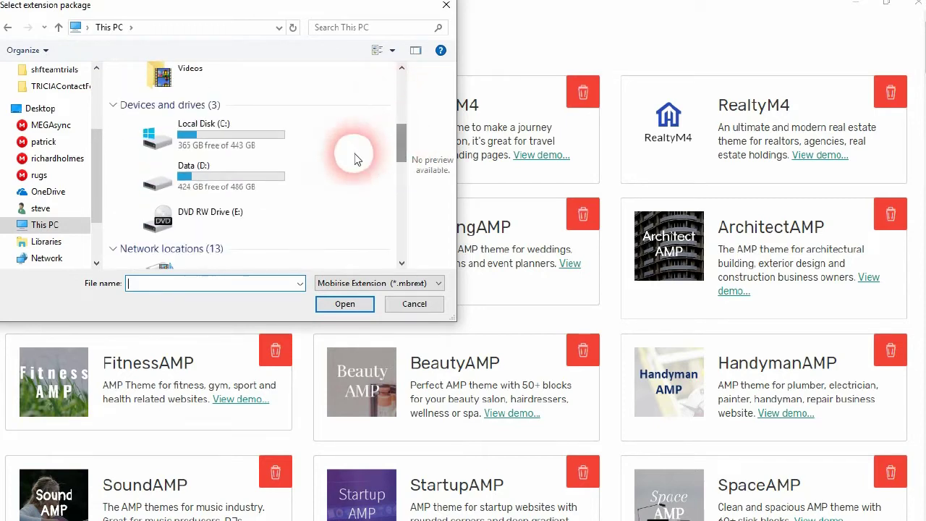
{"action": "double_click", "coordinate": [238, 169]}
{"action": "scroll", "coordinate": [188, 197], "scroll_direction": "down", "scroll_amount": 8}
{"action": "scroll", "coordinate": [200, 208], "scroll_direction": "down", "scroll_amount": 12}
{"action": "scroll", "coordinate": [192, 196], "scroll_direction": "up", "scroll_amount": 5}
{"action": "double_click", "coordinate": [208, 158]}
{"action": "left_click", "coordinate": [166, 149]}
{"action": "left_click", "coordinate": [351, 306]}
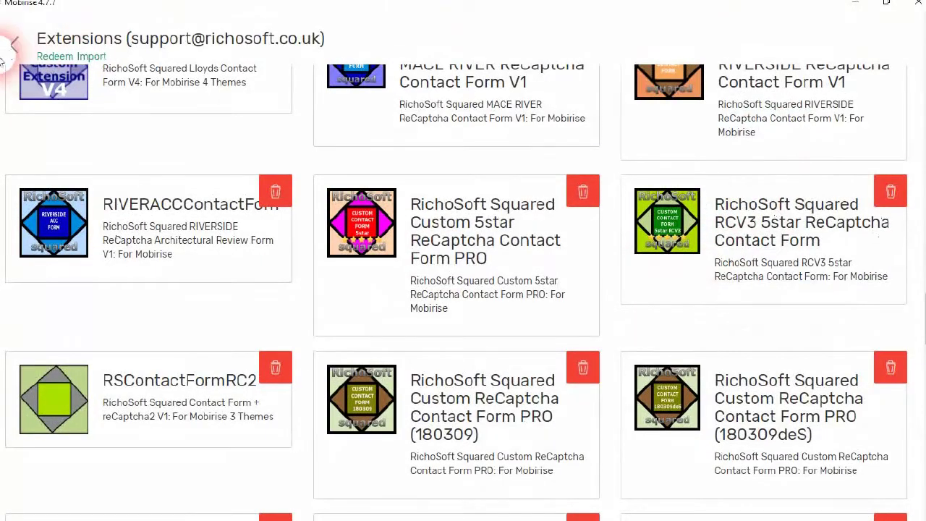
Return to the Home page editor and list only the extension blocks in the block library.
{"action": "left_click", "coordinate": [11, 48]}
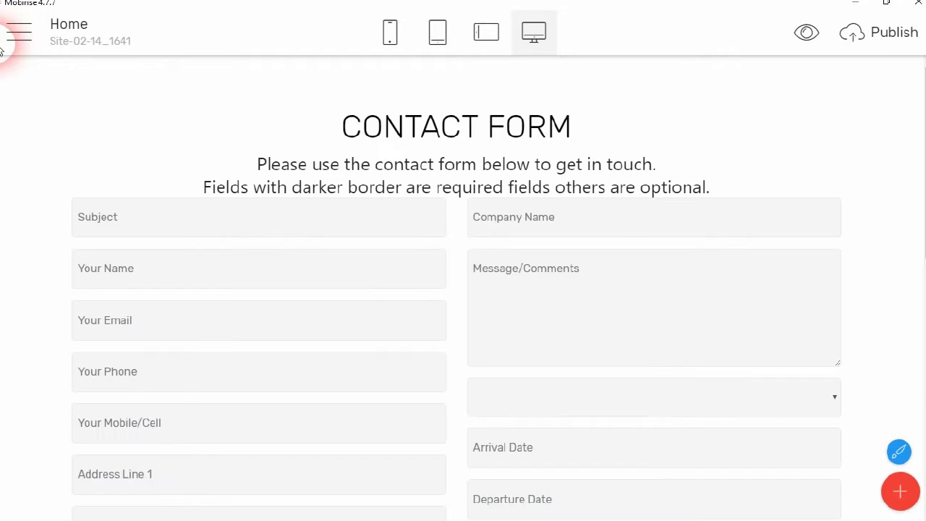
{"action": "left_click", "coordinate": [9, 38]}
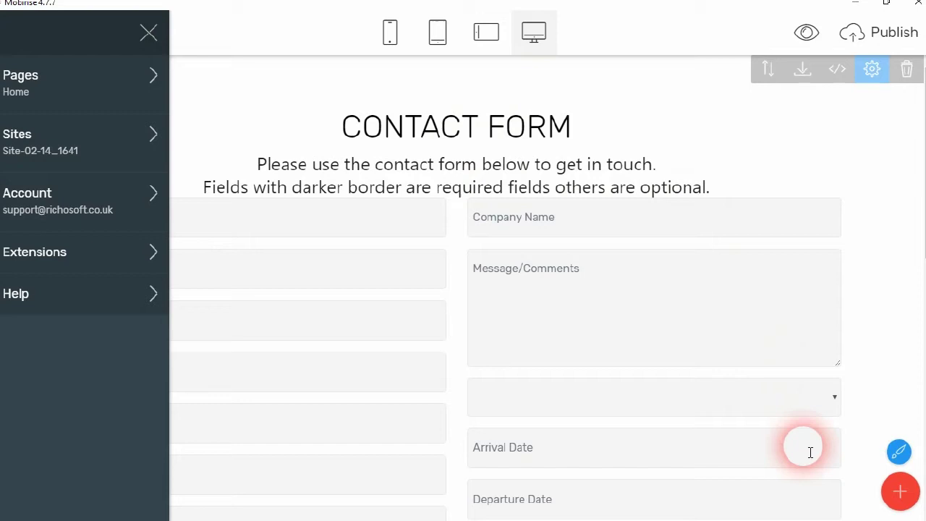
{"action": "left_click", "coordinate": [907, 495]}
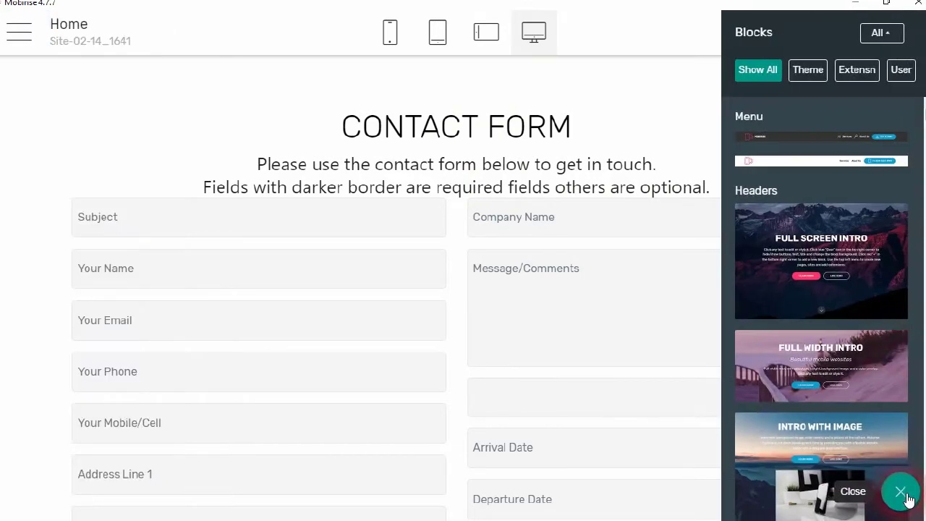
{"action": "left_click", "coordinate": [845, 78]}
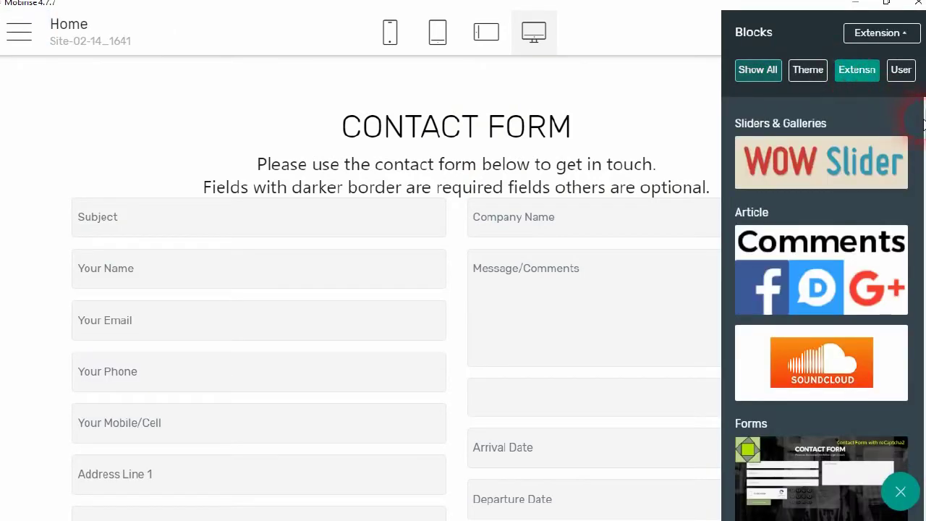
Find the 5 Star RCV3 Contact Form with reCaptcha3 block among the form extension blocks.
{"action": "scroll", "coordinate": [912, 312], "scroll_direction": "down", "scroll_amount": 5}
{"action": "scroll", "coordinate": [889, 297], "scroll_direction": "up", "scroll_amount": 1}
{"action": "left_click", "coordinate": [498, 187]}
{"action": "left_click", "coordinate": [584, 219]}
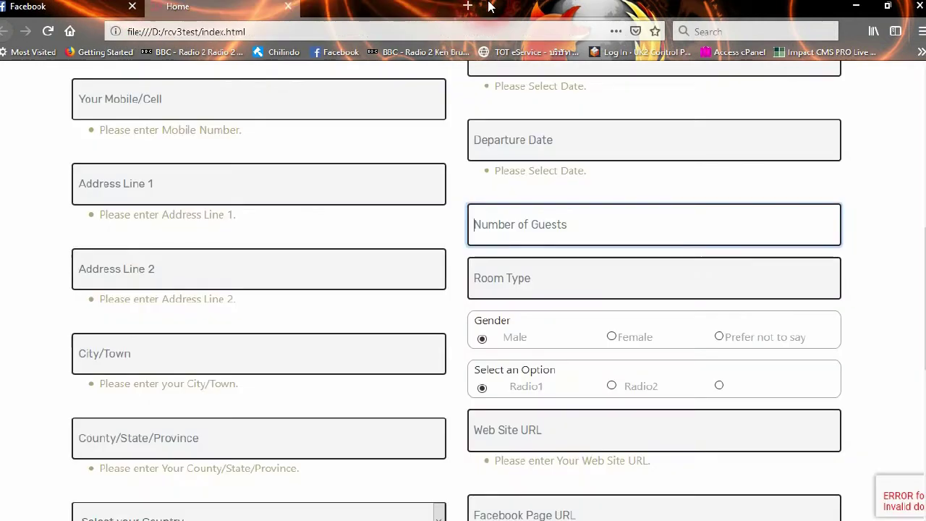
{"action": "left_click", "coordinate": [857, 6]}
{"action": "scroll", "coordinate": [868, 304], "scroll_direction": "down", "scroll_amount": 10}
{"action": "scroll", "coordinate": [868, 309], "scroll_direction": "down", "scroll_amount": 10}
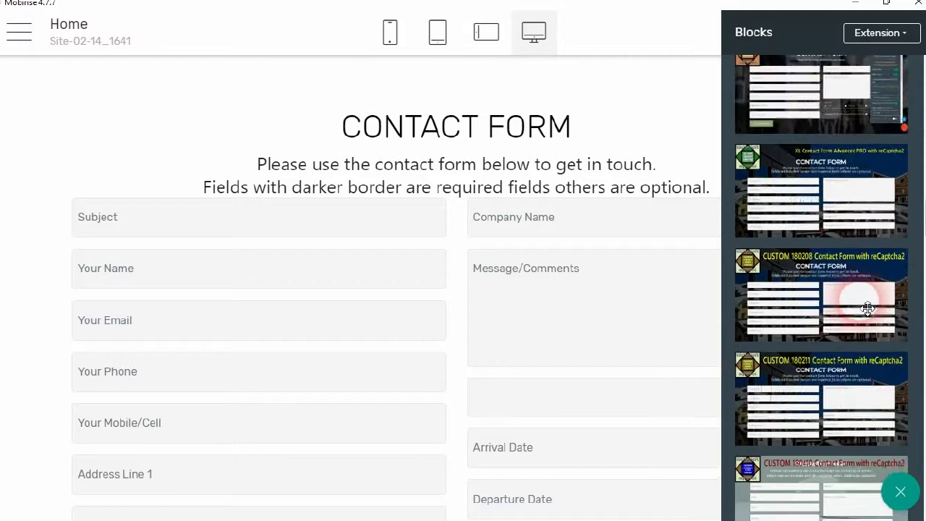
{"action": "scroll", "coordinate": [868, 308], "scroll_direction": "up", "scroll_amount": 10}
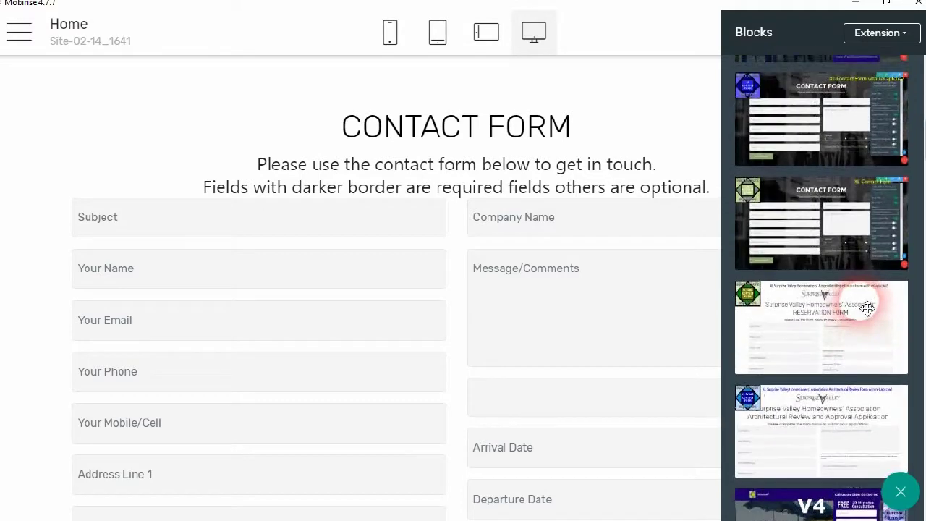
{"action": "scroll", "coordinate": [868, 309], "scroll_direction": "down", "scroll_amount": 10}
{"action": "scroll", "coordinate": [867, 314], "scroll_direction": "down", "scroll_amount": 10}
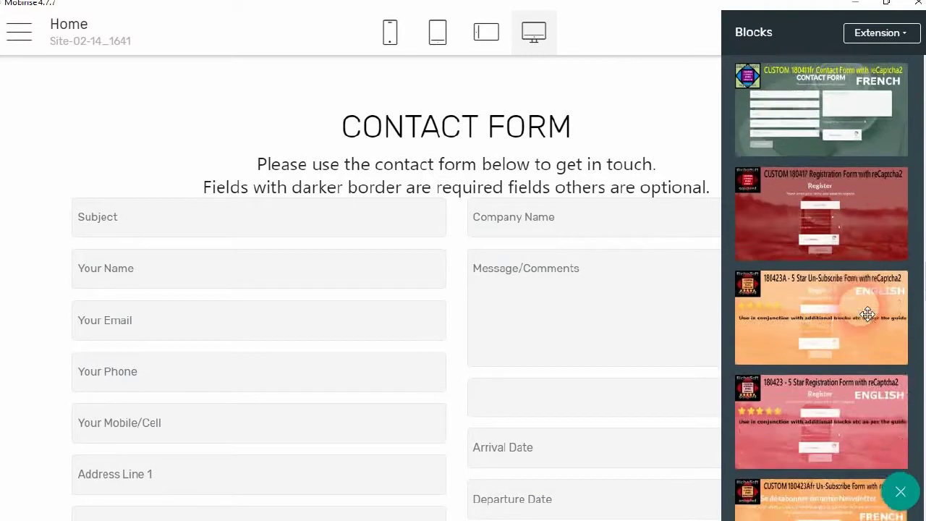
{"action": "scroll", "coordinate": [868, 313], "scroll_direction": "down", "scroll_amount": 10}
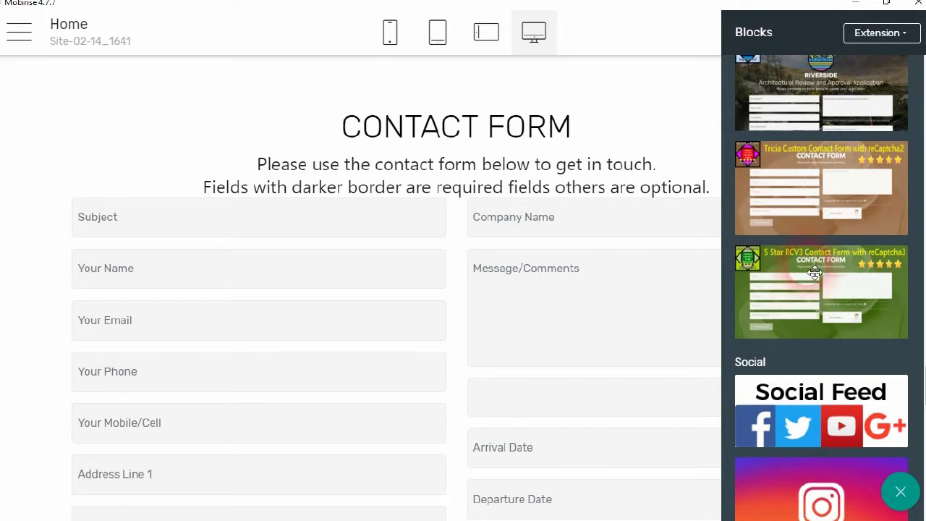
{"action": "left_click_drag", "start_coordinate": [812, 330], "coordinate": [637, 29]}
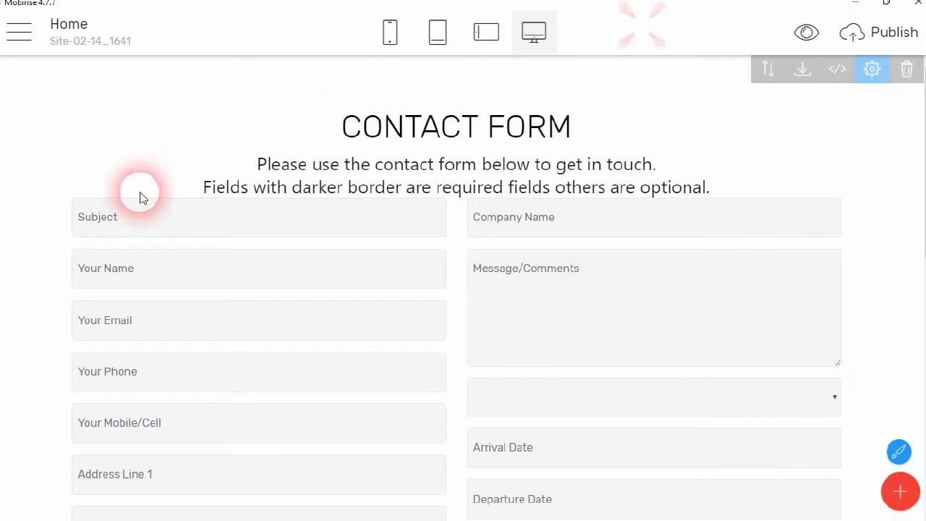
Open the contact form block's settings and switch Show Title and Show Text off and back on.
{"action": "left_click", "coordinate": [873, 69]}
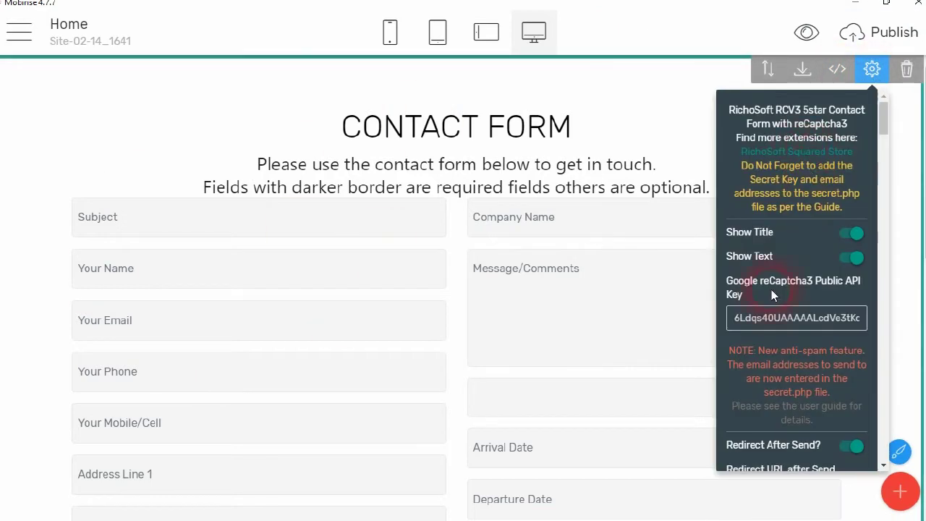
{"action": "left_click", "coordinate": [852, 235]}
{"action": "left_click", "coordinate": [848, 235]}
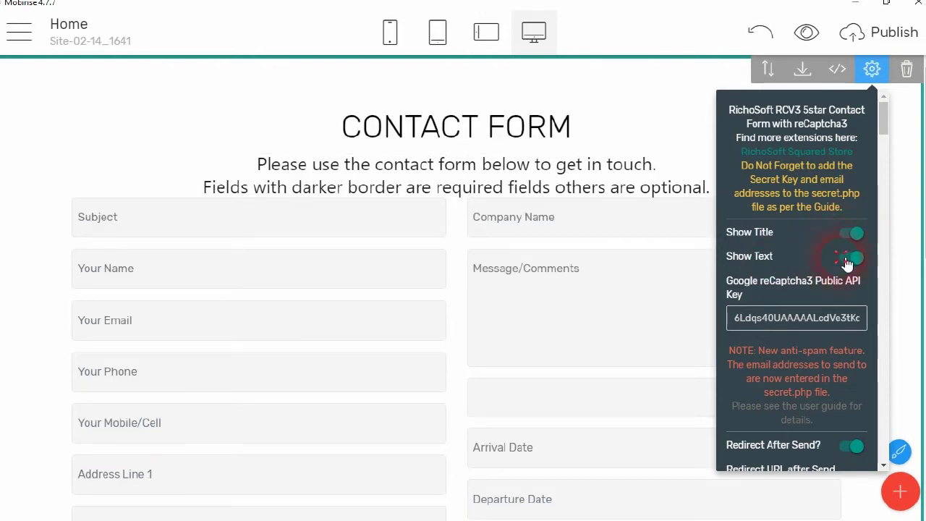
{"action": "left_click", "coordinate": [849, 261]}
{"action": "left_click", "coordinate": [850, 261]}
Examine the Google reCaptcha3 public API key field and the Redirect URL after Send field.
{"action": "left_click_drag", "start_coordinate": [734, 318], "coordinate": [904, 321]}
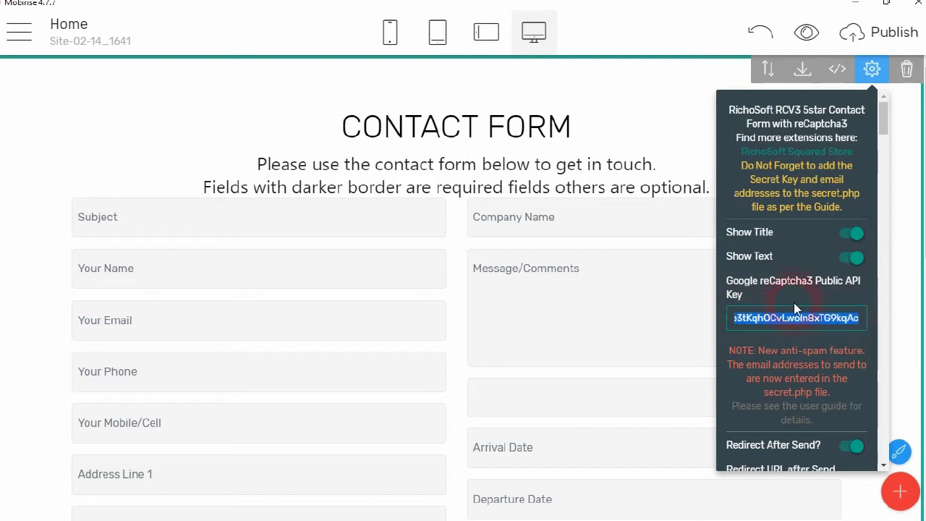
{"action": "scroll", "coordinate": [807, 182], "scroll_direction": "down", "scroll_amount": 3}
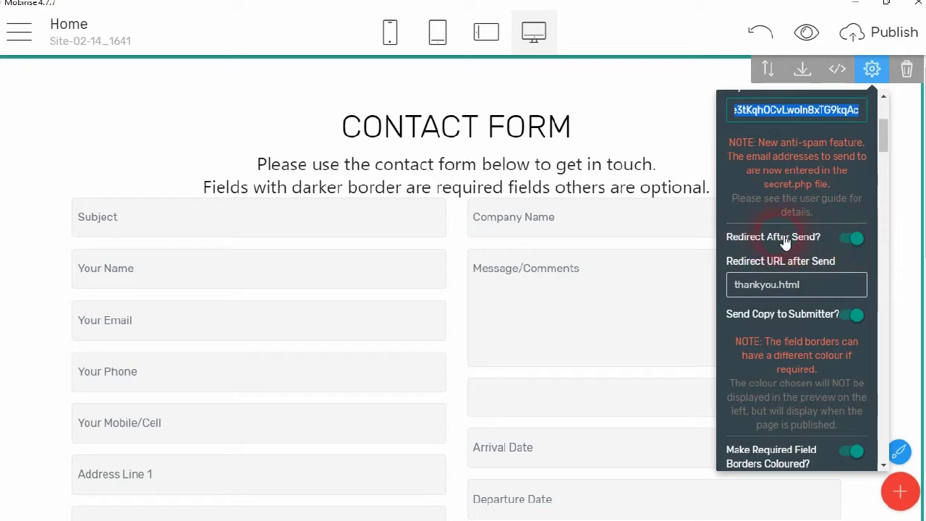
{"action": "left_click", "coordinate": [807, 287]}
{"action": "left_click_drag", "start_coordinate": [735, 288], "coordinate": [828, 290]}
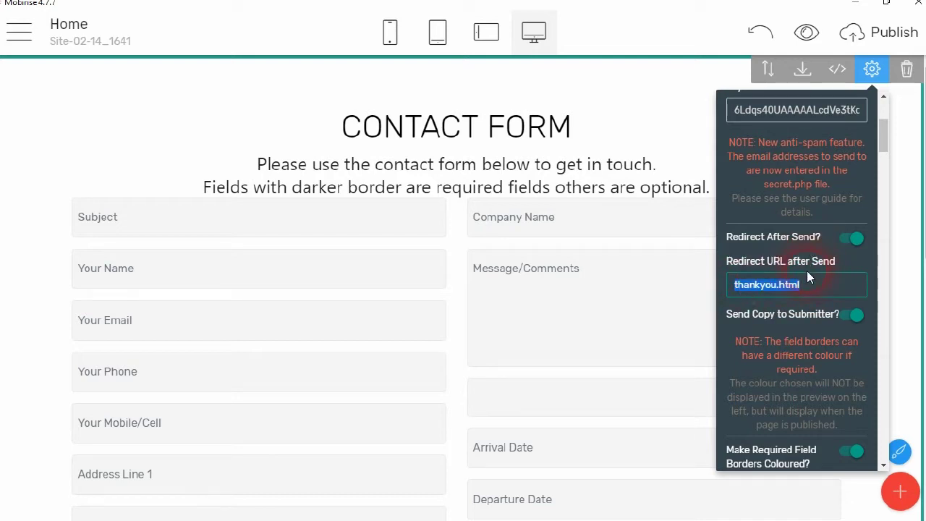
Switch Send Copy to Submitter off and back on.
{"action": "scroll", "coordinate": [804, 241], "scroll_direction": "down", "scroll_amount": 2}
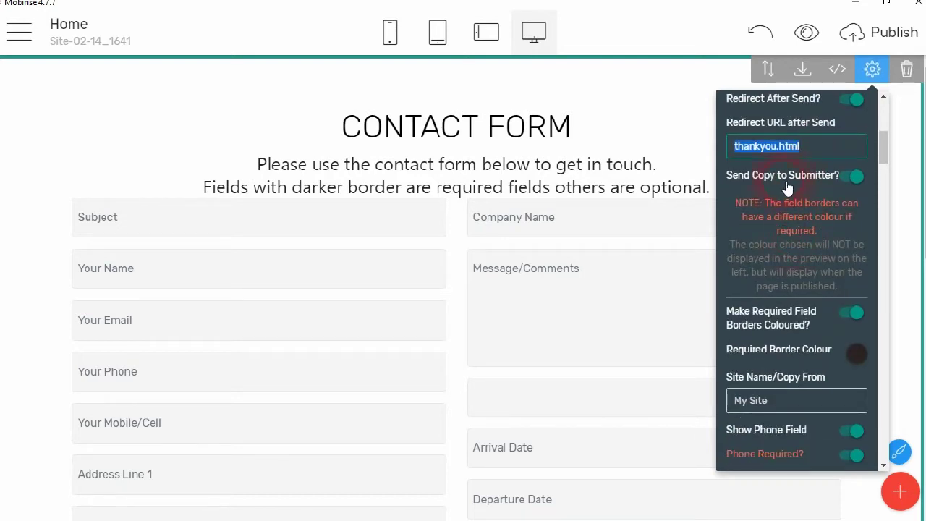
{"action": "left_click", "coordinate": [856, 179]}
{"action": "left_click", "coordinate": [850, 179]}
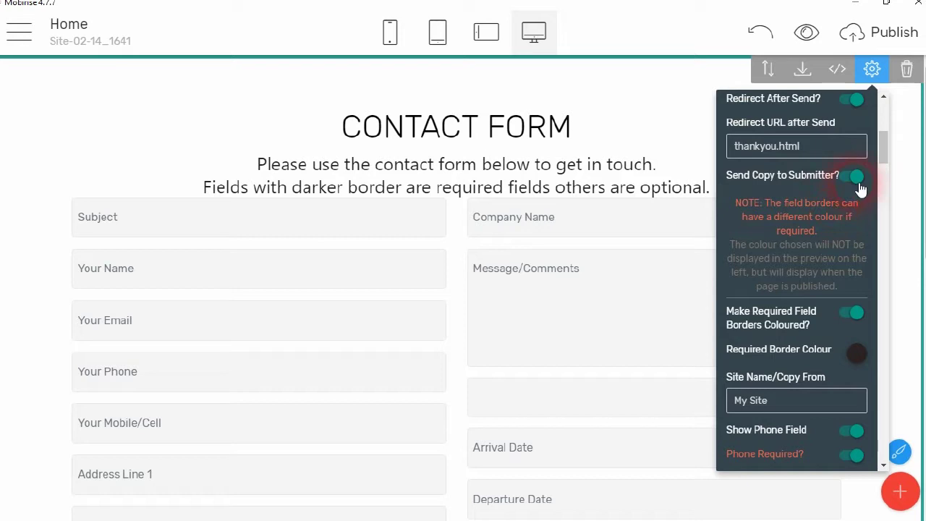
Set the Required Border Colour to bright pink-red and turn off Make Required Field Borders Coloured.
{"action": "scroll", "coordinate": [820, 228], "scroll_direction": "down", "scroll_amount": 2}
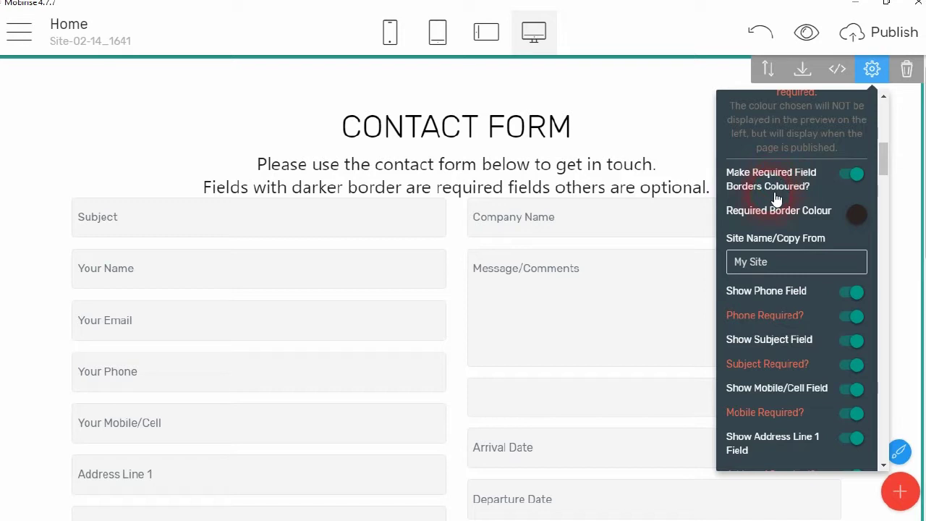
{"action": "left_click", "coordinate": [832, 187]}
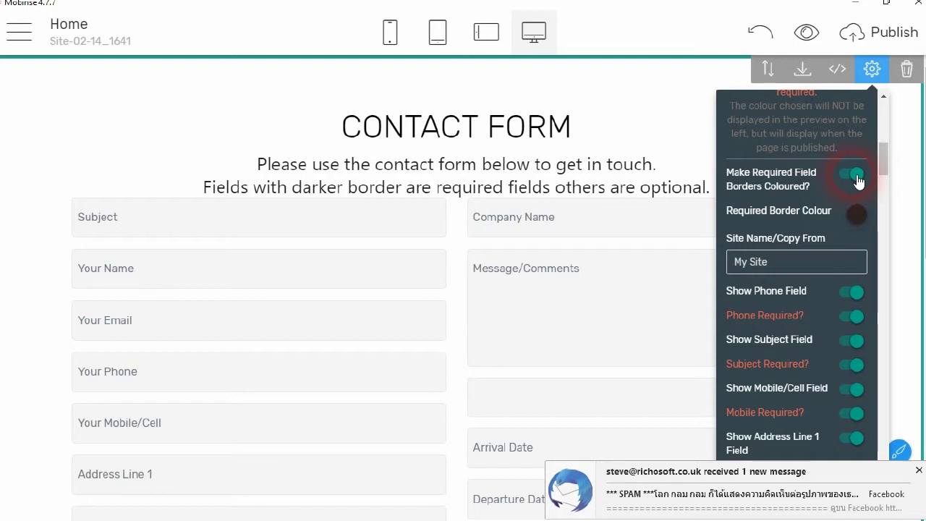
{"action": "left_click", "coordinate": [857, 217]}
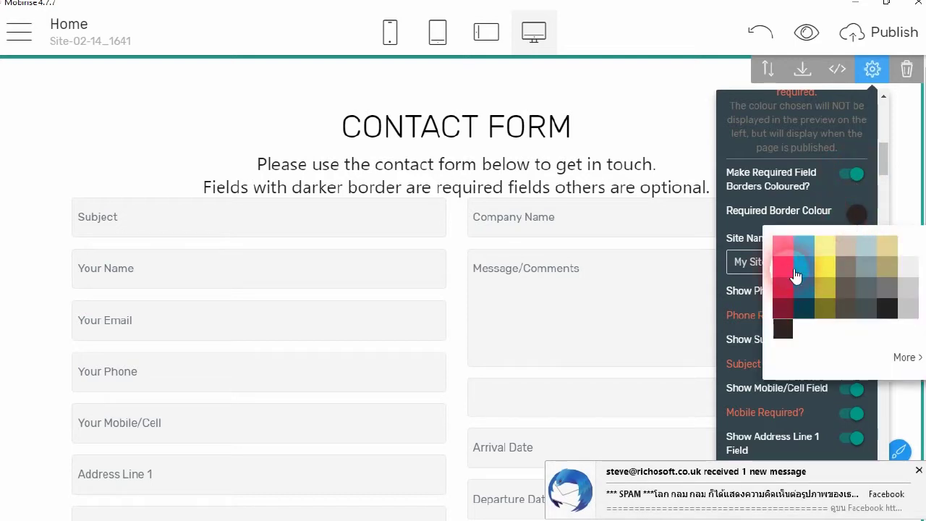
{"action": "left_click", "coordinate": [785, 267]}
{"action": "left_click", "coordinate": [817, 197]}
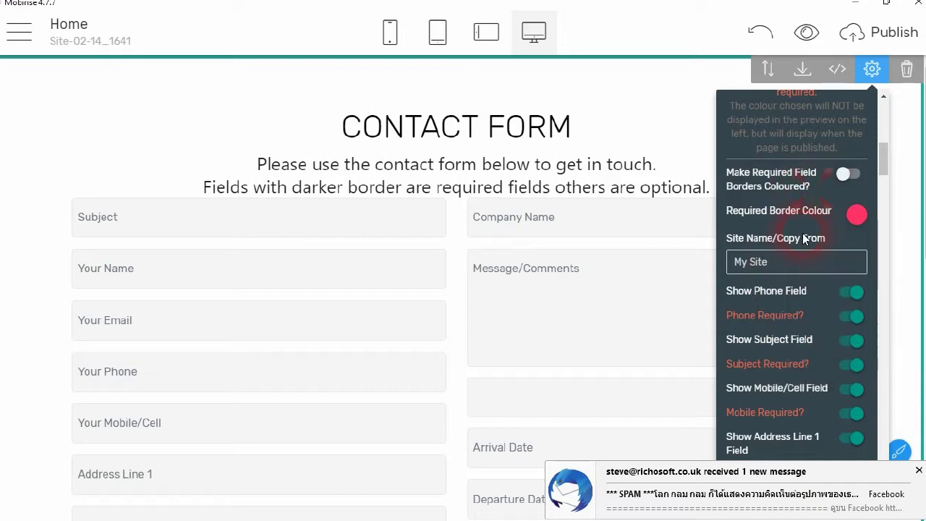
Change the Site Name/Copy From value to "My Demo RCV3 Site".
{"action": "left_click", "coordinate": [780, 264]}
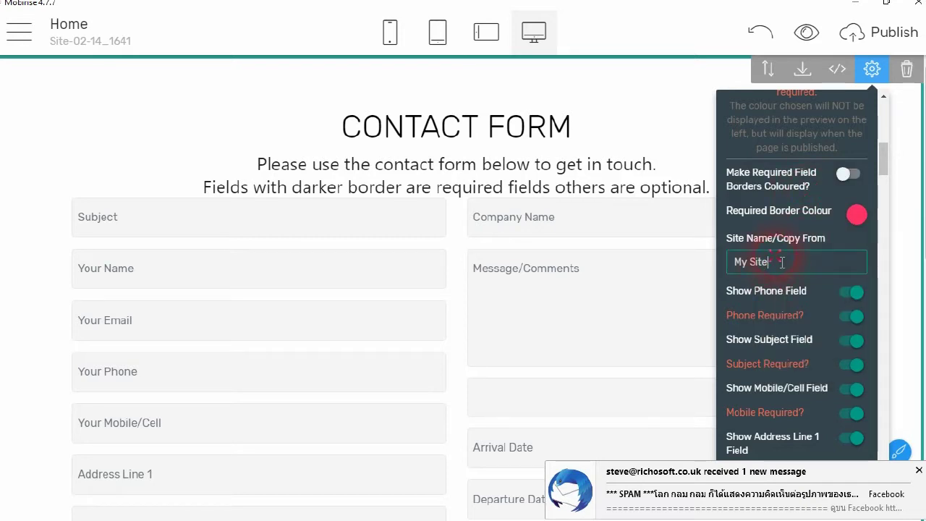
{"action": "left_click_drag", "start_coordinate": [764, 263], "coordinate": [726, 297]}
{"action": "type", "text": "My Demo "}
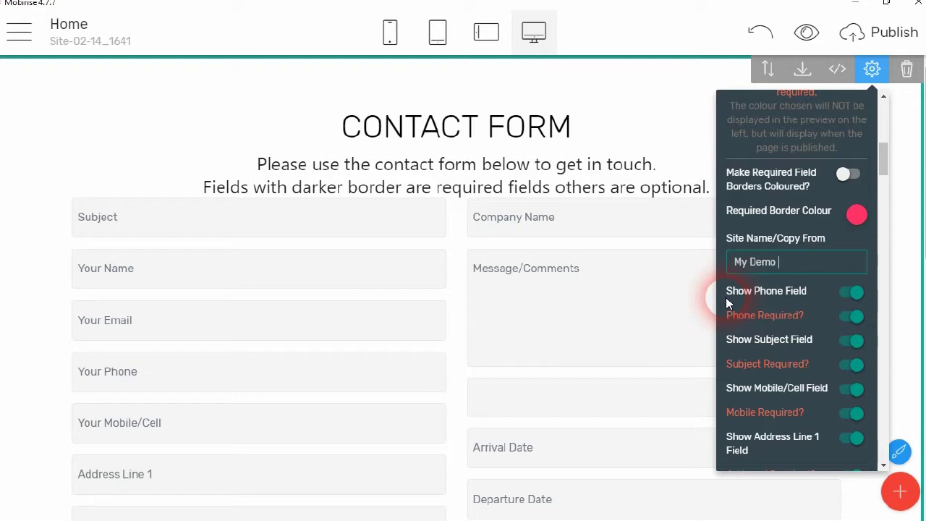
{"action": "type", "text": "RCV3 Site"}
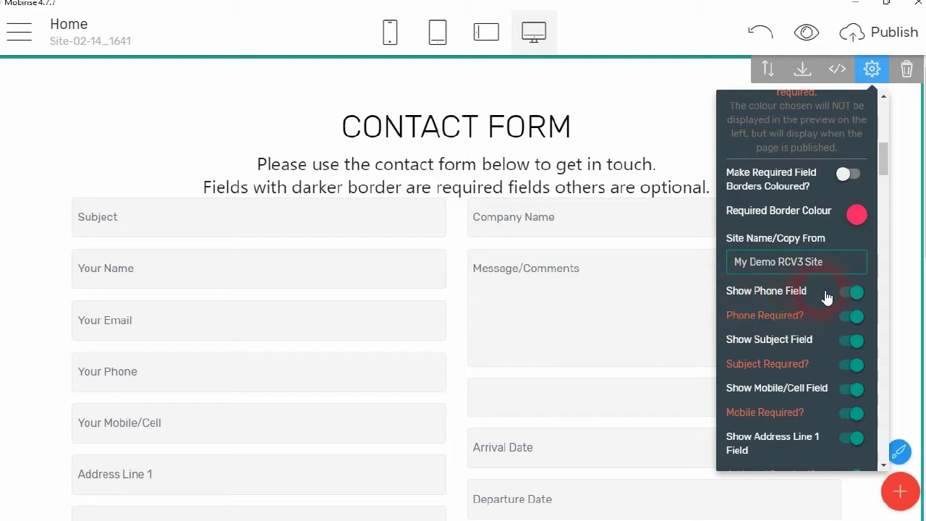
Switch Show Phone Field off and back on twice, and Phone Required off and back on.
{"action": "scroll", "coordinate": [815, 286], "scroll_direction": "down", "scroll_amount": 2}
{"action": "left_click", "coordinate": [857, 227]}
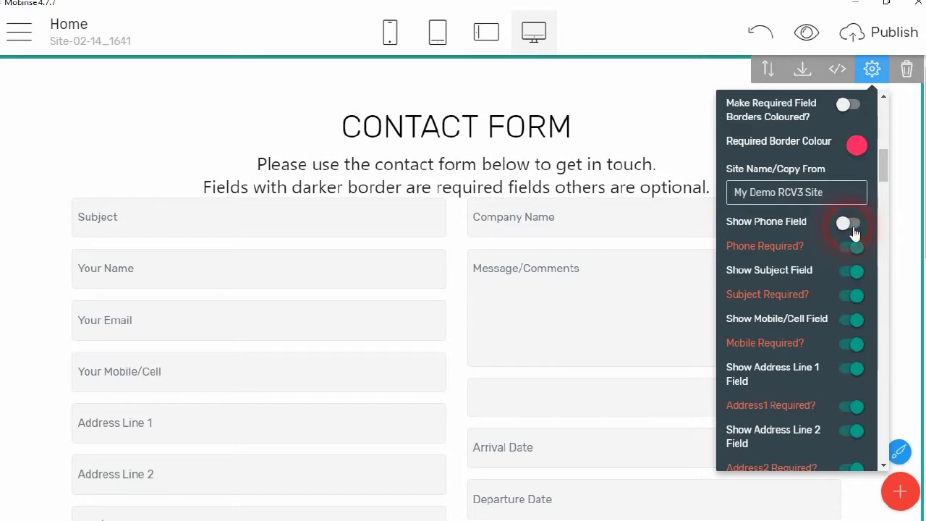
{"action": "left_click", "coordinate": [854, 230]}
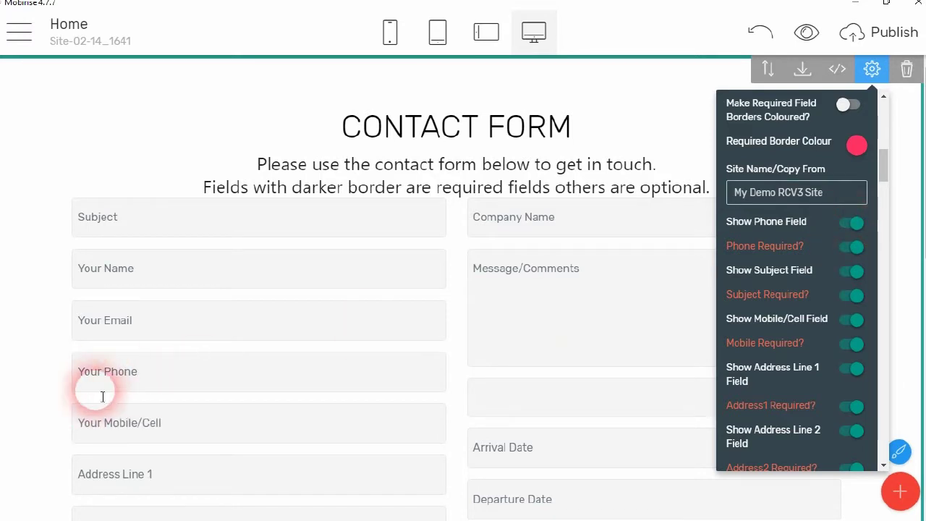
{"action": "left_click", "coordinate": [856, 228]}
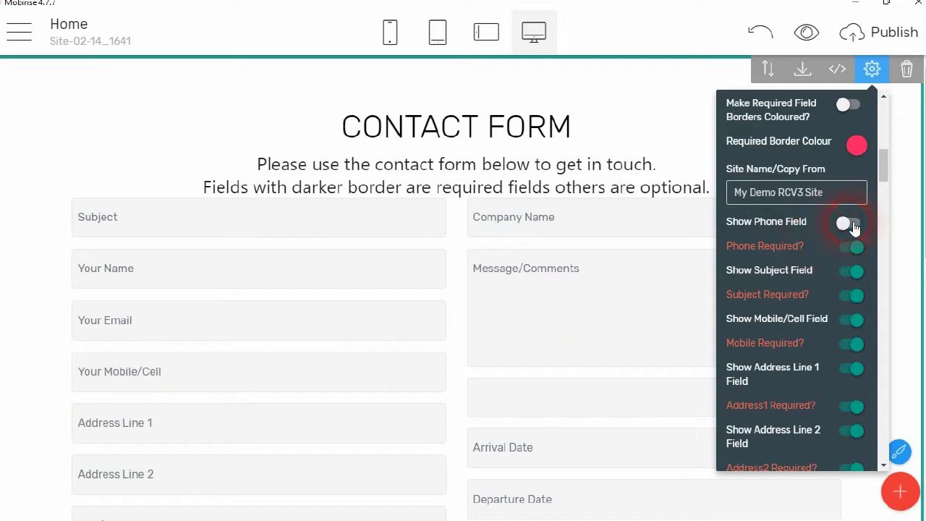
{"action": "left_click", "coordinate": [854, 227]}
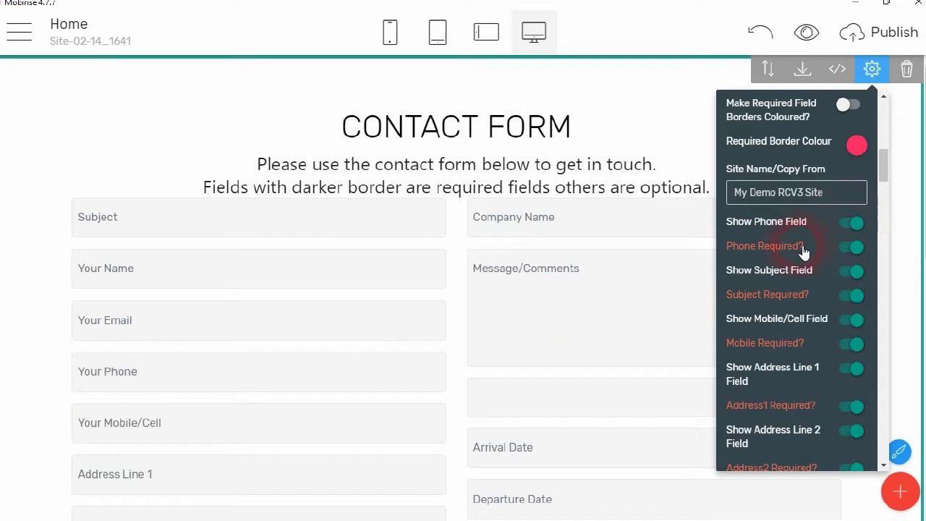
{"action": "left_click", "coordinate": [852, 250]}
{"action": "left_click", "coordinate": [853, 250]}
Switch Company Required off and back on, and turn off Show Company Field for the contact form.
{"action": "scroll", "coordinate": [798, 267], "scroll_direction": "down", "scroll_amount": 1}
{"action": "left_click", "coordinate": [846, 209]}
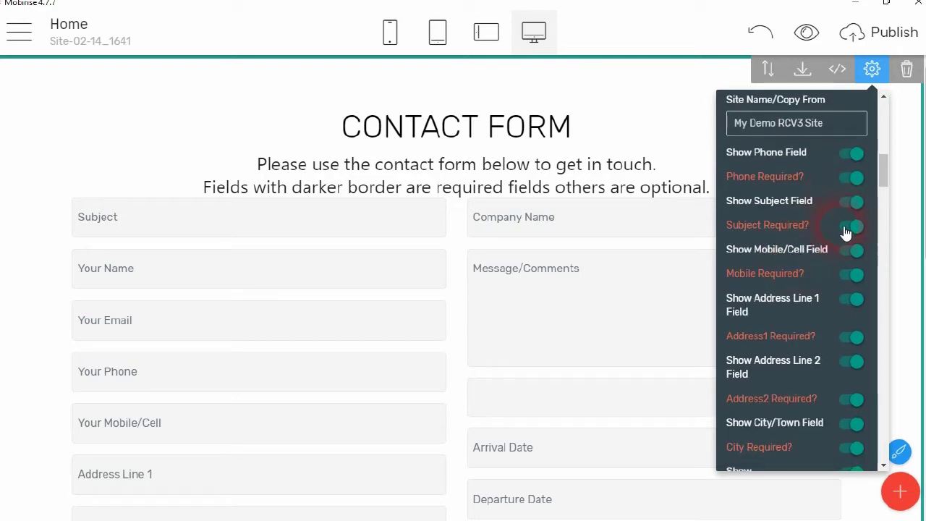
{"action": "scroll", "coordinate": [814, 282], "scroll_direction": "down", "scroll_amount": 1}
{"action": "scroll", "coordinate": [804, 269], "scroll_direction": "down", "scroll_amount": 1}
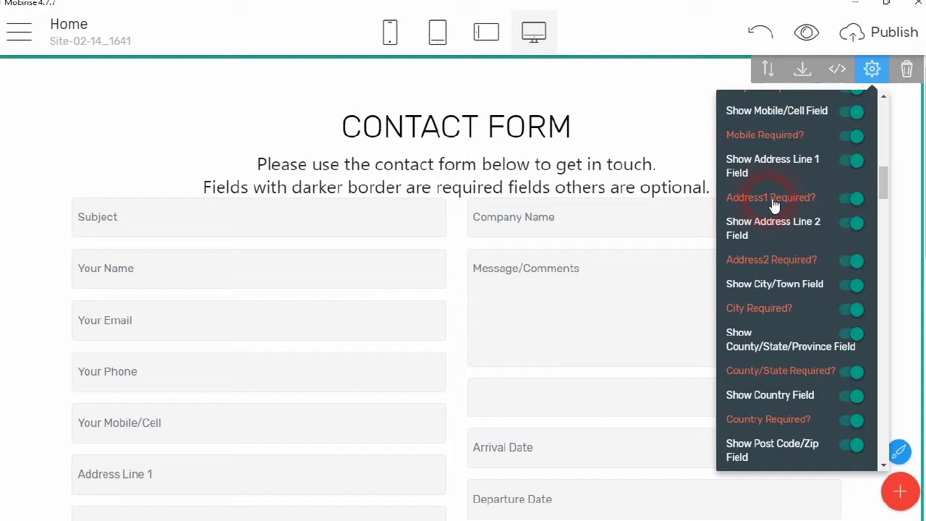
{"action": "left_click", "coordinate": [787, 192]}
{"action": "scroll", "coordinate": [809, 270], "scroll_direction": "down", "scroll_amount": 2}
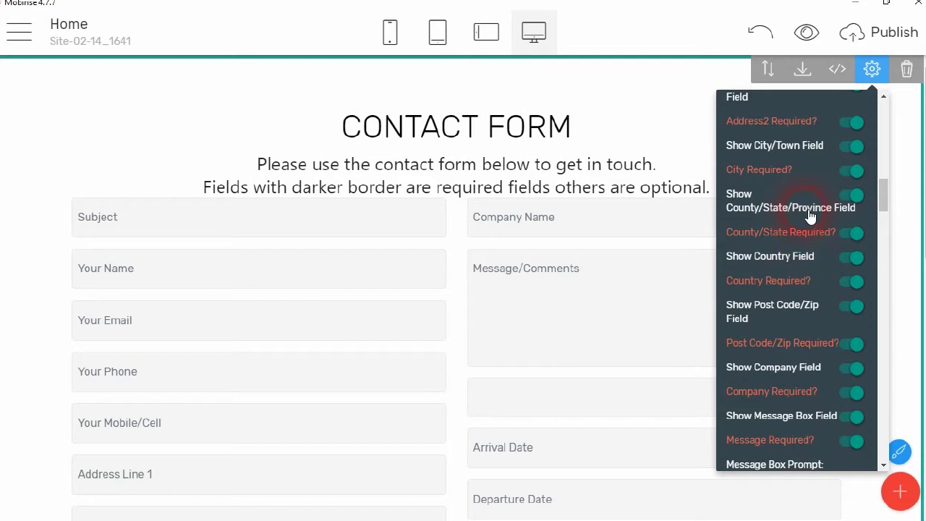
{"action": "scroll", "coordinate": [805, 260], "scroll_direction": "down", "scroll_amount": 2}
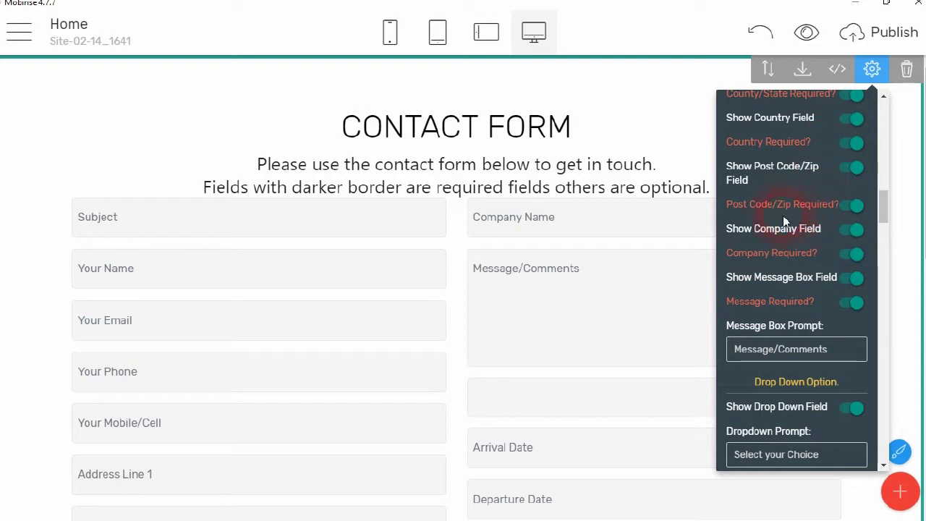
{"action": "left_click", "coordinate": [851, 255]}
{"action": "left_click", "coordinate": [848, 254]}
{"action": "left_click", "coordinate": [856, 232]}
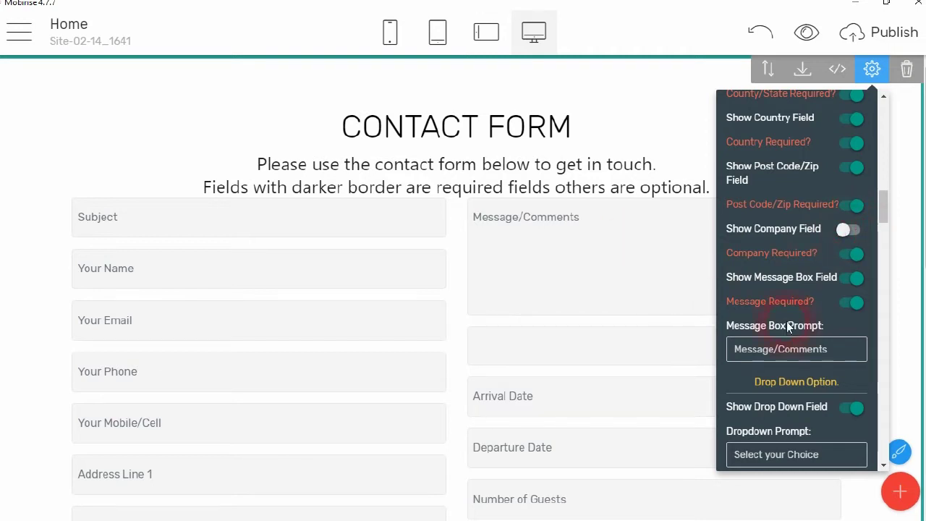
Replace the Message Box Prompt text with "Enter your Enquiry Details".
{"action": "scroll", "coordinate": [825, 288], "scroll_direction": "down", "scroll_amount": 2}
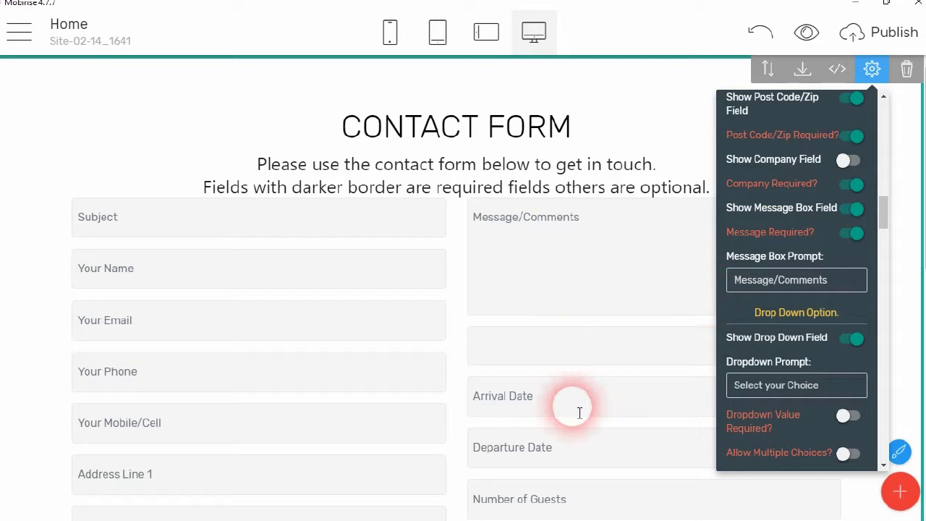
{"action": "left_click", "coordinate": [840, 284]}
{"action": "left_click", "coordinate": [782, 287]}
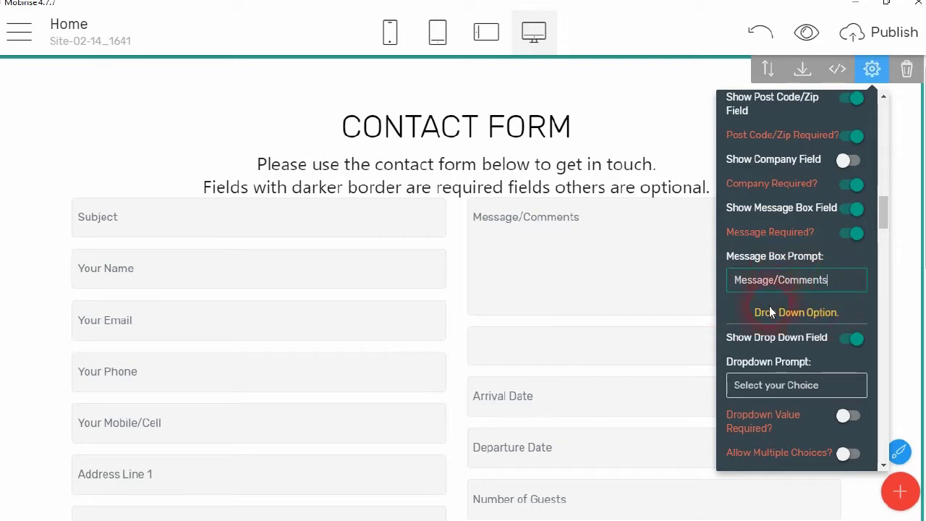
{"action": "left_click", "coordinate": [843, 290]}
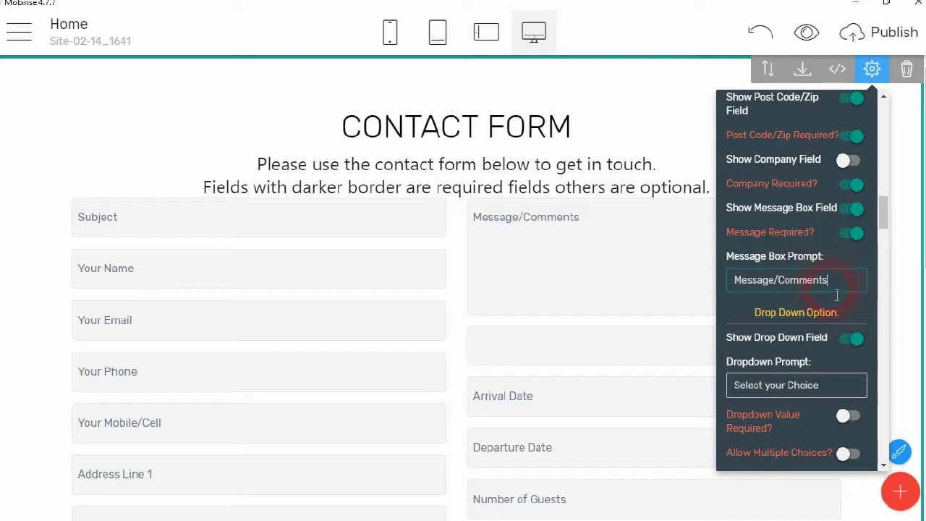
{"action": "left_click", "coordinate": [797, 289]}
{"action": "left_click_drag", "start_coordinate": [838, 283], "coordinate": [717, 289]}
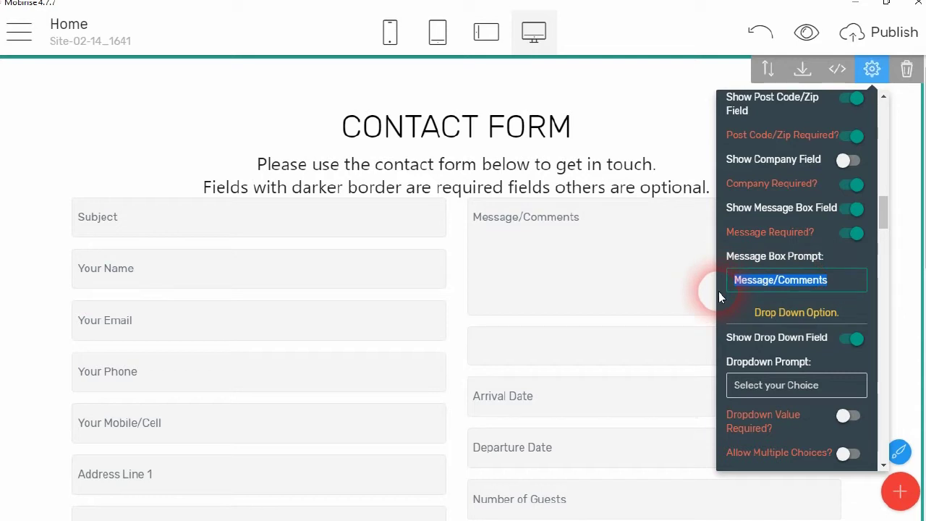
{"action": "type", "text": "Ente"}
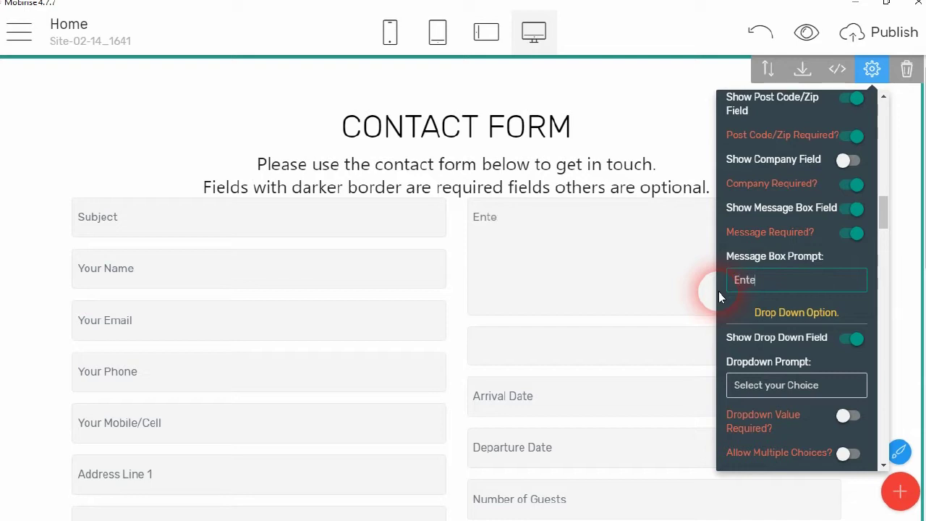
{"action": "type", "text": "r your Enqui"}
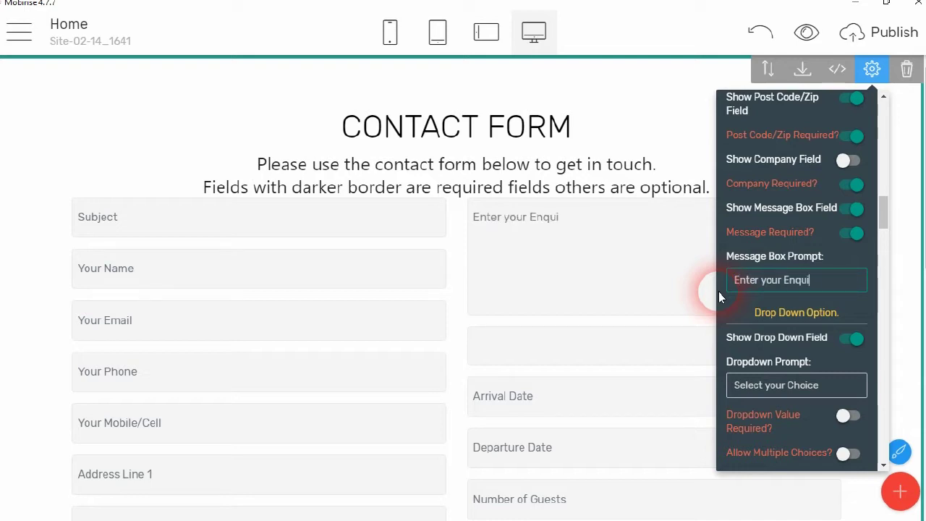
{"action": "type", "text": "ry Details"}
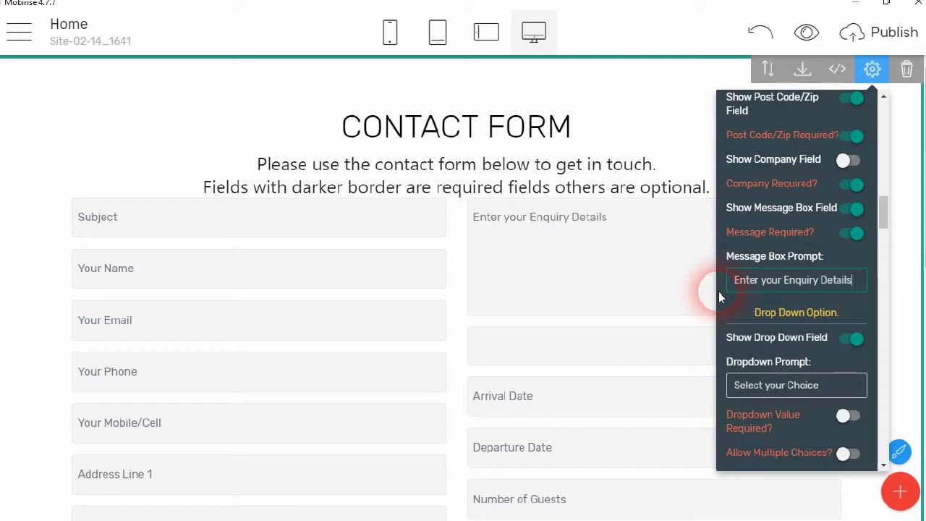
{"action": "left_click", "coordinate": [598, 239]}
Change the Dropdown Prompt to "Select your Car Make" and turn on Dropdown Value Required in the block's settings.
{"action": "left_click", "coordinate": [872, 69]}
{"action": "scroll", "coordinate": [842, 279], "scroll_direction": "down", "scroll_amount": 2}
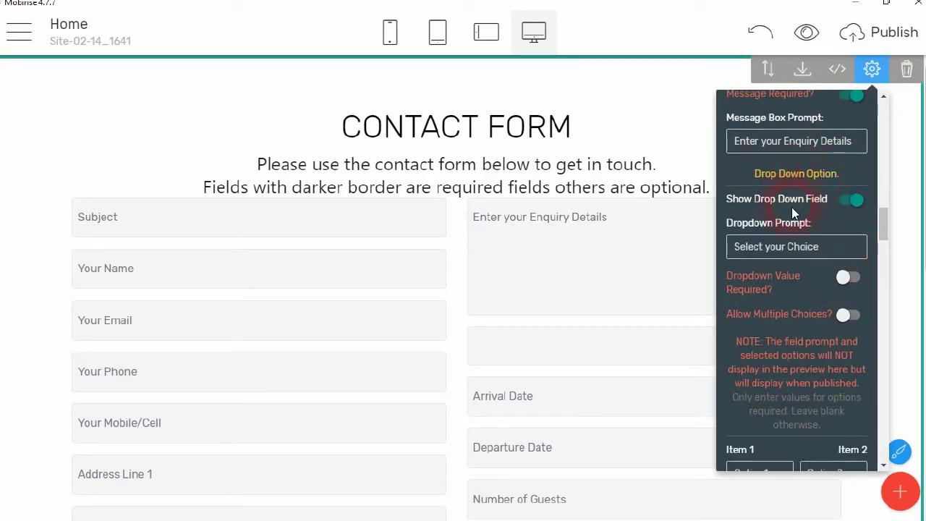
{"action": "left_click", "coordinate": [656, 360]}
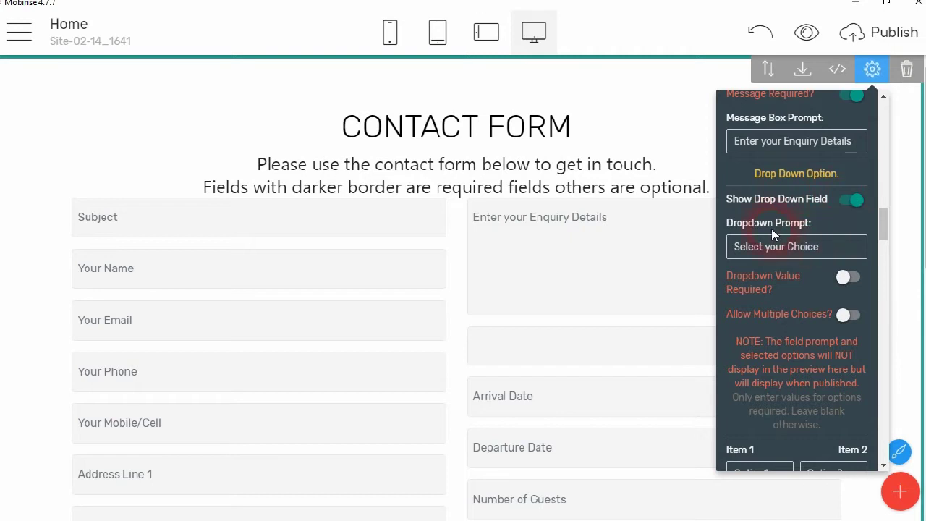
{"action": "left_click", "coordinate": [798, 253]}
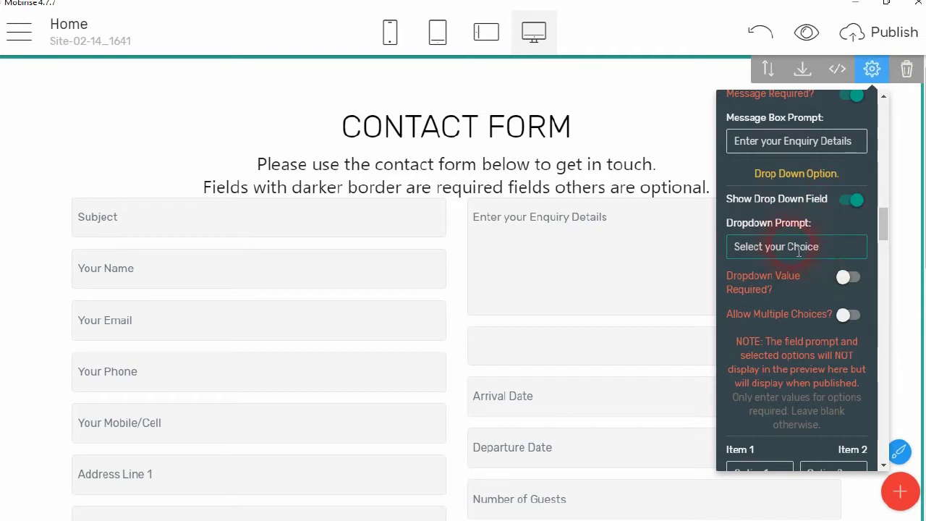
{"action": "double_click", "coordinate": [796, 248]}
{"action": "key", "text": "BackSpace"}
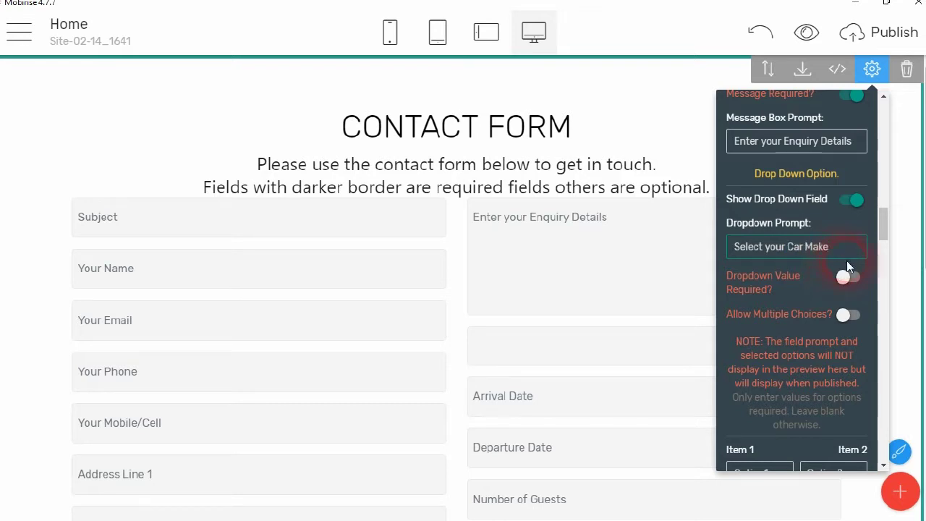
{"action": "scroll", "coordinate": [843, 264], "scroll_direction": "down", "scroll_amount": 2}
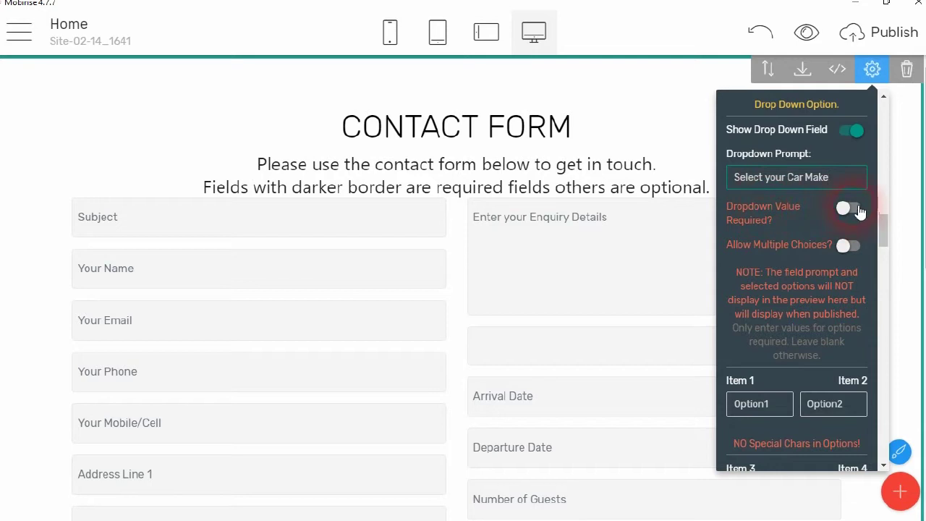
{"action": "left_click", "coordinate": [849, 208]}
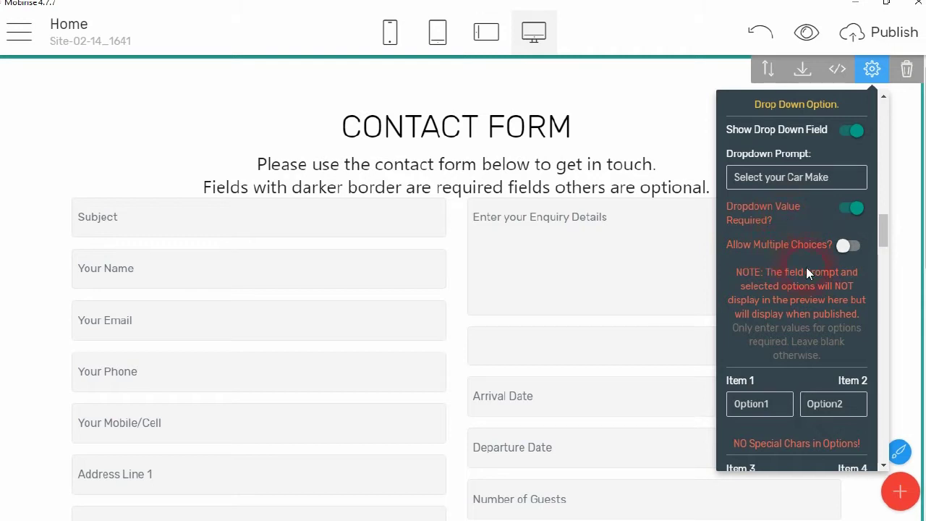
Set the first two dropdown options, Item 1 to "Ford" and Item 2 to "Vauxhall".
{"action": "scroll", "coordinate": [816, 282], "scroll_direction": "down", "scroll_amount": 3}
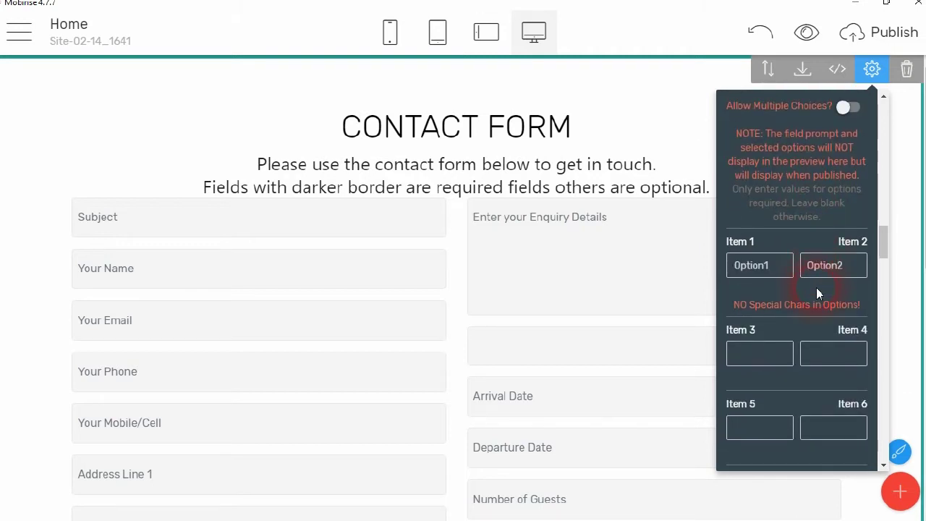
{"action": "scroll", "coordinate": [817, 289], "scroll_direction": "down", "scroll_amount": 1}
{"action": "left_click_drag", "start_coordinate": [781, 196], "coordinate": [691, 199]}
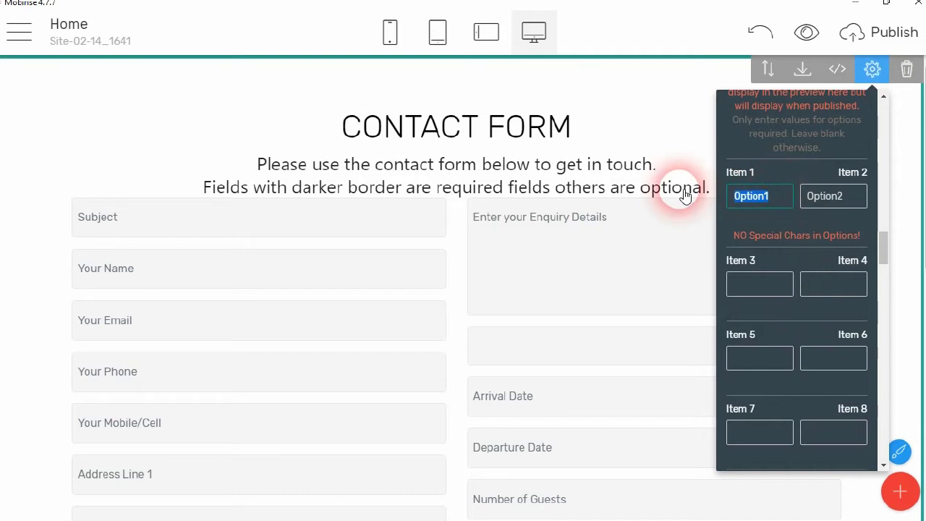
{"action": "type", "text": "Ford"}
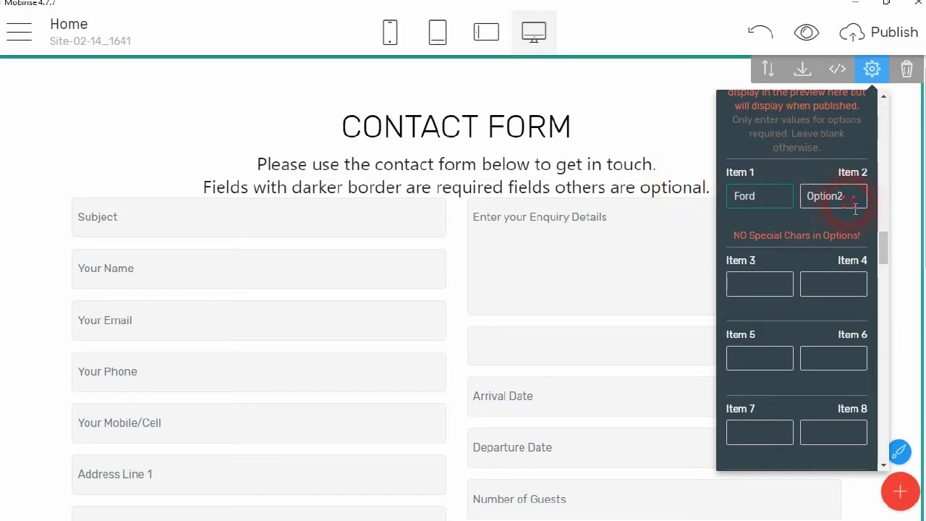
{"action": "left_click_drag", "start_coordinate": [847, 196], "coordinate": [797, 202]}
{"action": "type", "text": "Vauxhall"}
Fill dropdown Items 3 to 6 with "Rolls Royce", "Bentley", "Toyota" and "Mazda".
{"action": "left_click", "coordinate": [749, 286]}
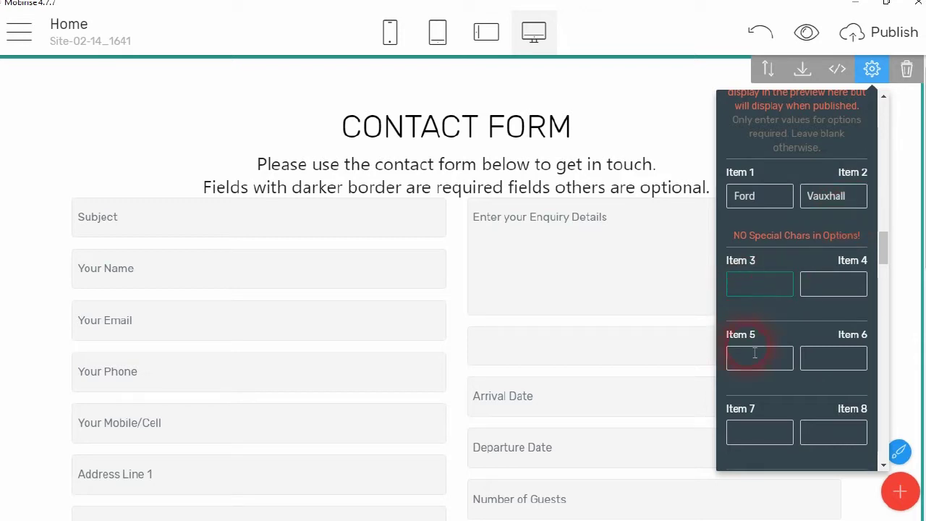
{"action": "type", "text": "Rolls Royce"}
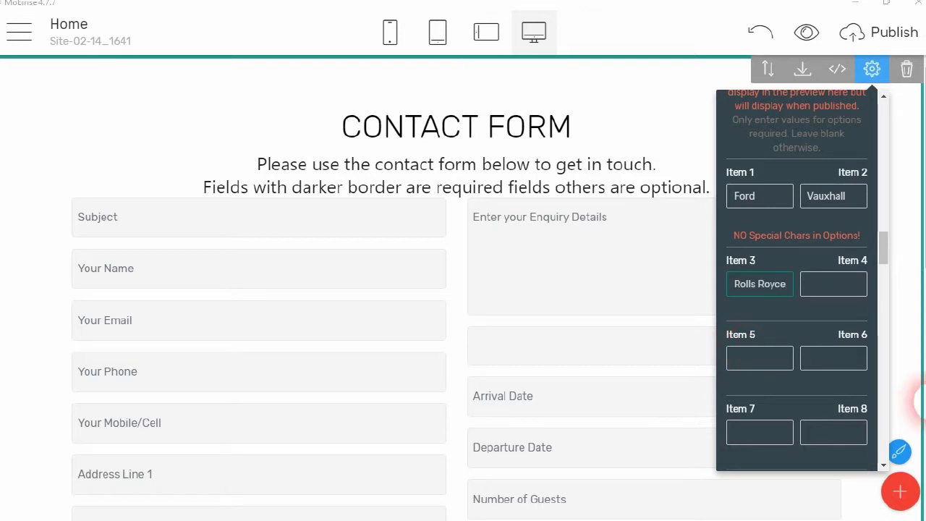
{"action": "left_click", "coordinate": [833, 292]}
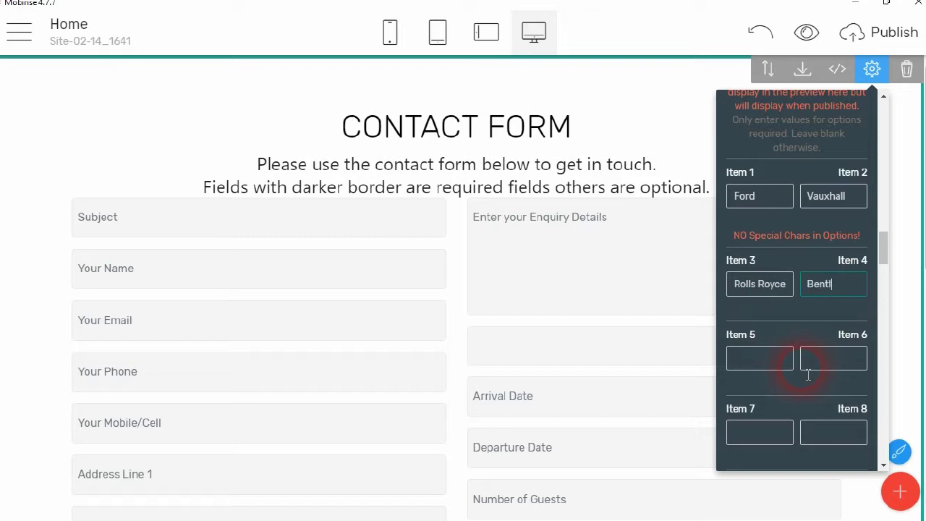
{"action": "left_click", "coordinate": [765, 373]}
{"action": "type", "text": "Toyota"}
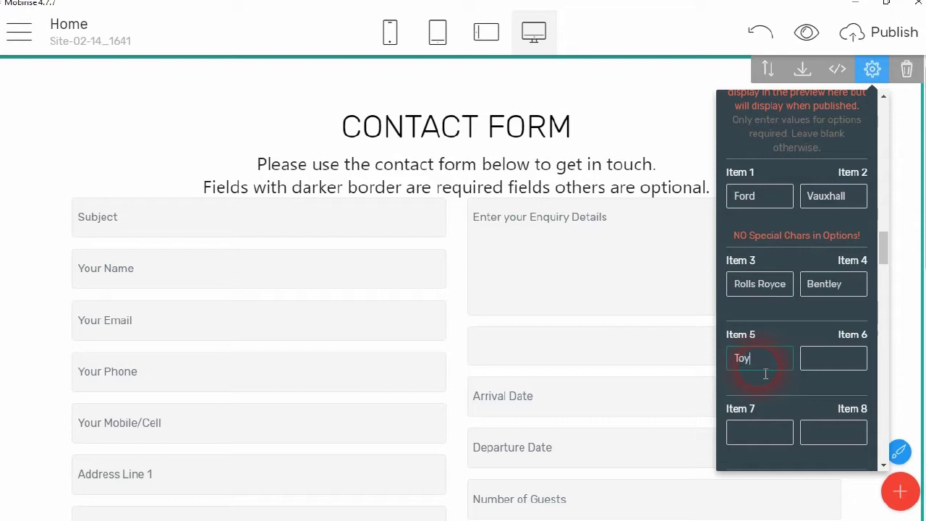
{"action": "left_click", "coordinate": [811, 367]}
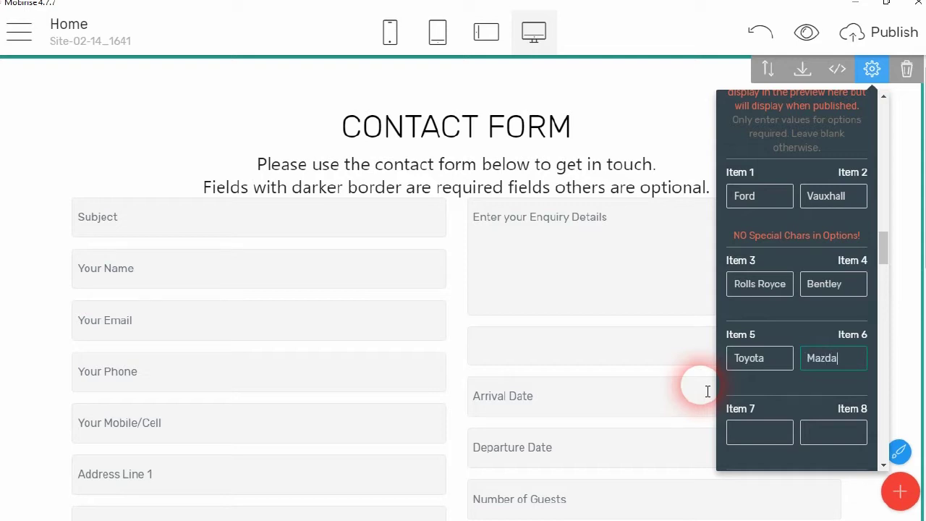
{"action": "scroll", "coordinate": [761, 329], "scroll_direction": "down", "scroll_amount": 2}
{"action": "left_click", "coordinate": [762, 289]}
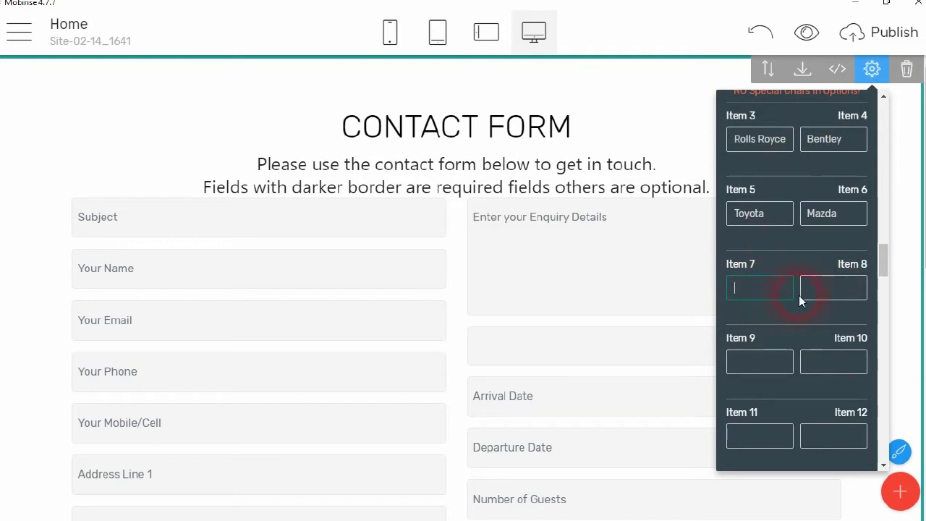
Replace the Radio Prompt of the custom radio buttons with "Do you have a License?".
{"action": "scroll", "coordinate": [767, 341], "scroll_direction": "down", "scroll_amount": 7}
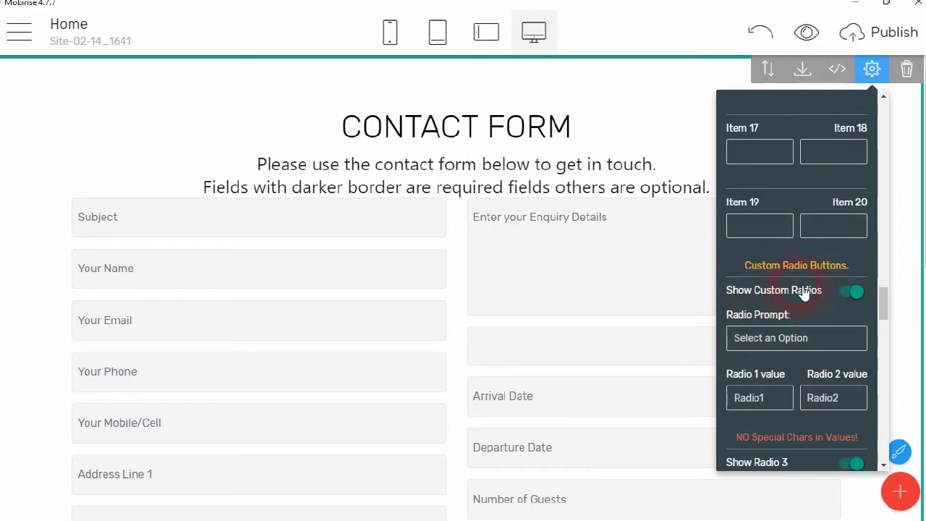
{"action": "scroll", "coordinate": [822, 319], "scroll_direction": "down", "scroll_amount": 4}
{"action": "left_click", "coordinate": [785, 200]}
{"action": "triple_click", "coordinate": [805, 203]}
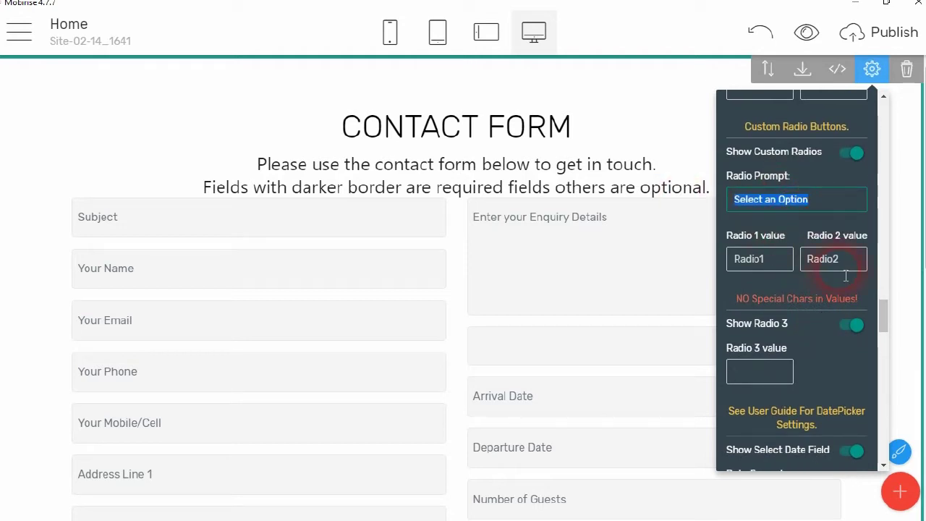
{"action": "type", "text": "Do you have a Lice"}
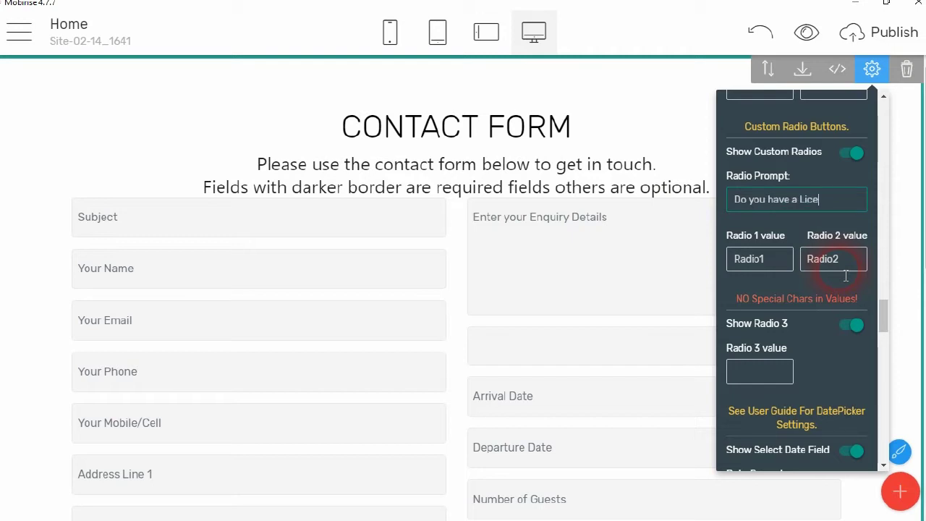
{"action": "type", "text": "nse?"}
Set the Radio 1 value to "Yes" and the Radio 2 value to "No", and turn off Show Radio 3.
{"action": "double_click", "coordinate": [769, 270]}
{"action": "type", "text": "Yes"}
{"action": "key", "text": "Tab"}
{"action": "type", "text": "No"}
{"action": "left_click", "coordinate": [850, 325]}
Change the Date Prompt of the select date field to "Date of Birth".
{"action": "scroll", "coordinate": [804, 304], "scroll_direction": "down", "scroll_amount": 3}
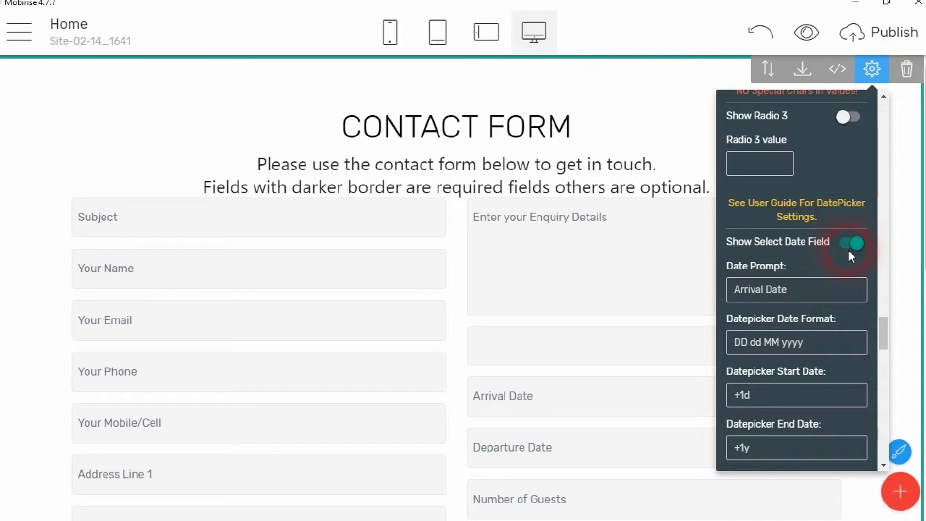
{"action": "left_click", "coordinate": [780, 290]}
{"action": "left_click_drag", "start_coordinate": [793, 291], "coordinate": [686, 304]}
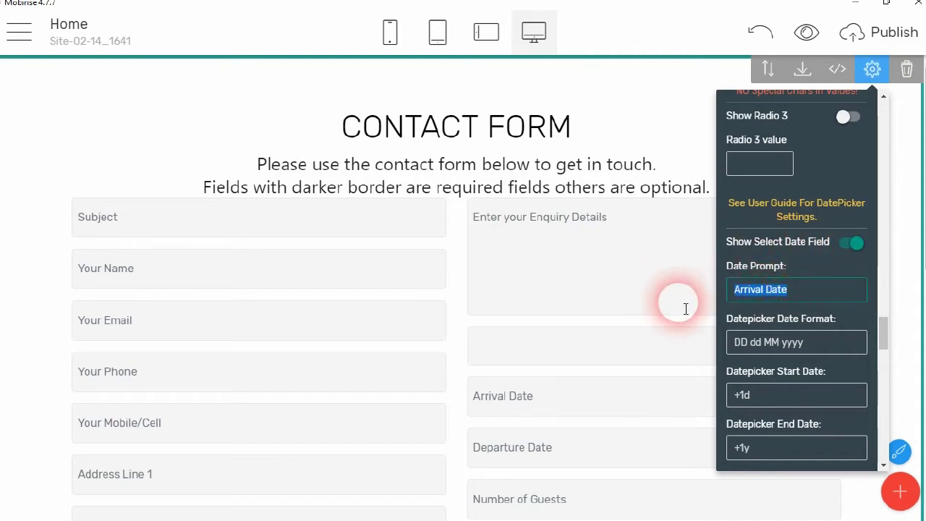
{"action": "type", "text": "Date of"}
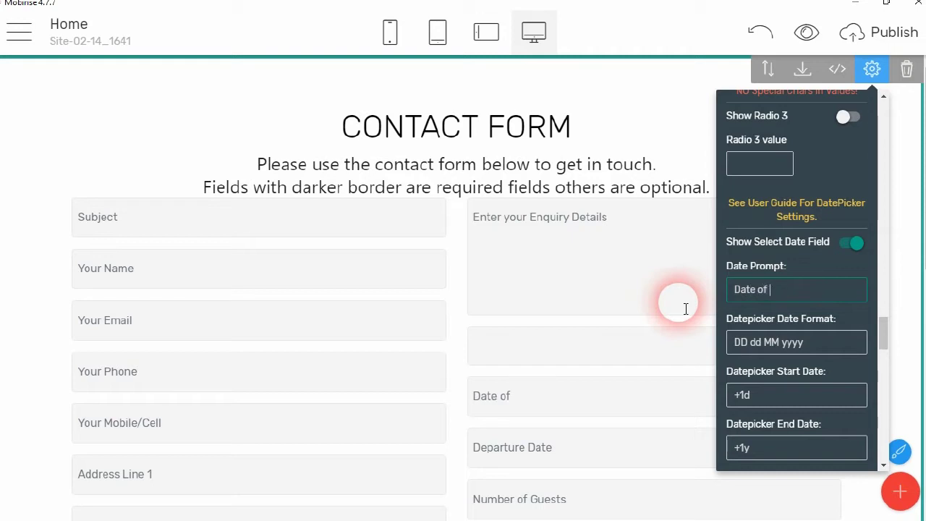
{"action": "type", "text": " Birth"}
Set the first date field's Datepicker Start Date to "-100y" and its Datepicker End Date to "-17y".
{"action": "scroll", "coordinate": [781, 349], "scroll_direction": "down", "scroll_amount": 2}
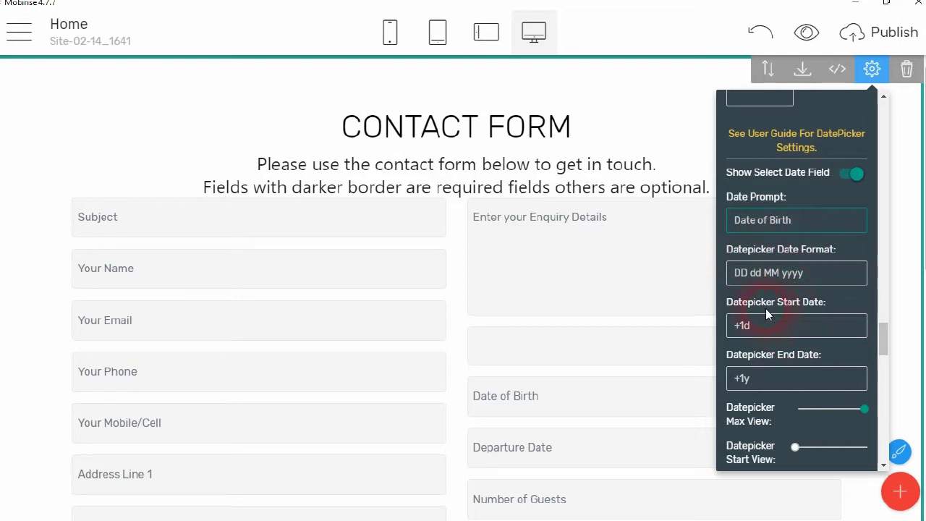
{"action": "left_click", "coordinate": [774, 332]}
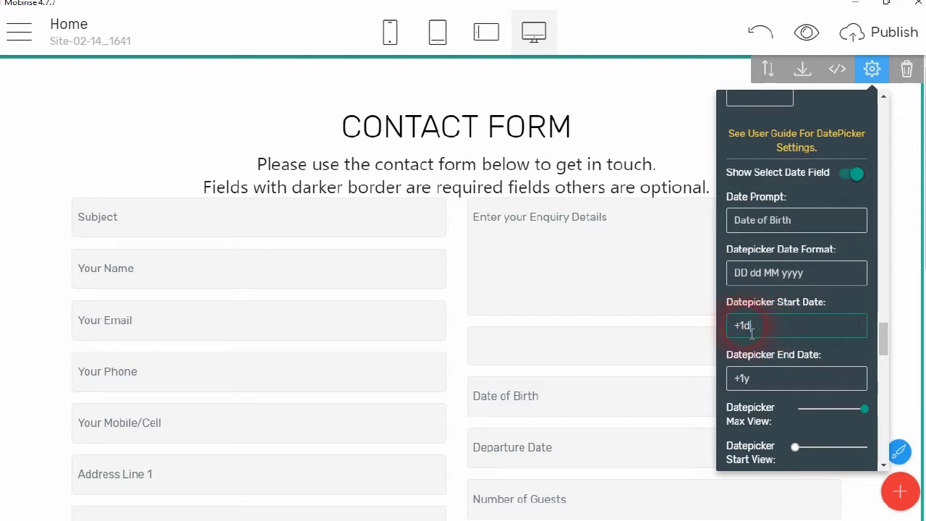
{"action": "double_click", "coordinate": [752, 332]}
{"action": "type", "text": "100y"}
{"action": "left_click_drag", "start_coordinate": [738, 330], "coordinate": [726, 330]}
{"action": "type", "text": "-"}
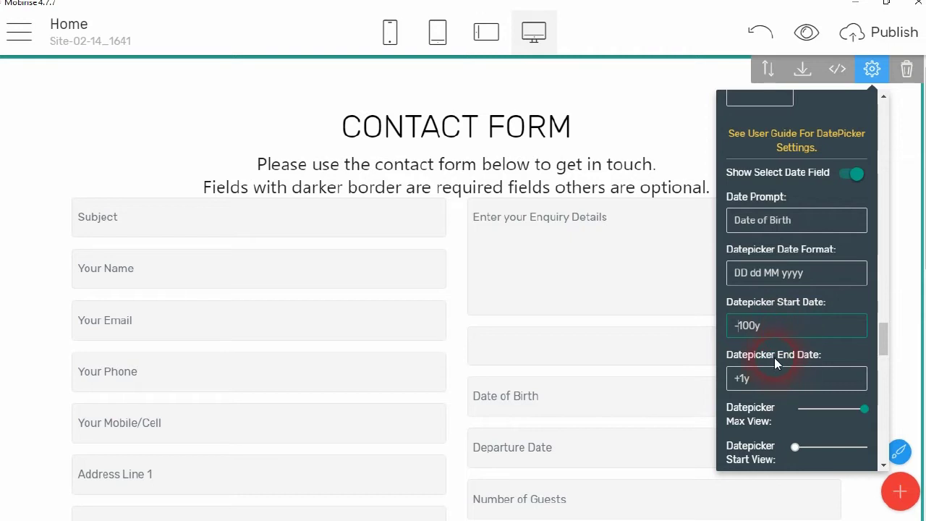
{"action": "left_click_drag", "start_coordinate": [738, 378], "coordinate": [789, 376]}
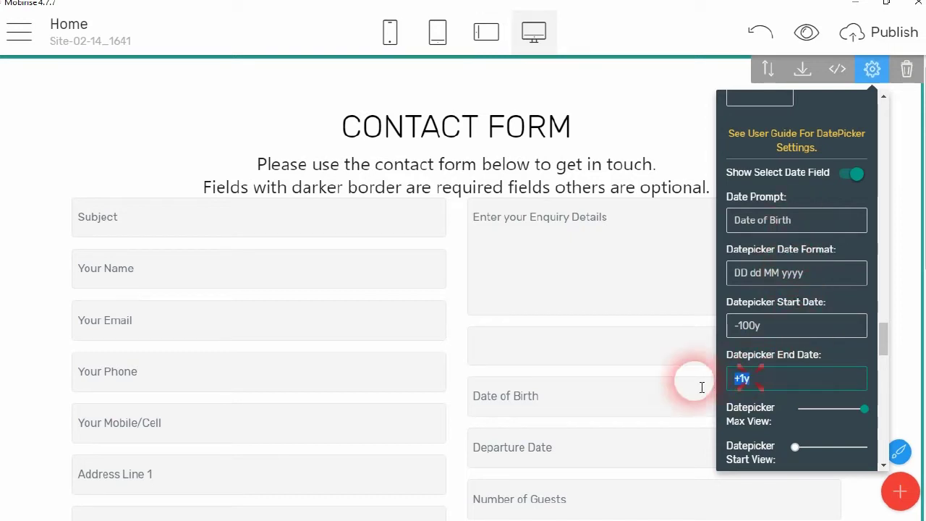
{"action": "type", "text": "-17"}
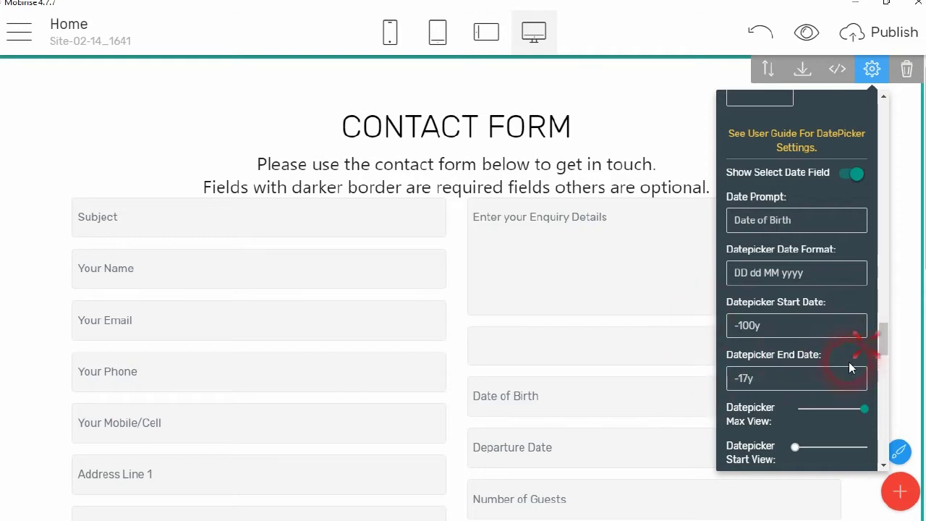
Raise the Datepicker Start View to the middle of its range and turn off Show Select Date 2 Field.
{"action": "scroll", "coordinate": [829, 376], "scroll_direction": "down", "scroll_amount": 2}
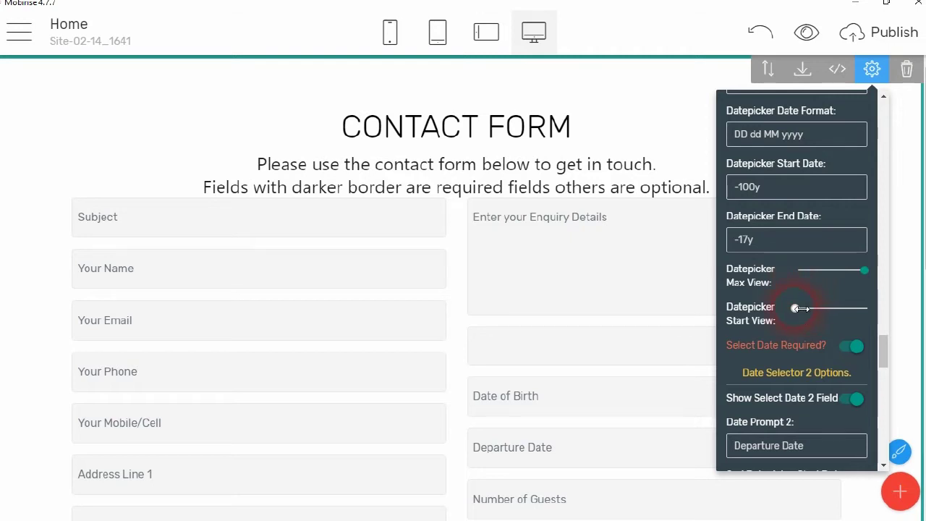
{"action": "left_click_drag", "start_coordinate": [801, 309], "coordinate": [821, 316]}
{"action": "scroll", "coordinate": [823, 359], "scroll_direction": "down", "scroll_amount": 4}
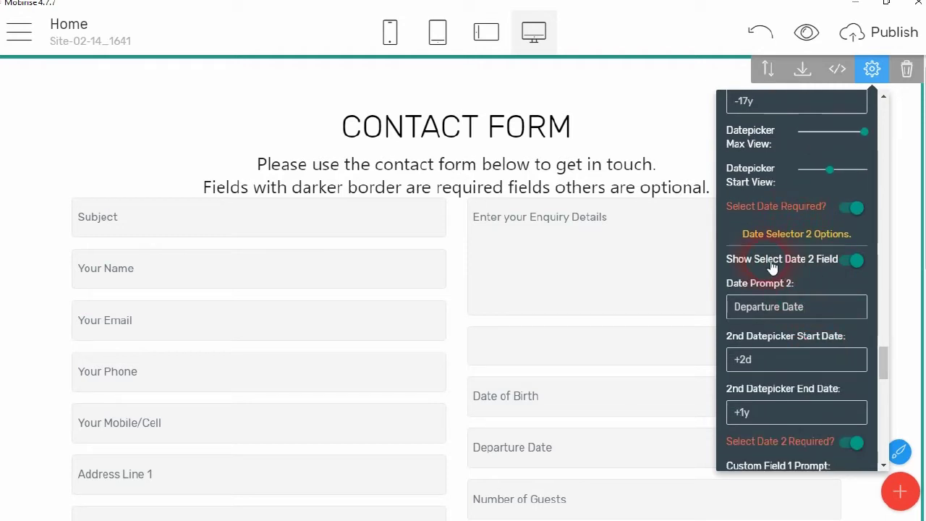
{"action": "left_click", "coordinate": [858, 260]}
Change the Custom Field 1 Prompt to "How many Cars in your family?".
{"action": "scroll", "coordinate": [807, 281], "scroll_direction": "down", "scroll_amount": 6}
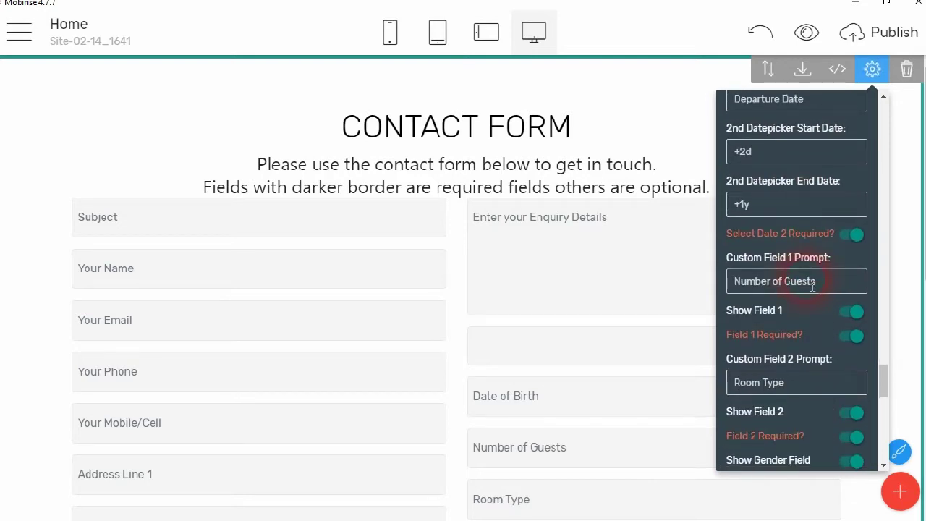
{"action": "scroll", "coordinate": [797, 249], "scroll_direction": "down", "scroll_amount": 2}
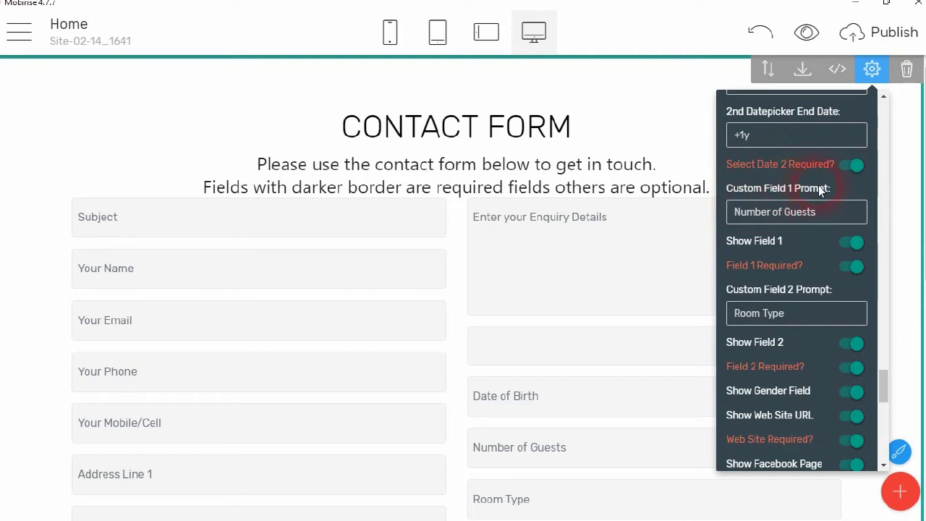
{"action": "left_click_drag", "start_coordinate": [816, 213], "coordinate": [734, 213]}
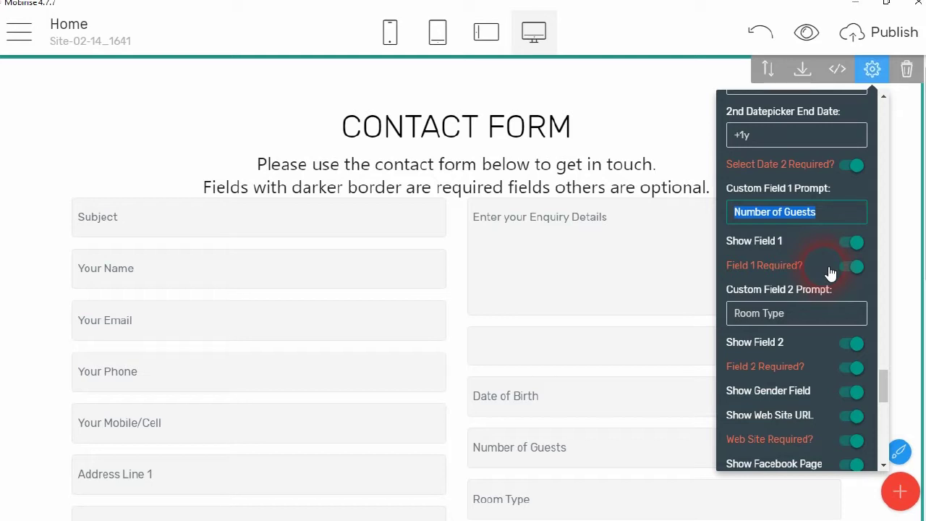
{"action": "type", "text": "How many Cars i"}
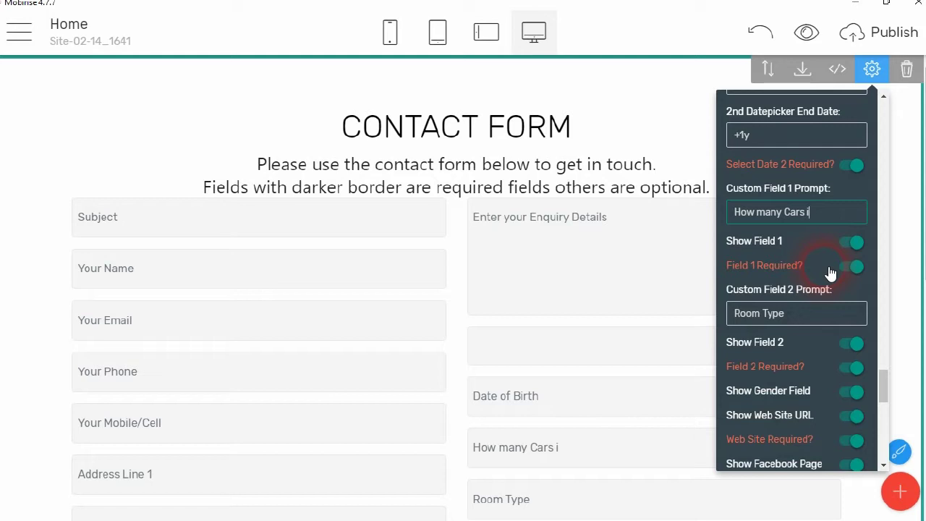
{"action": "type", "text": "n your family"}
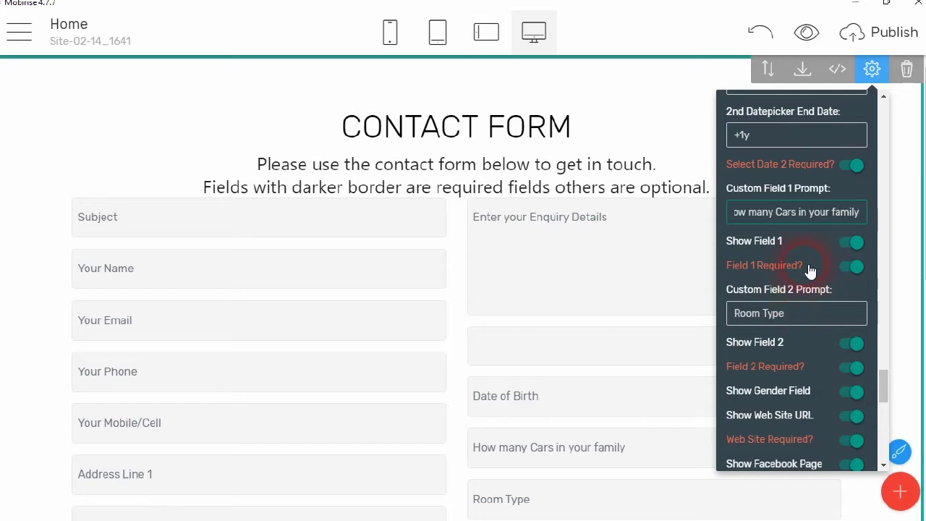
{"action": "type", "text": "?"}
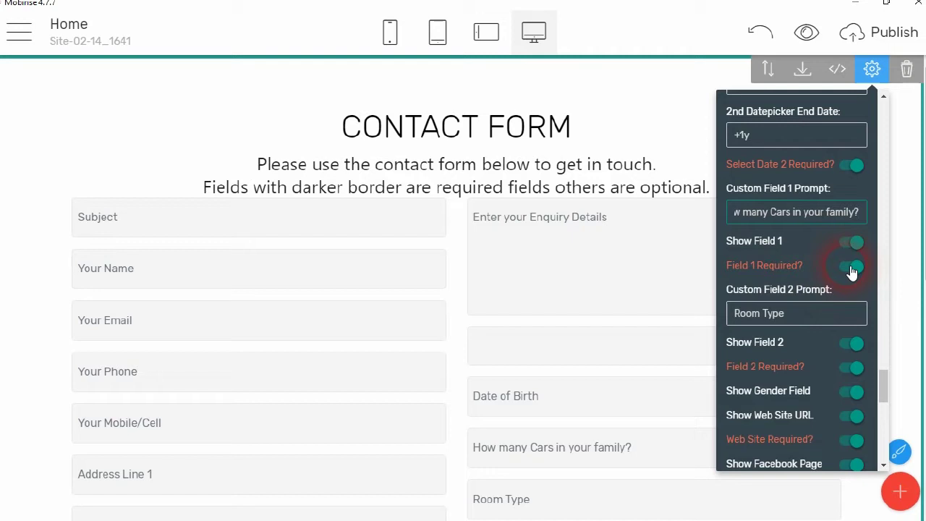
Change the Custom Field 2 Prompt to "What Colour is main Car?".
{"action": "scroll", "coordinate": [828, 290], "scroll_direction": "down", "scroll_amount": 1}
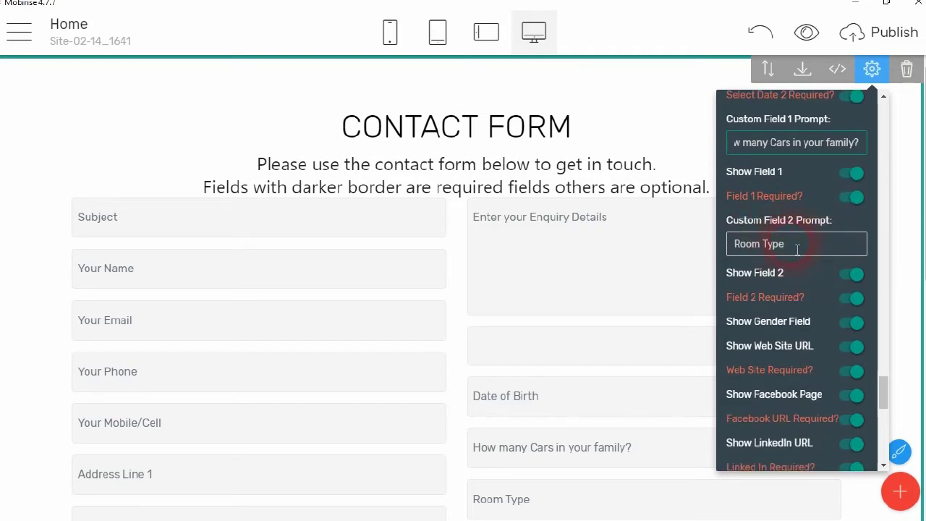
{"action": "left_click", "coordinate": [798, 250]}
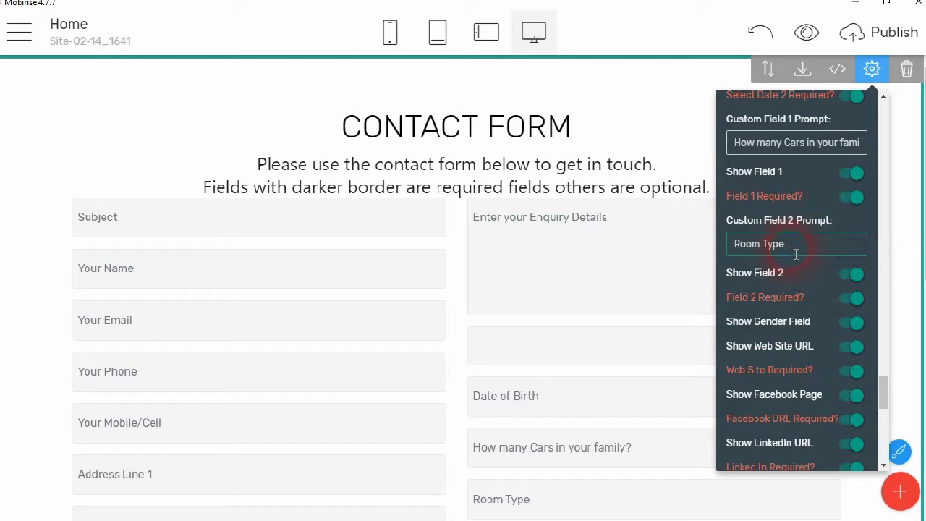
{"action": "triple_click", "coordinate": [796, 248]}
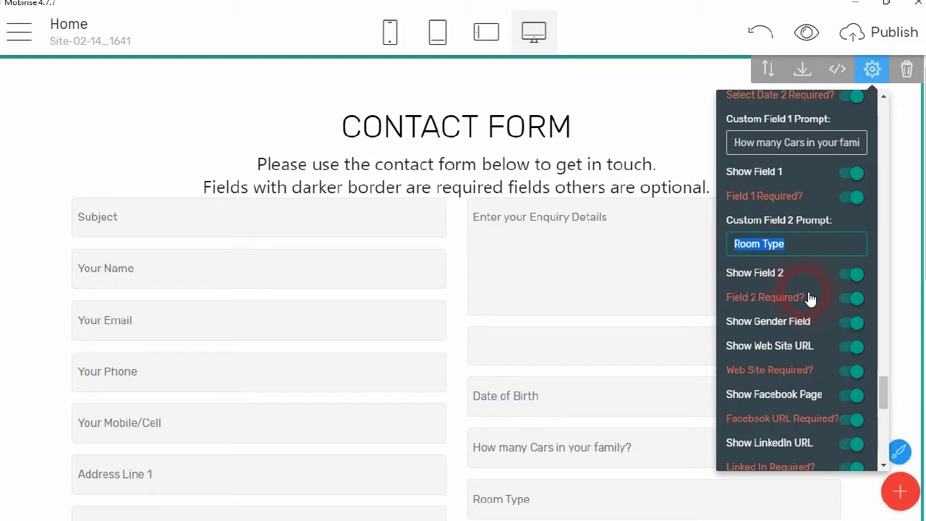
{"action": "type", "text": "What Co"}
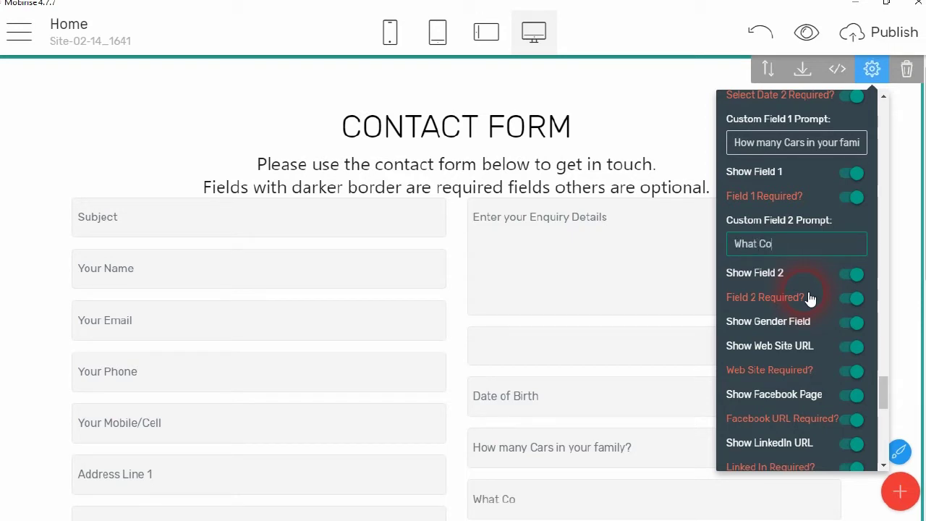
{"action": "type", "text": "lour is main Car?"}
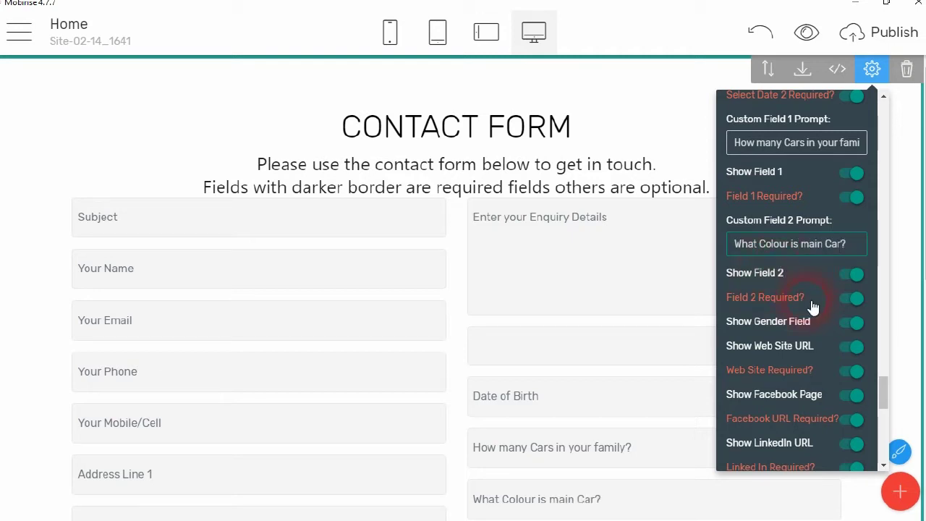
Turn off Show Gender Field, Show Web Site URL, Show Facebook Page and Show LinkedIn URL.
{"action": "scroll", "coordinate": [819, 315], "scroll_direction": "down", "scroll_amount": 2}
{"action": "left_click", "coordinate": [853, 184]}
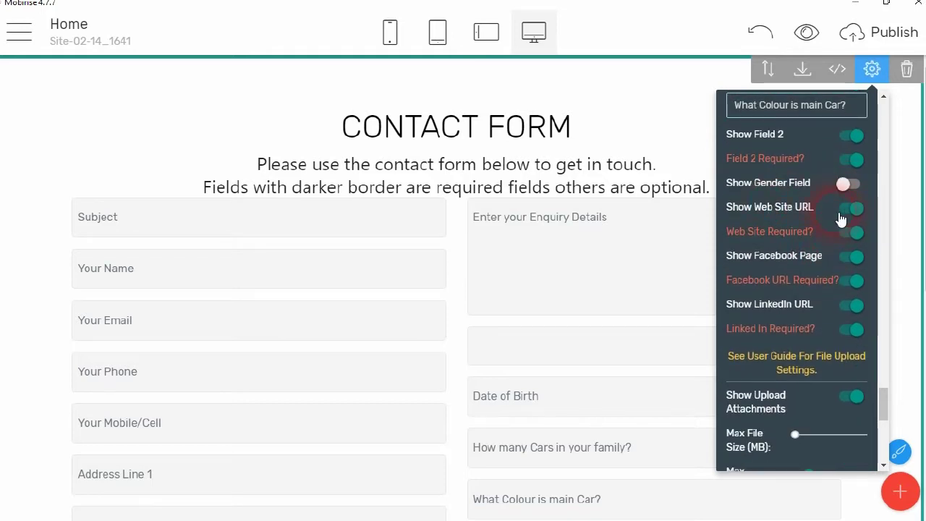
{"action": "left_click", "coordinate": [845, 211]}
{"action": "left_click", "coordinate": [848, 257]}
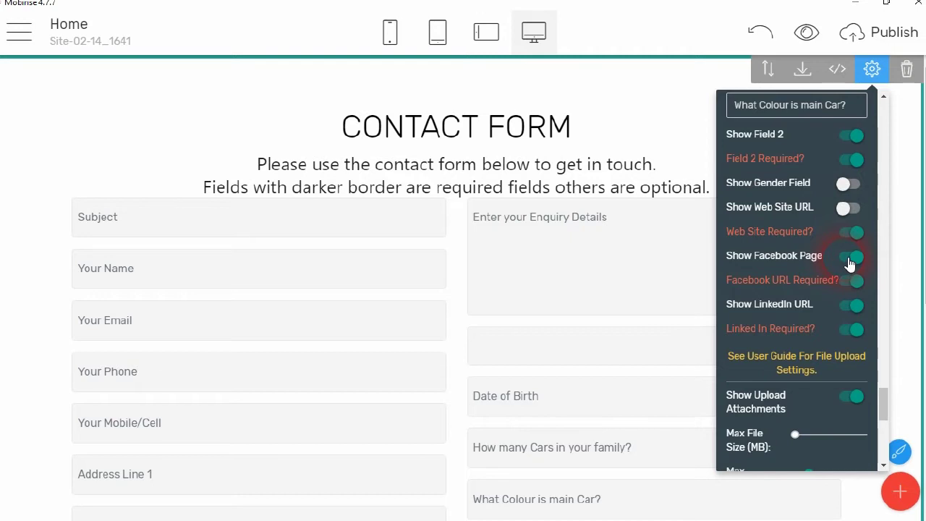
{"action": "left_click", "coordinate": [853, 307]}
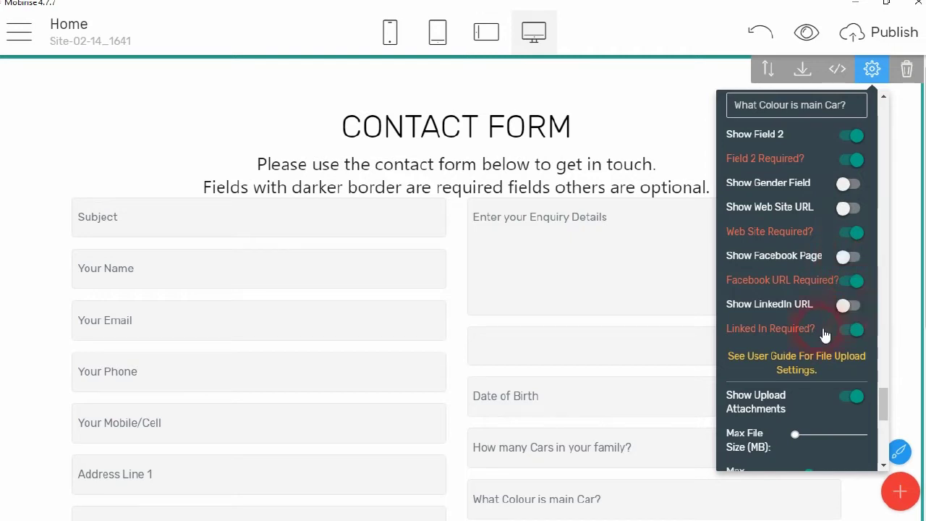
Increase the Max File Size slightly and raise the Max Number of Files for upload attachments.
{"action": "scroll", "coordinate": [769, 278], "scroll_direction": "down", "scroll_amount": 2}
{"action": "scroll", "coordinate": [769, 283], "scroll_direction": "down", "scroll_amount": 1}
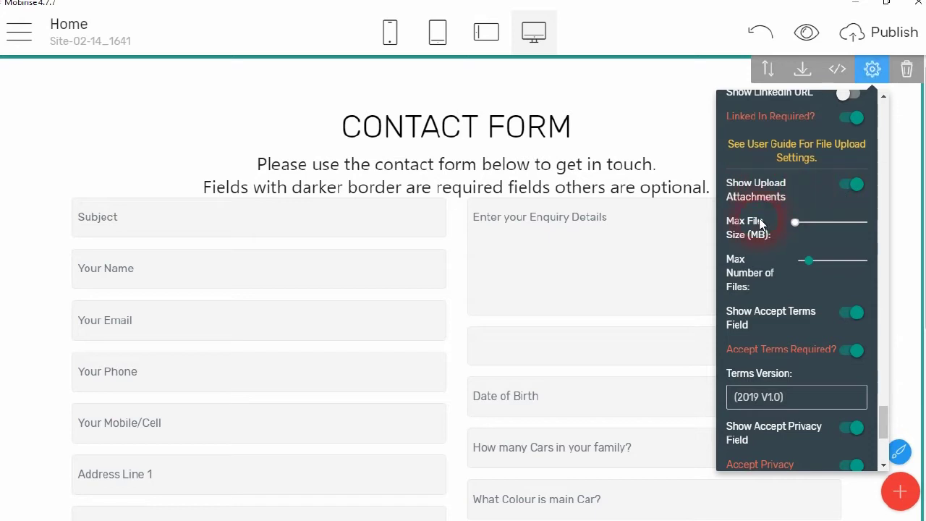
{"action": "mouse_move", "coordinate": [796, 222]}
{"action": "left_mouse_down"}
{"action": "mouse_move", "coordinate": [810, 228]}
{"action": "mouse_move", "coordinate": [799, 226]}
{"action": "left_mouse_up"}
{"action": "scroll", "coordinate": [767, 254], "scroll_direction": "down", "scroll_amount": 1}
{"action": "left_click_drag", "start_coordinate": [817, 195], "coordinate": [838, 195]}
{"action": "scroll", "coordinate": [786, 253], "scroll_direction": "down", "scroll_amount": 2}
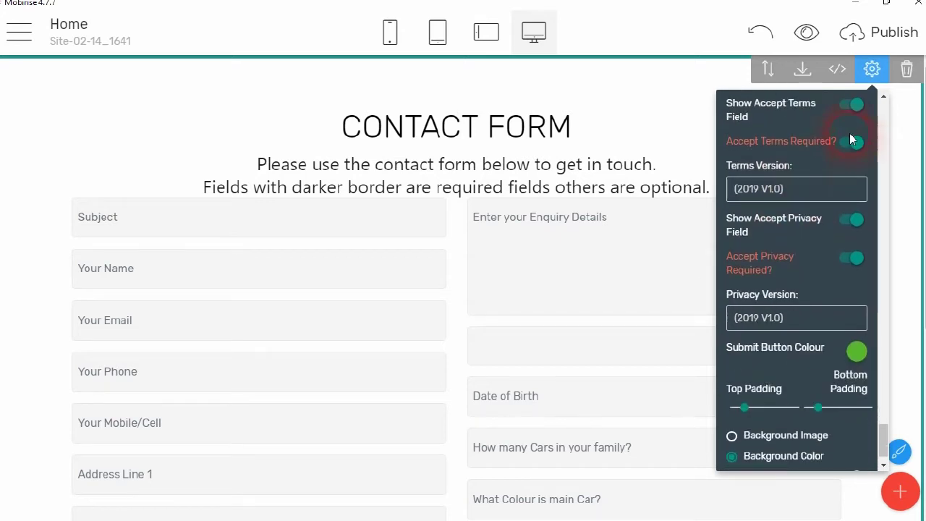
Change the Submit Button Colour to pinkish red and turn off Accept Privacy Required.
{"action": "left_click", "coordinate": [784, 169]}
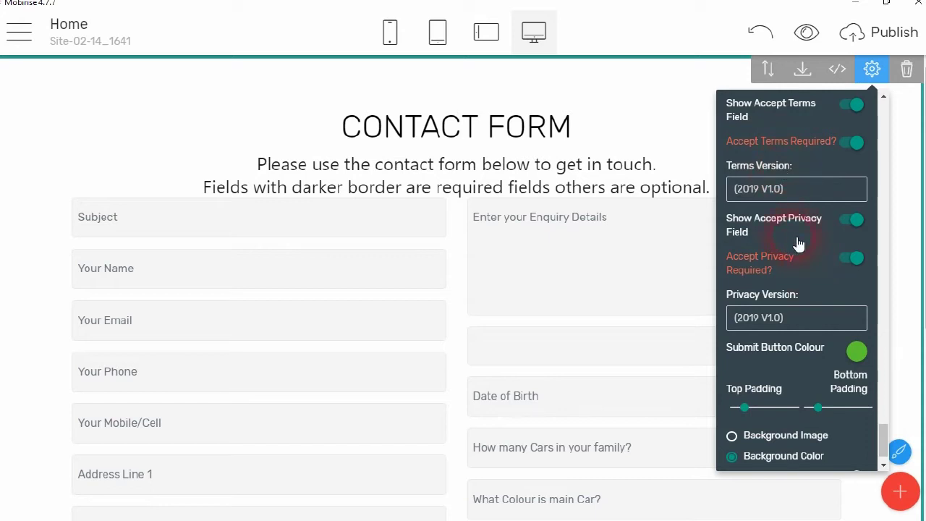
{"action": "scroll", "coordinate": [838, 302], "scroll_direction": "down", "scroll_amount": 1}
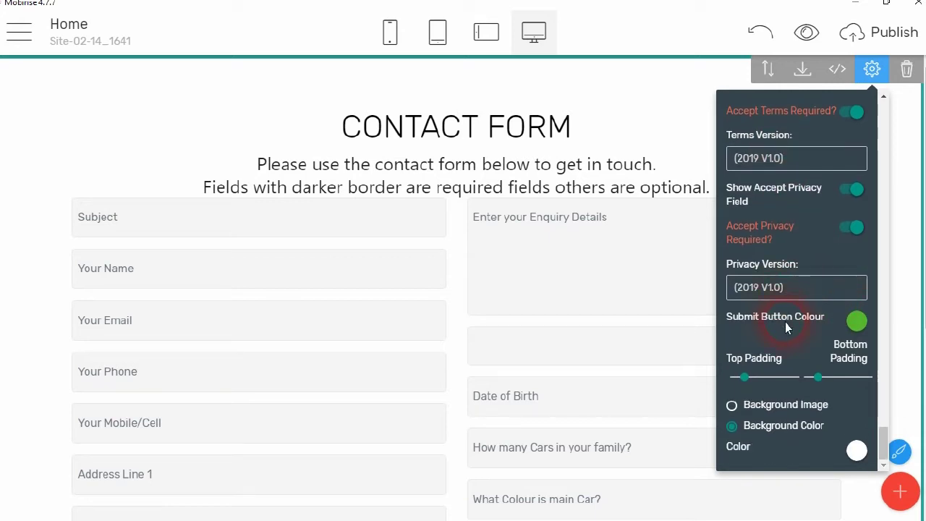
{"action": "left_click", "coordinate": [857, 324]}
{"action": "left_click", "coordinate": [783, 373]}
{"action": "left_click", "coordinate": [852, 228]}
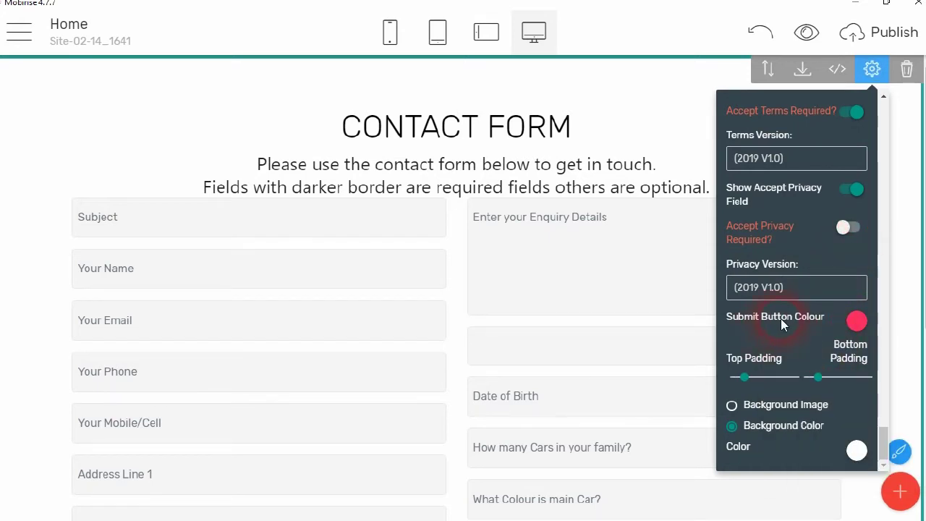
Increase the form block's top and bottom padding and switch its background to Background Image.
{"action": "left_click_drag", "start_coordinate": [745, 378], "coordinate": [829, 384]}
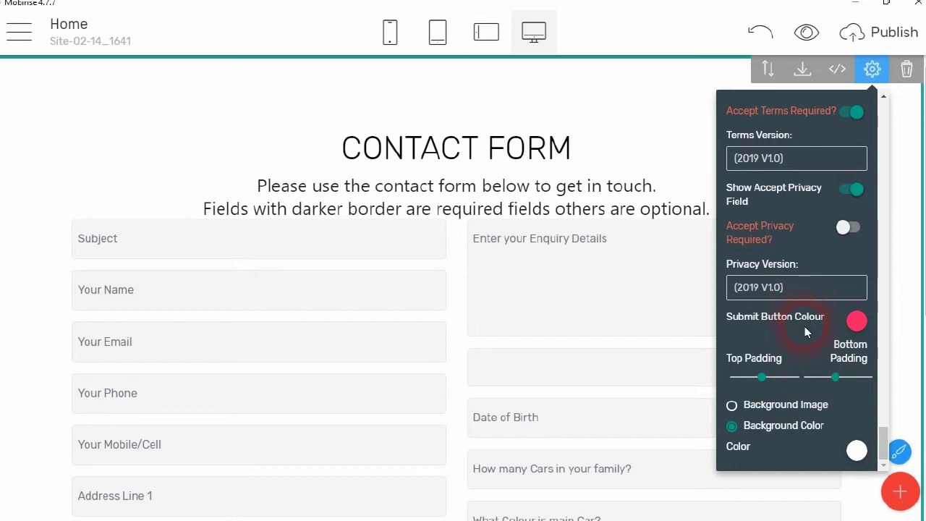
{"action": "left_click", "coordinate": [744, 407]}
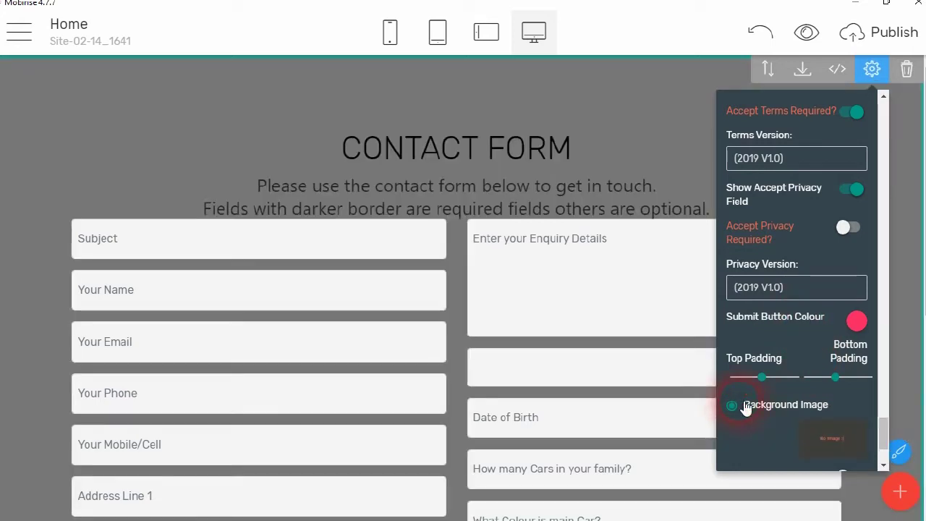
Search the free online library for "car" and apply the black sports car photo as the form's background image.
{"action": "left_click", "coordinate": [845, 453]}
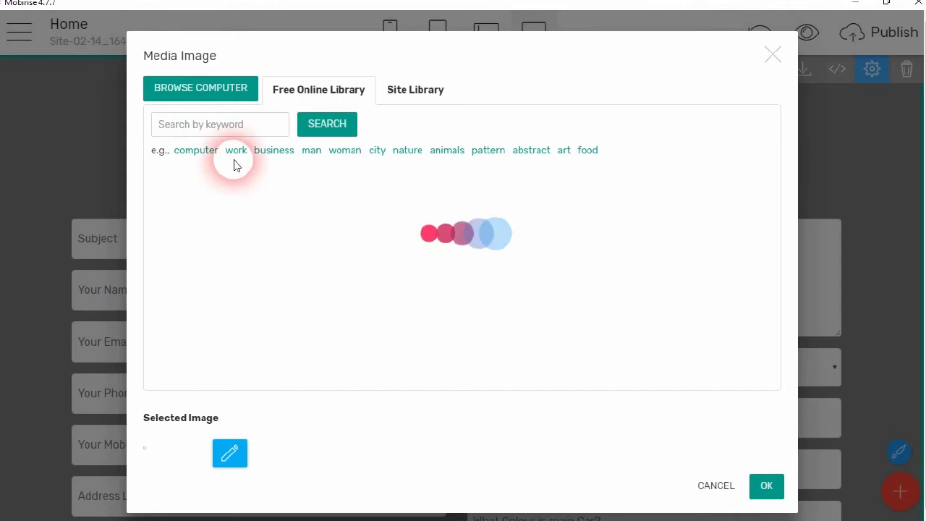
{"action": "left_click", "coordinate": [235, 122]}
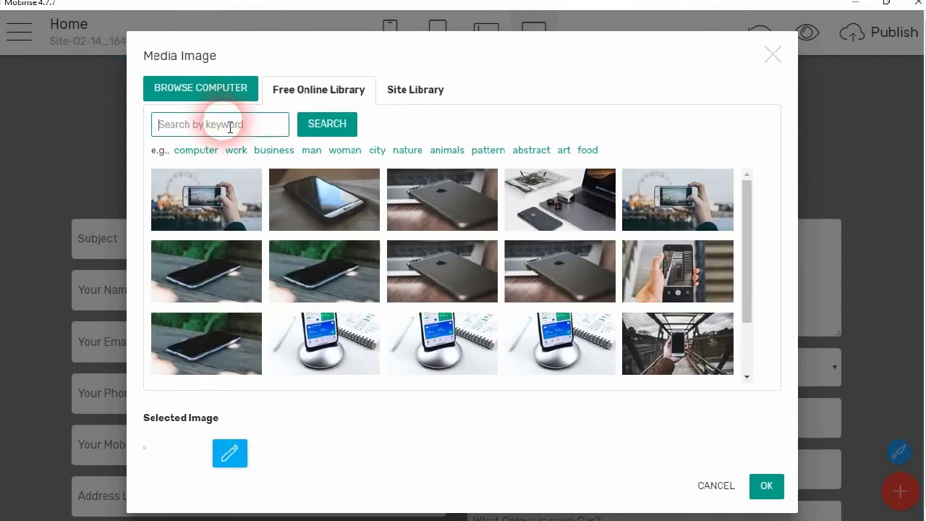
{"action": "type", "text": "car"}
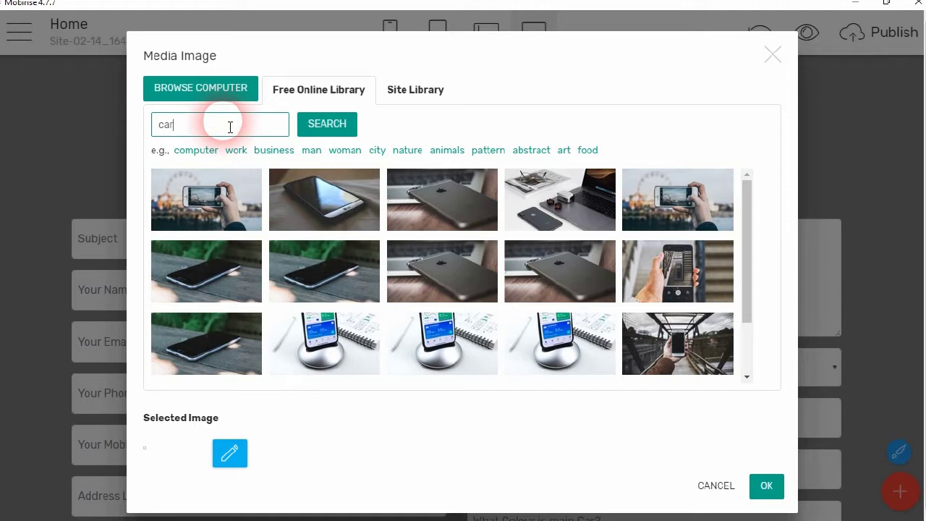
{"action": "left_click", "coordinate": [326, 124]}
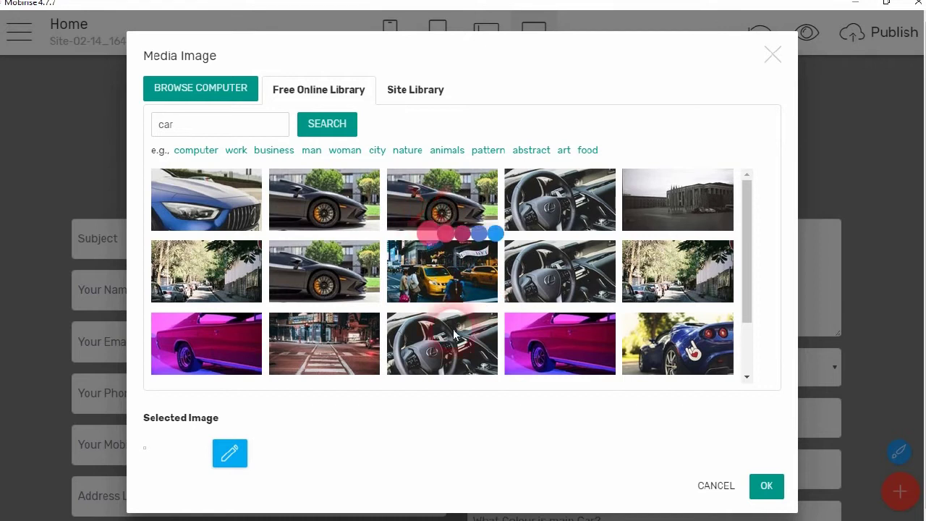
{"action": "scroll", "coordinate": [770, 470], "scroll_direction": "down", "scroll_amount": 2}
{"action": "left_click", "coordinate": [775, 486]}
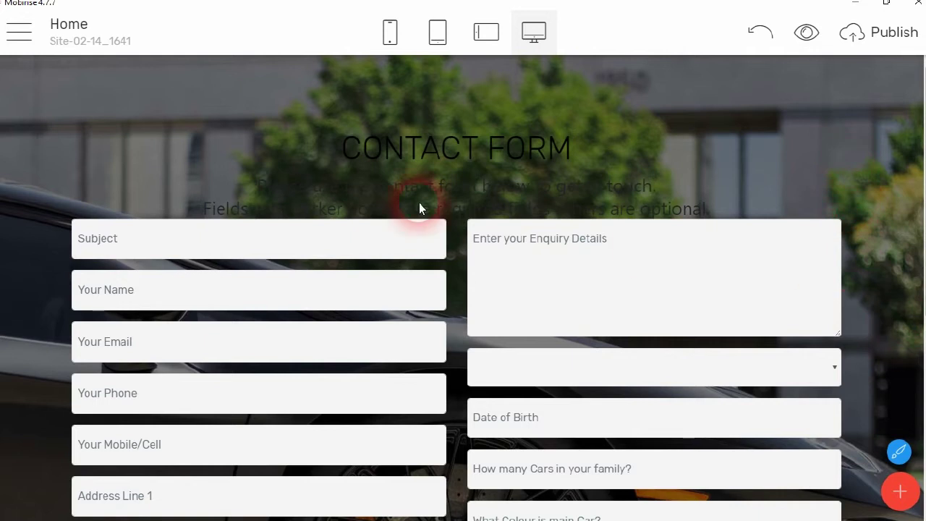
Make the CONTACT FORM heading white and bold.
{"action": "mouse_move", "coordinate": [470, 162]}
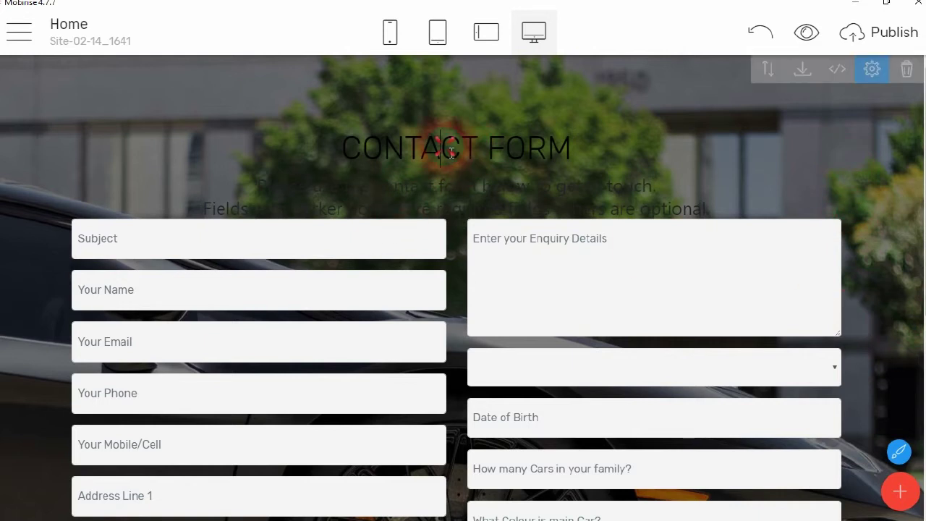
{"action": "left_click", "coordinate": [453, 153]}
{"action": "left_click", "coordinate": [457, 150]}
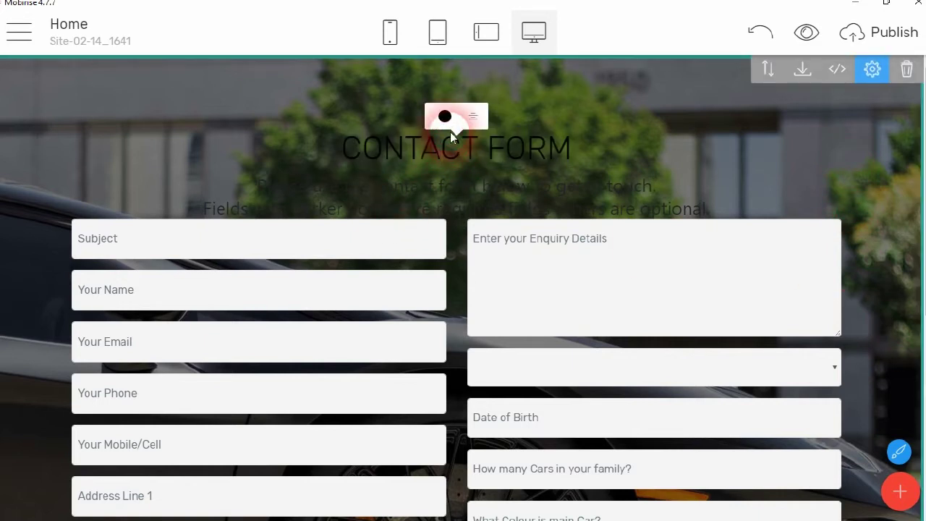
{"action": "left_click", "coordinate": [444, 116]}
{"action": "left_click", "coordinate": [605, 161]}
{"action": "left_click", "coordinate": [374, 162]}
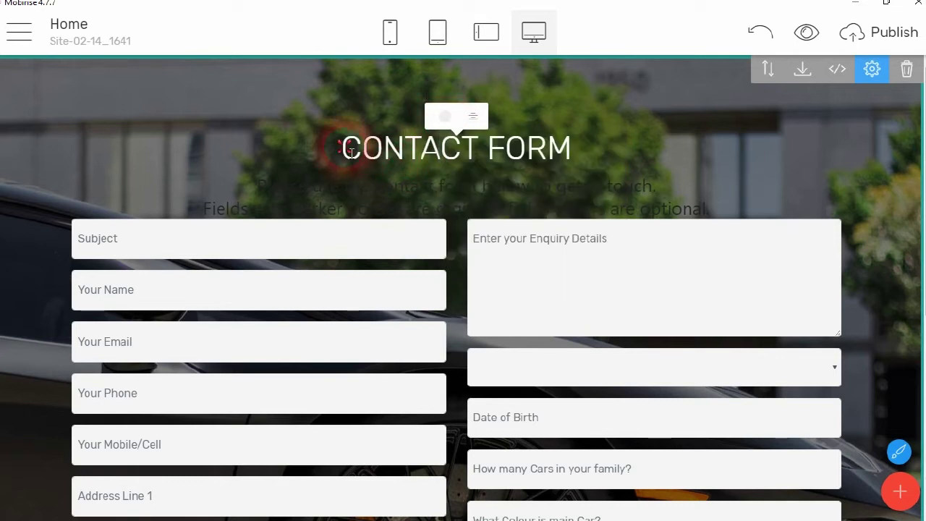
{"action": "left_click_drag", "start_coordinate": [337, 149], "coordinate": [572, 150]}
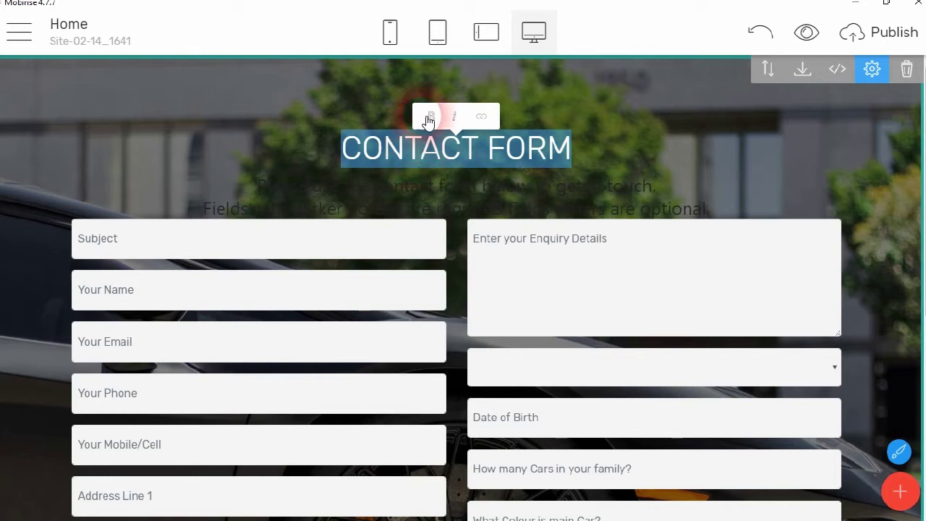
{"action": "left_click", "coordinate": [432, 115]}
{"action": "left_click", "coordinate": [441, 151]}
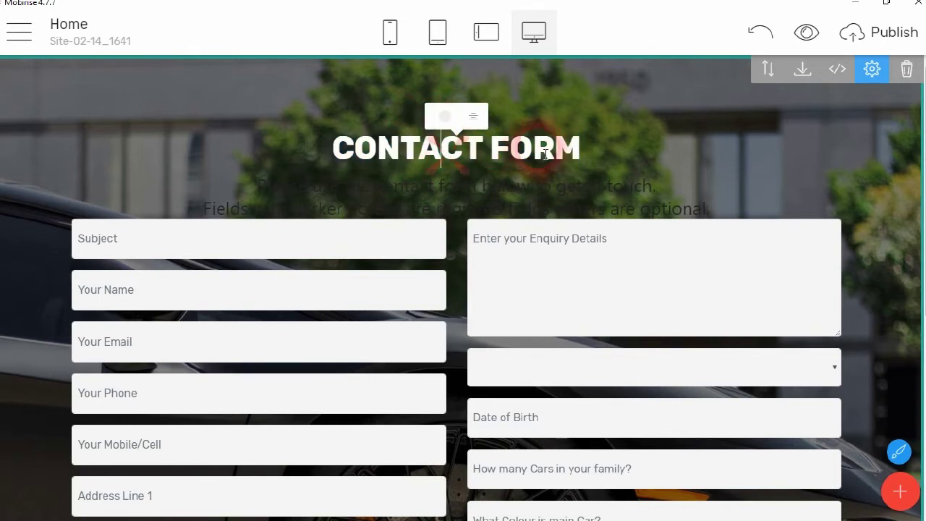
Make the two-line intro text below the CONTACT FORM heading bold and white.
{"action": "triple_click", "coordinate": [393, 207]}
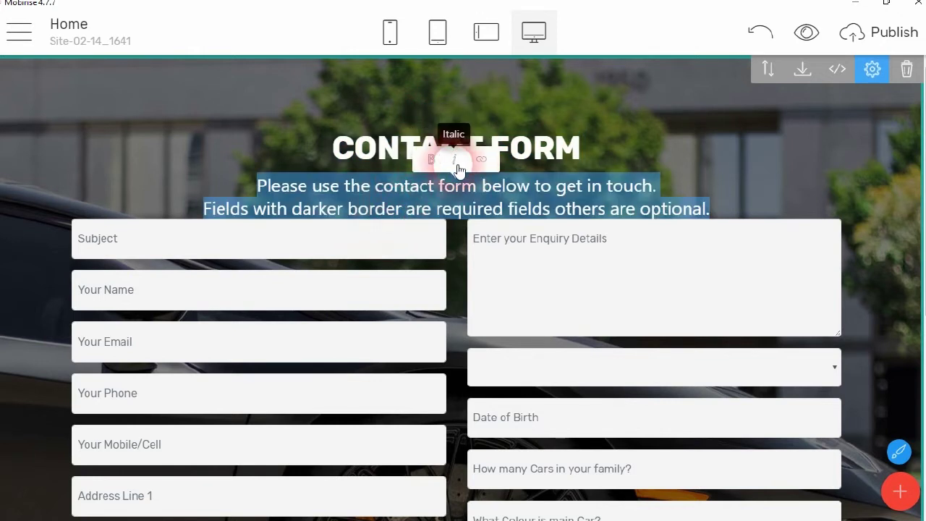
{"action": "left_click", "coordinate": [431, 159]}
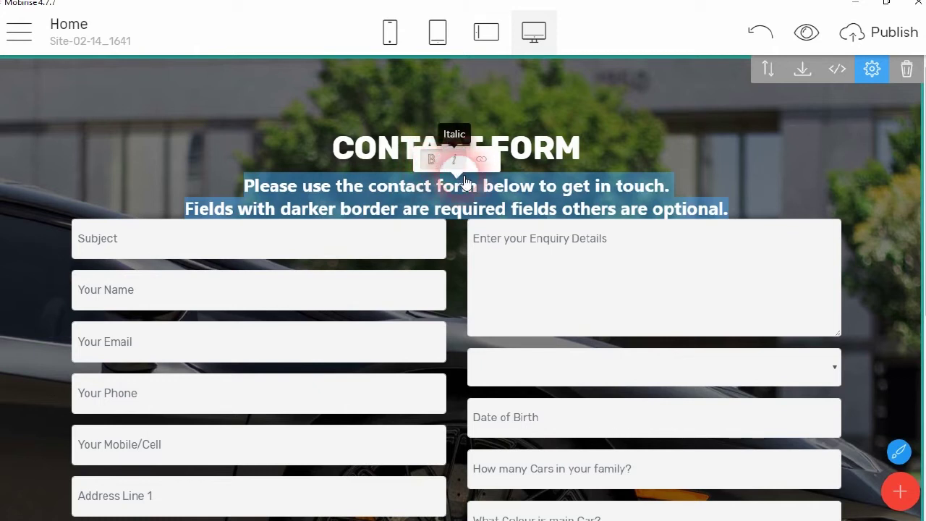
{"action": "left_click", "coordinate": [443, 171]}
{"action": "left_click", "coordinate": [443, 160]}
{"action": "left_click", "coordinate": [598, 198]}
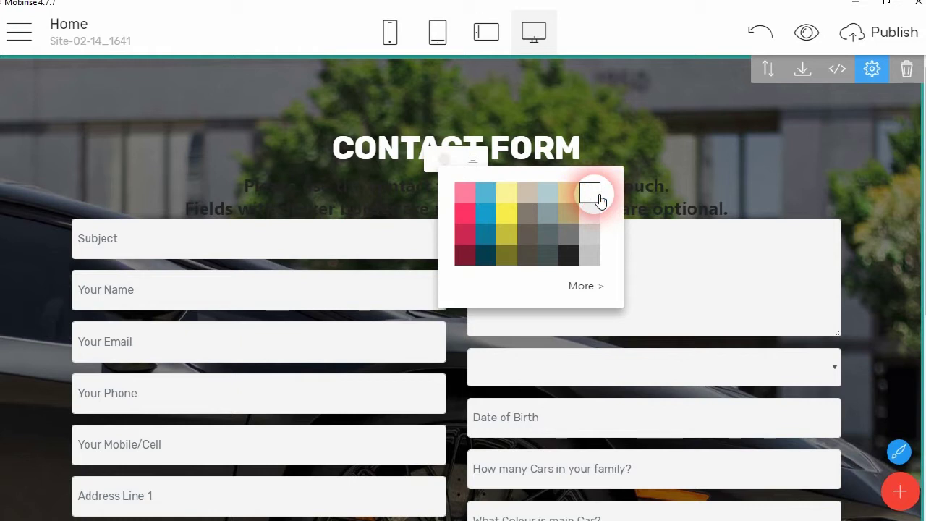
{"action": "left_click", "coordinate": [445, 165]}
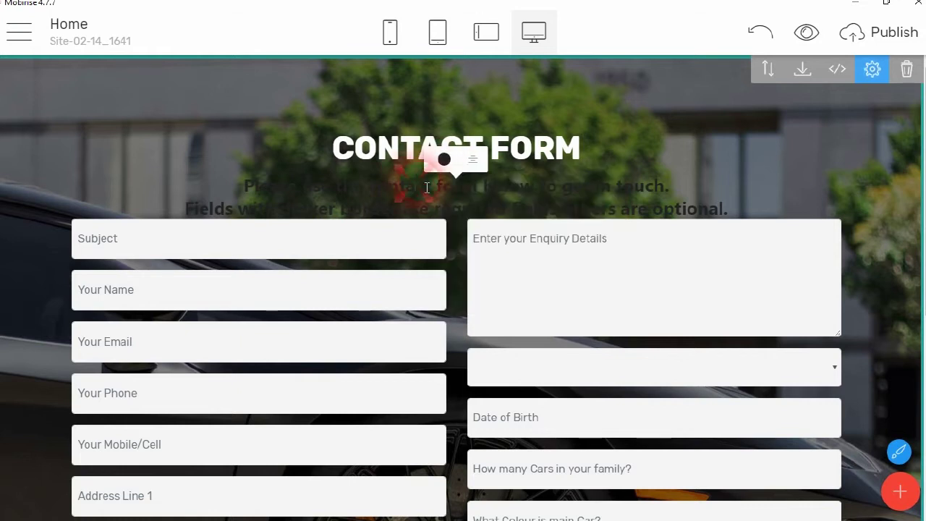
{"action": "left_click", "coordinate": [443, 163]}
{"action": "left_click", "coordinate": [588, 196]}
{"action": "left_click", "coordinate": [743, 197]}
Add a blank line after the intro text and replace the word "darker" with "pink" in its second sentence.
{"action": "left_click_drag", "start_coordinate": [742, 196], "coordinate": [733, 211]}
{"action": "left_click", "coordinate": [713, 214]}
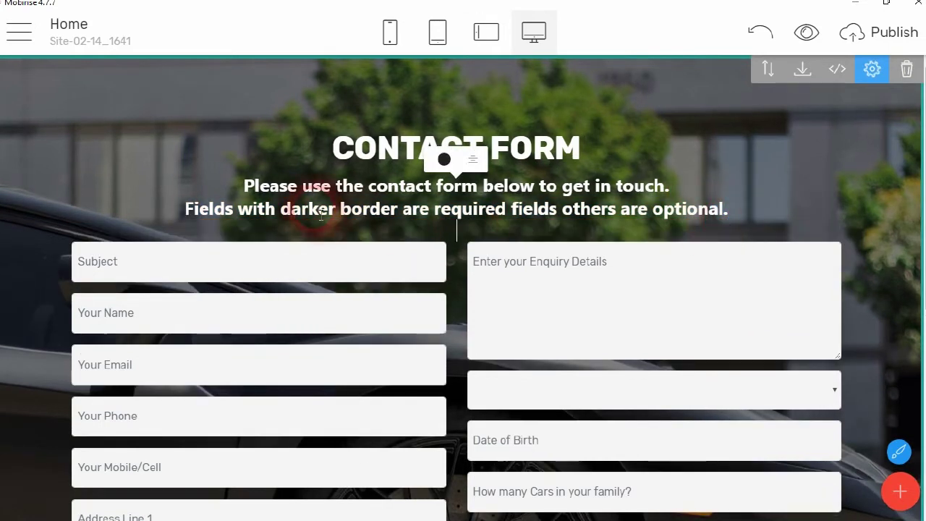
{"action": "left_click", "coordinate": [289, 210]}
{"action": "left_click_drag", "start_coordinate": [289, 210], "coordinate": [342, 225]}
{"action": "type", "text": "pink"}
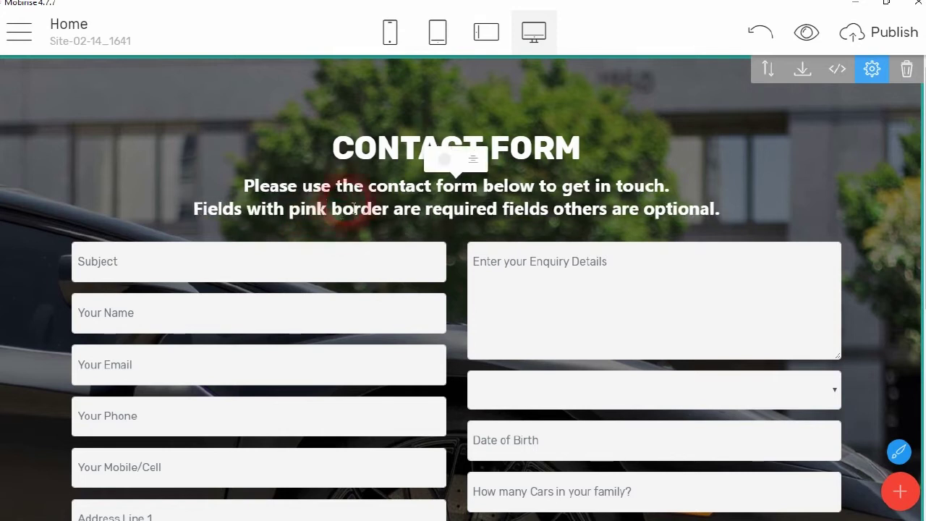
{"action": "left_click", "coordinate": [779, 195]}
Check the required field border colour options in the form block's settings.
{"action": "left_click", "coordinate": [872, 69]}
{"action": "left_click_drag", "start_coordinate": [884, 440], "coordinate": [875, 186]}
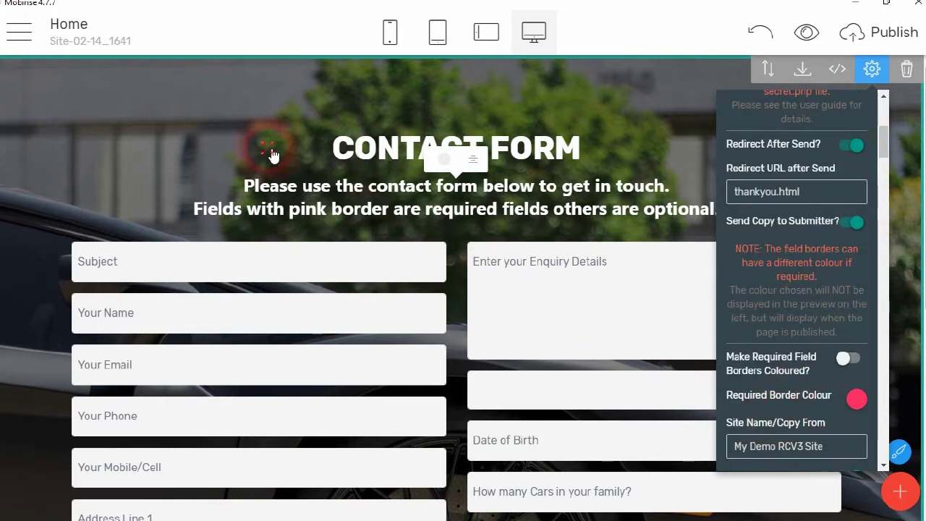
{"action": "triple_click", "coordinate": [335, 147]}
Set the text colour of the licence question and the two "I accept the Site" labels to white.
{"action": "scroll", "coordinate": [635, 275], "scroll_direction": "down", "scroll_amount": 2}
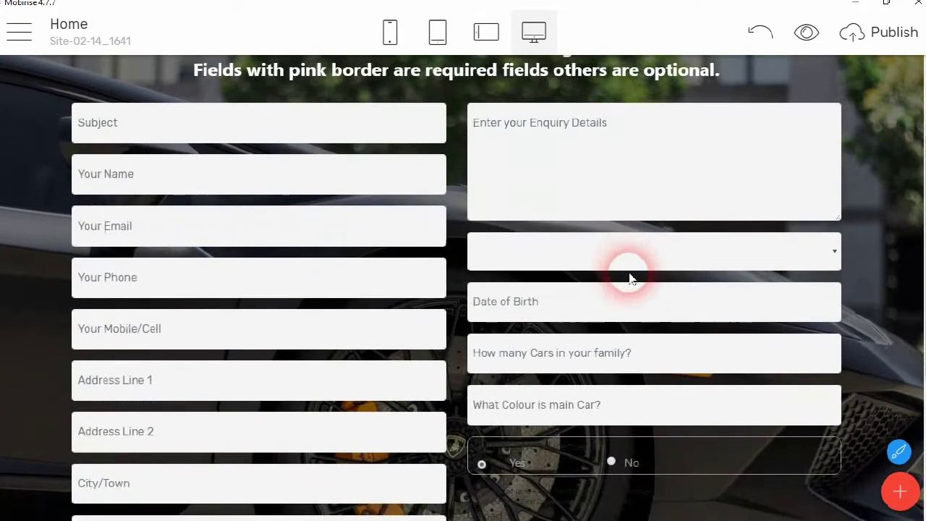
{"action": "scroll", "coordinate": [347, 272], "scroll_direction": "down", "scroll_amount": 3}
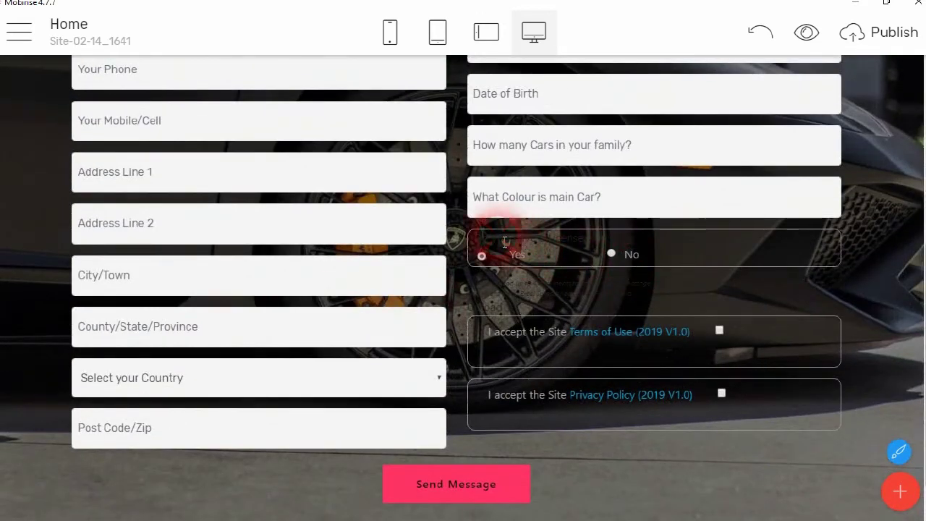
{"action": "triple_click", "coordinate": [505, 340]}
{"action": "left_click", "coordinate": [505, 340]}
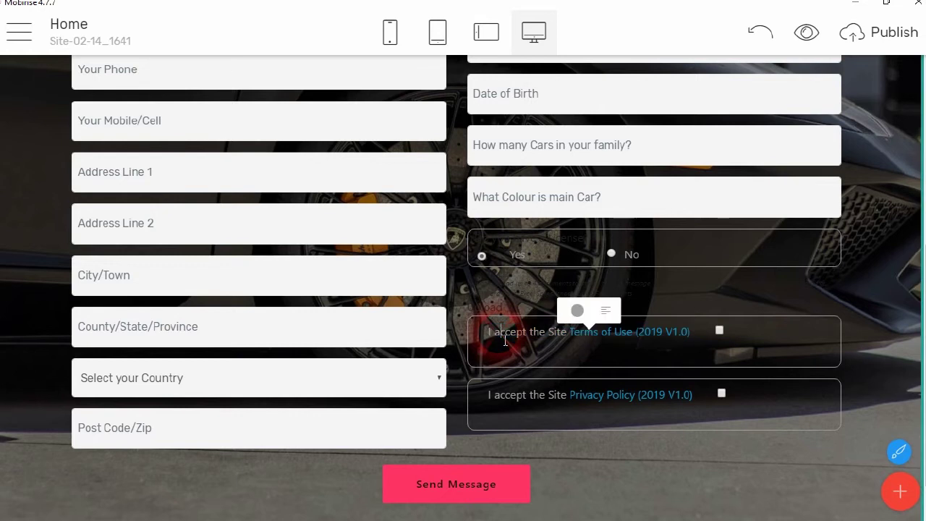
{"action": "left_click", "coordinate": [578, 310]}
{"action": "left_click", "coordinate": [733, 348]}
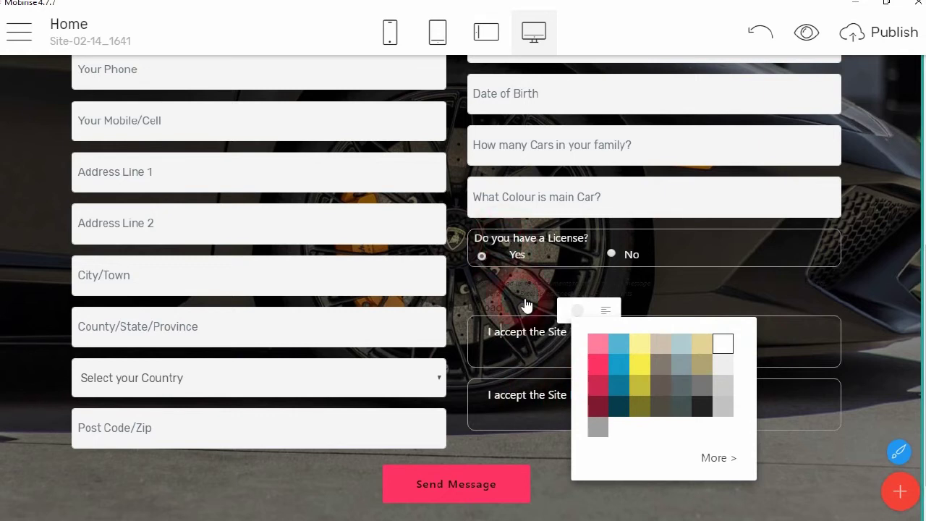
Set the text colour of the document upload note and the Upload label to white.
{"action": "left_click", "coordinate": [827, 290]}
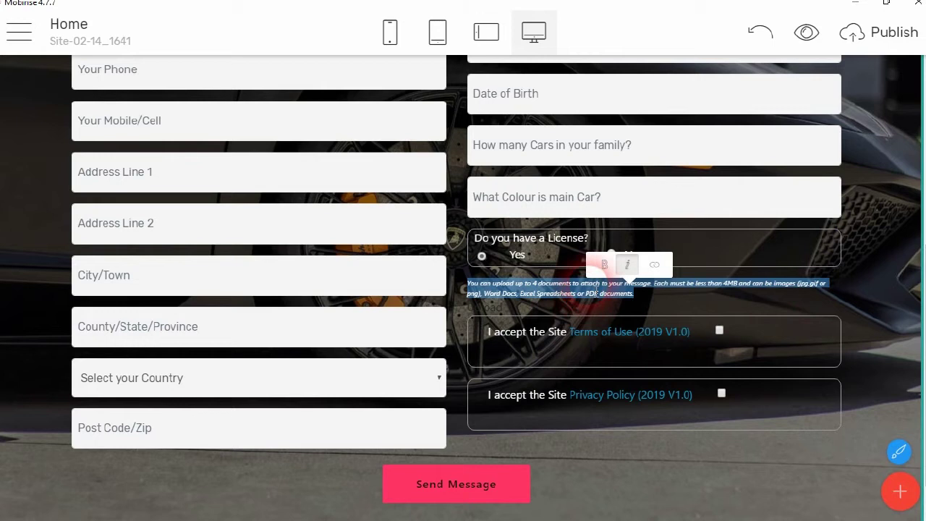
{"action": "key", "text": "Delete"}
{"action": "left_click", "coordinate": [642, 265]}
{"action": "left_click", "coordinate": [791, 299]}
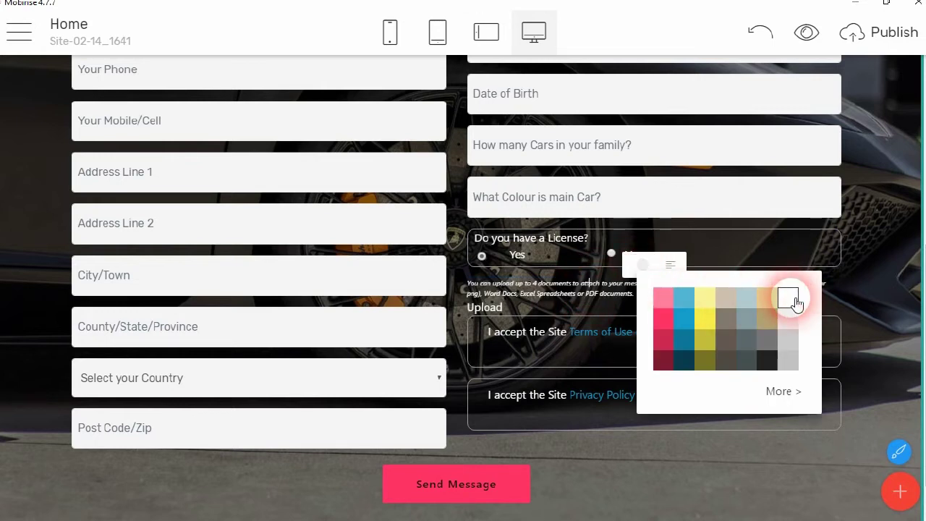
{"action": "left_click", "coordinate": [852, 330]}
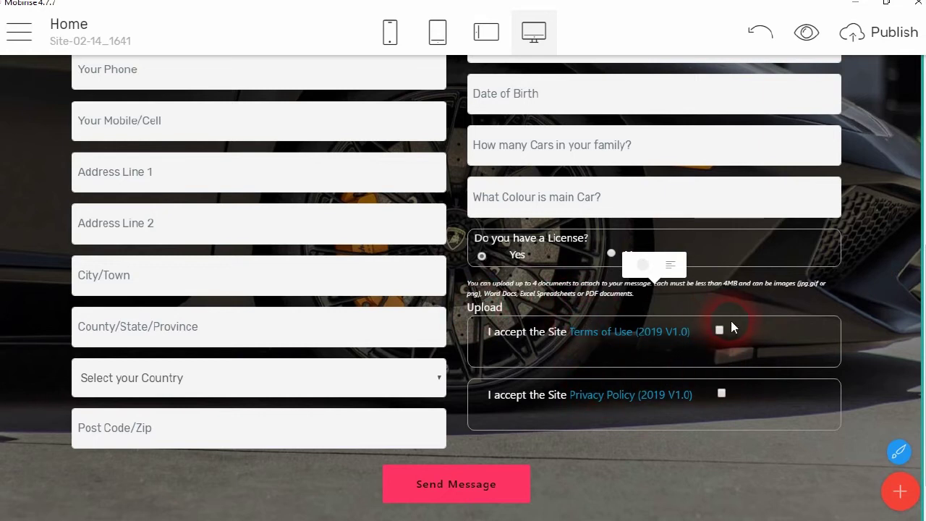
Change the colour of the Terms of Use (2019 V1.0) link to pinkish red.
{"action": "triple_click", "coordinate": [640, 342]}
{"action": "left_click", "coordinate": [634, 332]}
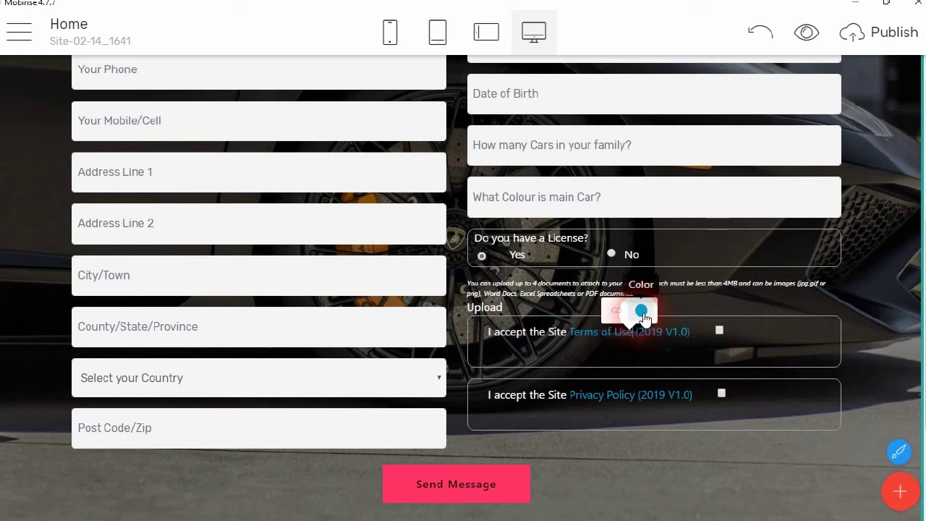
{"action": "left_click", "coordinate": [650, 312]}
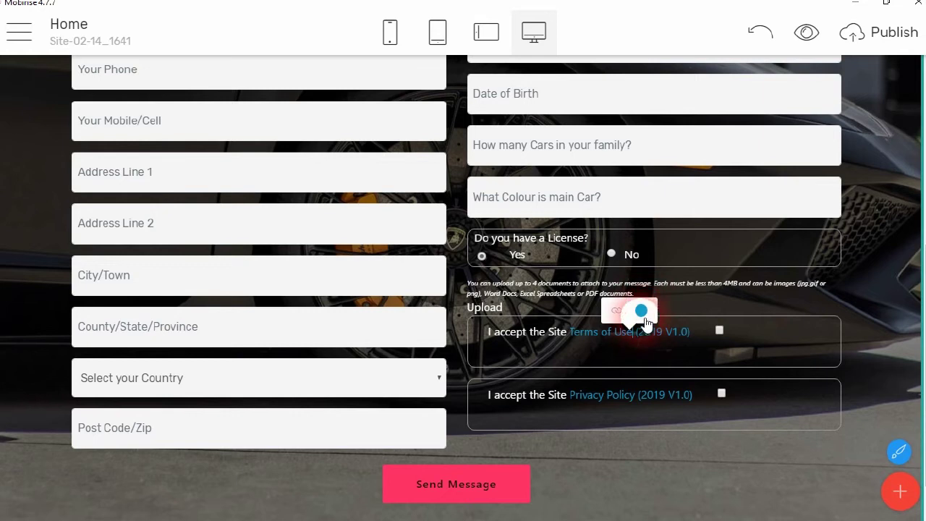
{"action": "left_click", "coordinate": [646, 320]}
{"action": "left_click", "coordinate": [673, 255]}
Change the colour of the Privacy Policy (2019 V1.0) link to pinkish red.
{"action": "triple_click", "coordinate": [640, 399]}
{"action": "left_click", "coordinate": [648, 401]}
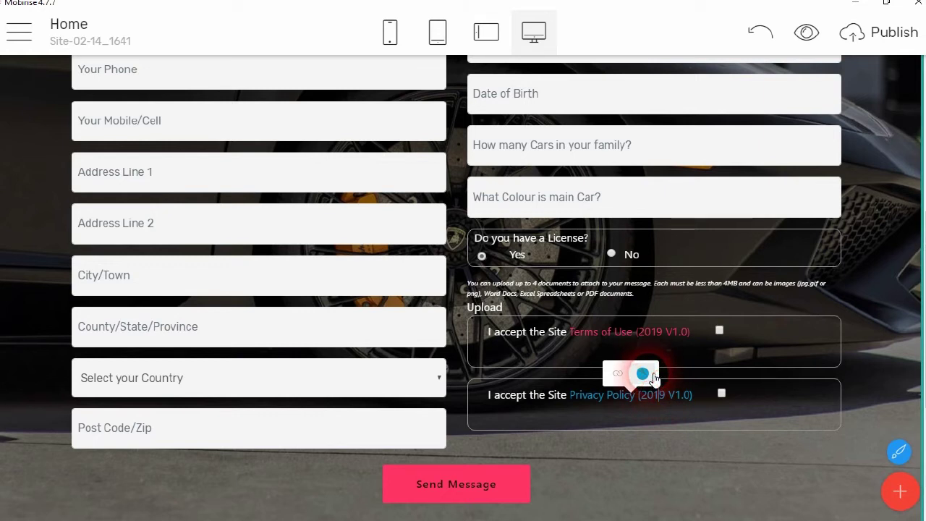
{"action": "left_click", "coordinate": [647, 375]}
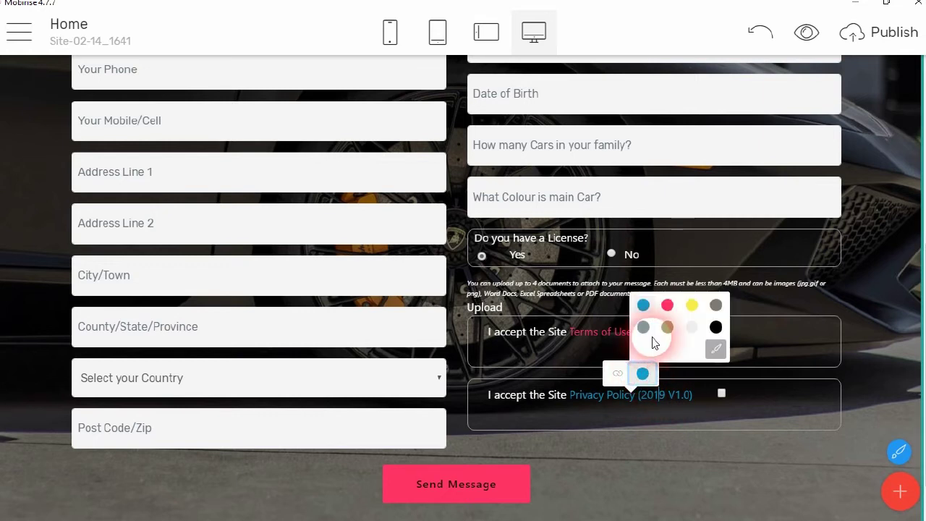
{"action": "left_click", "coordinate": [667, 305]}
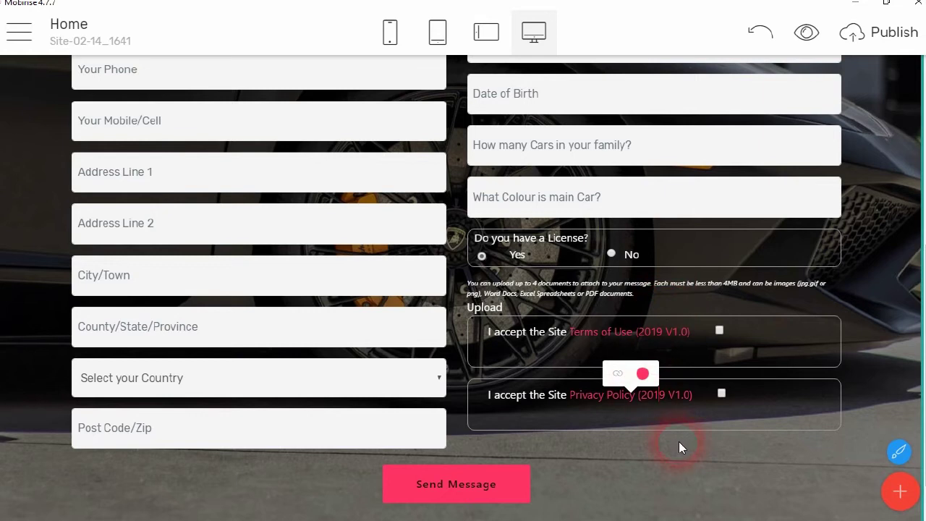
{"action": "scroll", "coordinate": [285, 376], "scroll_direction": "up", "scroll_amount": 4}
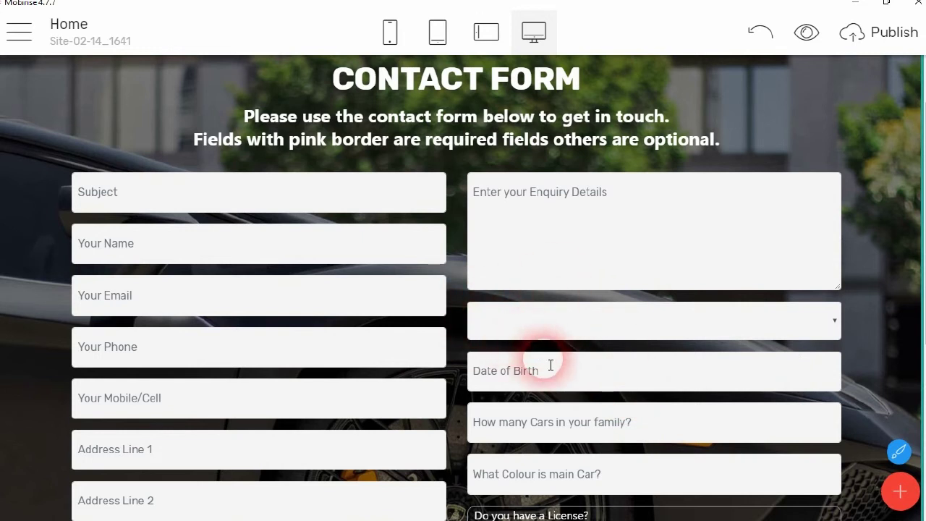
{"action": "scroll", "coordinate": [552, 362], "scroll_direction": "down", "scroll_amount": 2}
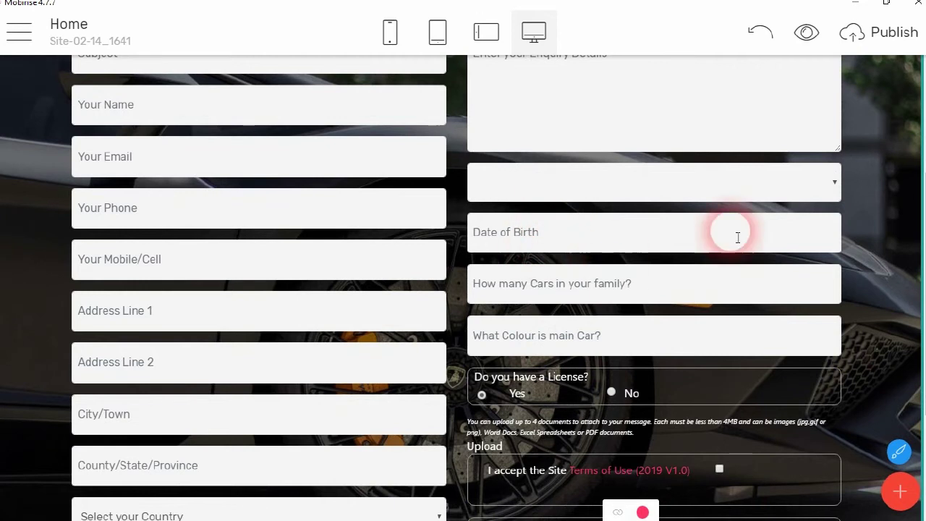
{"action": "scroll", "coordinate": [705, 438], "scroll_direction": "down", "scroll_amount": 2}
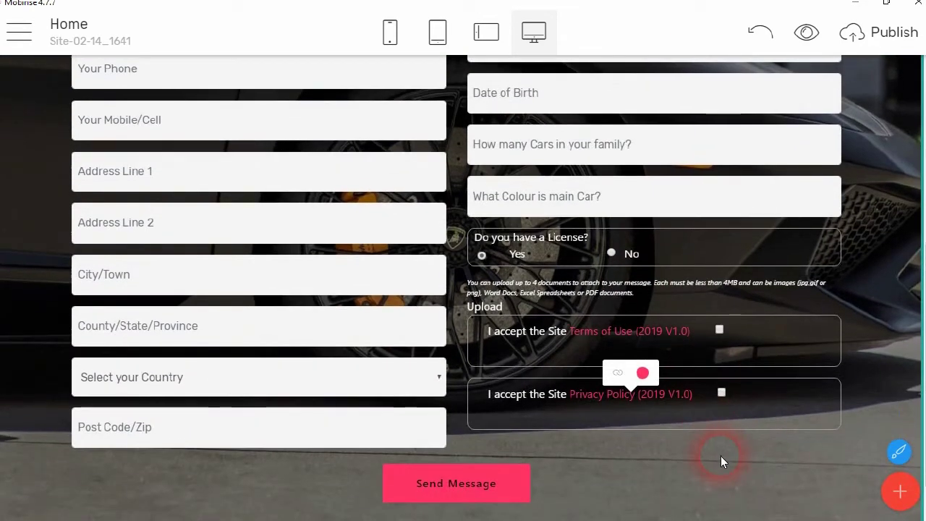
{"action": "scroll", "coordinate": [728, 306], "scroll_direction": "up", "scroll_amount": 6}
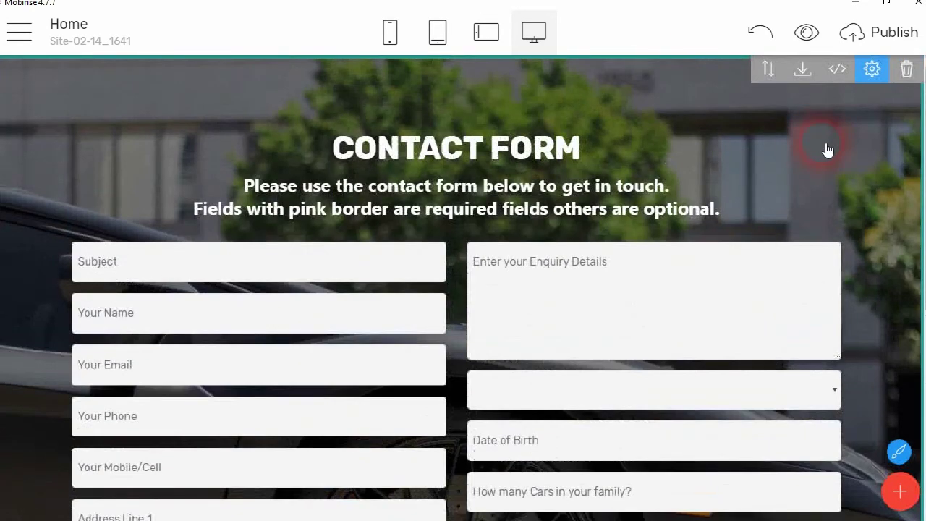
{"action": "left_click", "coordinate": [896, 35]}
{"action": "left_click", "coordinate": [283, 219]}
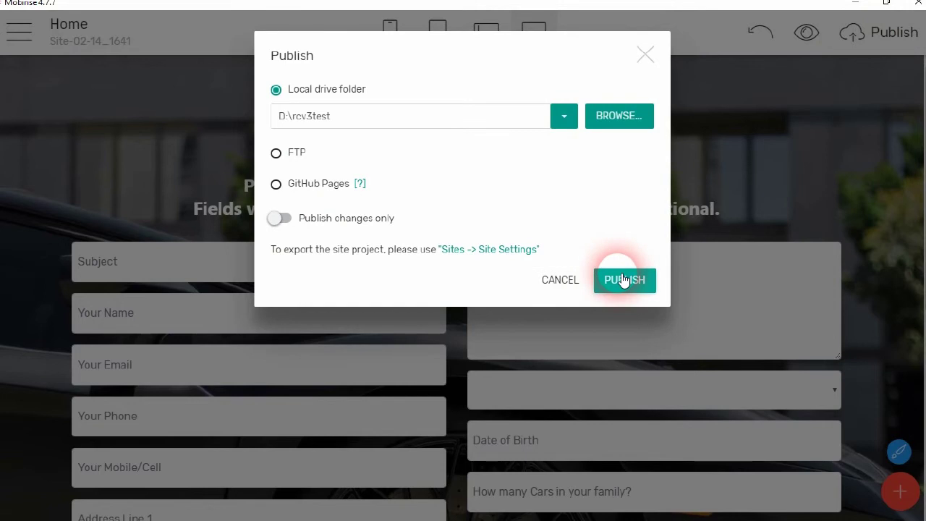
{"action": "left_click", "coordinate": [550, 279]}
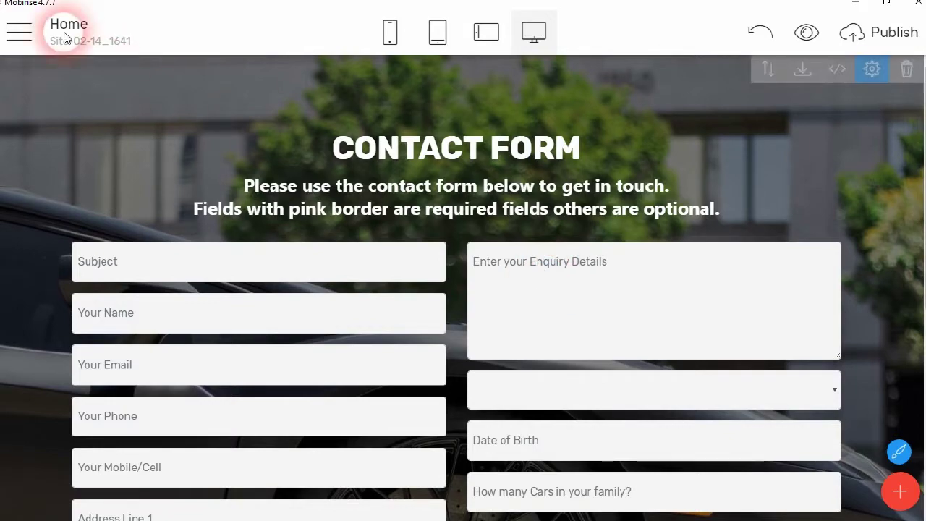
Create a new page in the site and name it "thank you".
{"action": "left_click", "coordinate": [41, 32]}
{"action": "left_click", "coordinate": [45, 82]}
{"action": "left_click", "coordinate": [278, 98]}
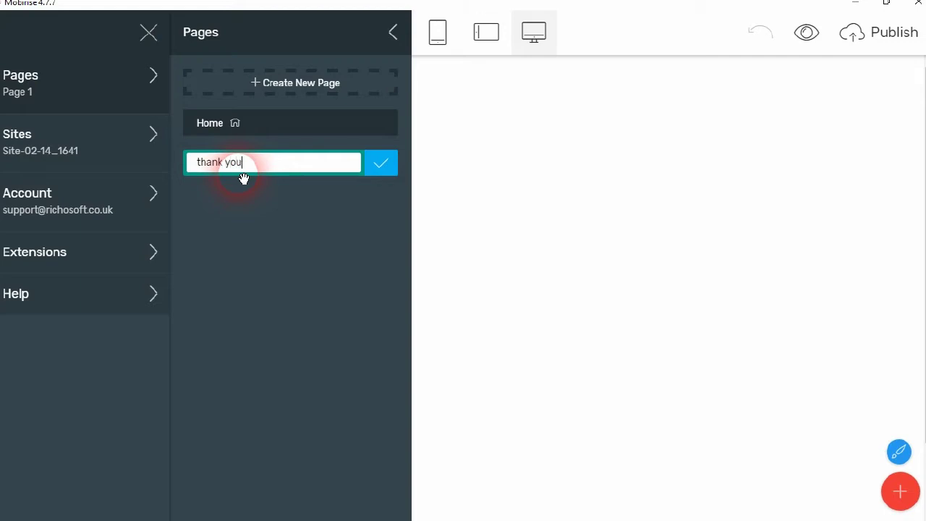
{"action": "type", "text": "thank you"}
{"action": "left_click", "coordinate": [381, 163]}
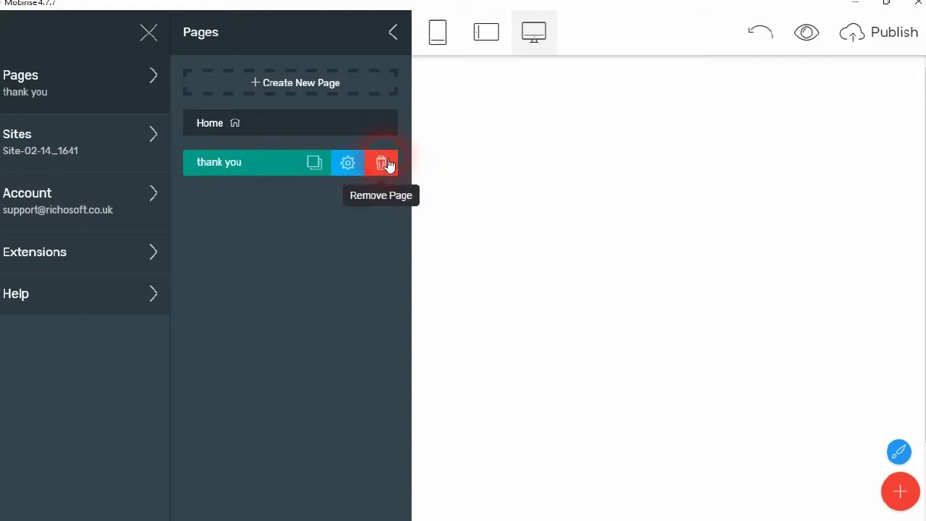
Set the thank you page's description to "Thank You" and its page URL to thankyou.html.
{"action": "left_click", "coordinate": [346, 165]}
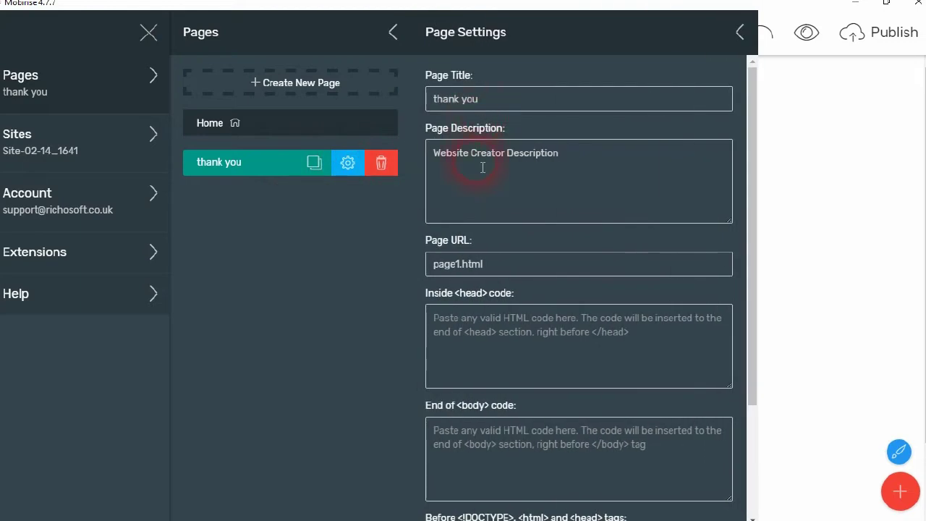
{"action": "left_click_drag", "start_coordinate": [586, 156], "coordinate": [428, 157]}
{"action": "type", "text": "Thank You"}
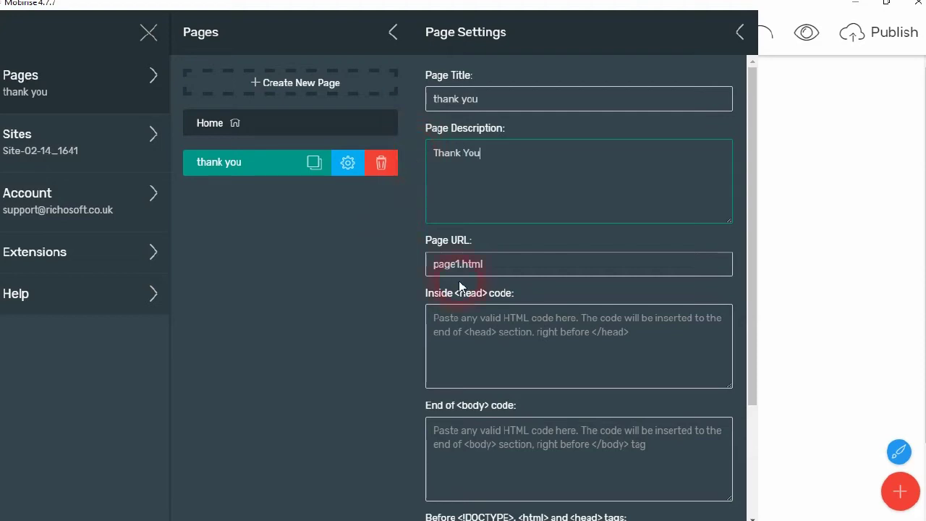
{"action": "left_click", "coordinate": [459, 265]}
{"action": "type", "text": "thank y"}
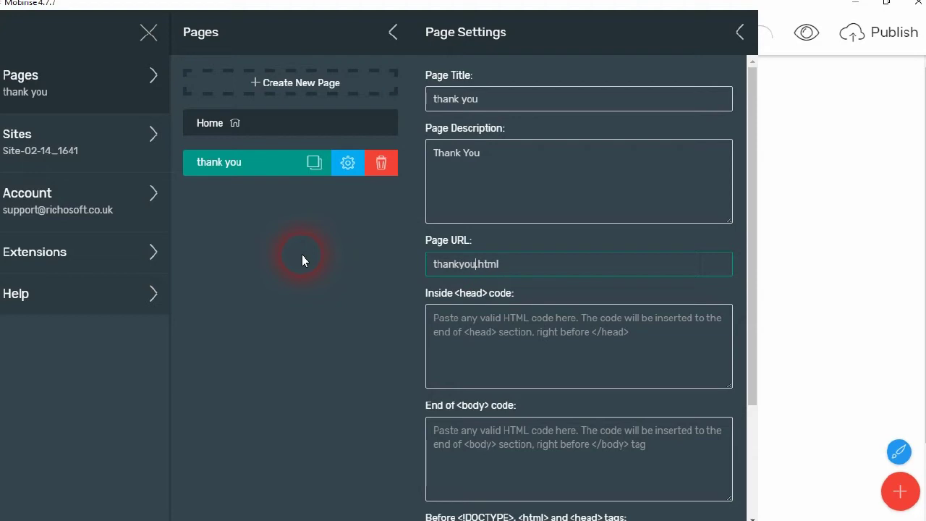
Complete the page URL as thankyou.html and close the page settings.
{"action": "type", "text": "ou"}
{"action": "left_click", "coordinate": [739, 32]}
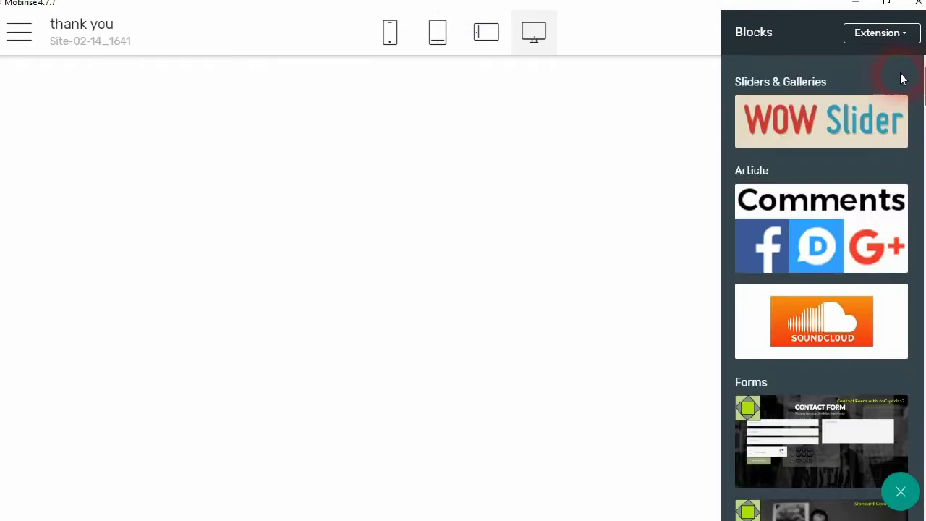
Show all block types and add the Full Screen Intro block with the desk photo and right-aligned text to the page.
{"action": "left_click", "coordinate": [873, 43]}
{"action": "left_click", "coordinate": [751, 75]}
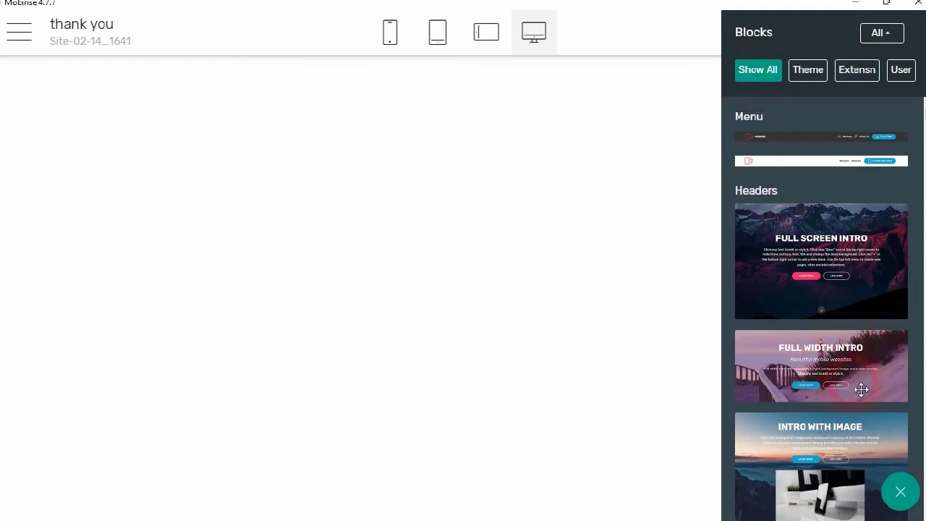
{"action": "scroll", "coordinate": [899, 403], "scroll_direction": "down", "scroll_amount": 5}
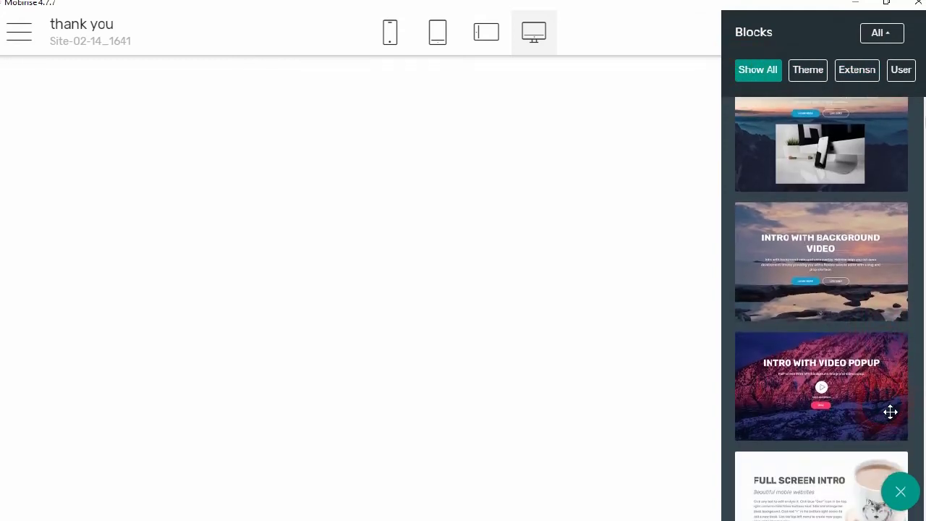
{"action": "scroll", "coordinate": [890, 414], "scroll_direction": "down", "scroll_amount": 4}
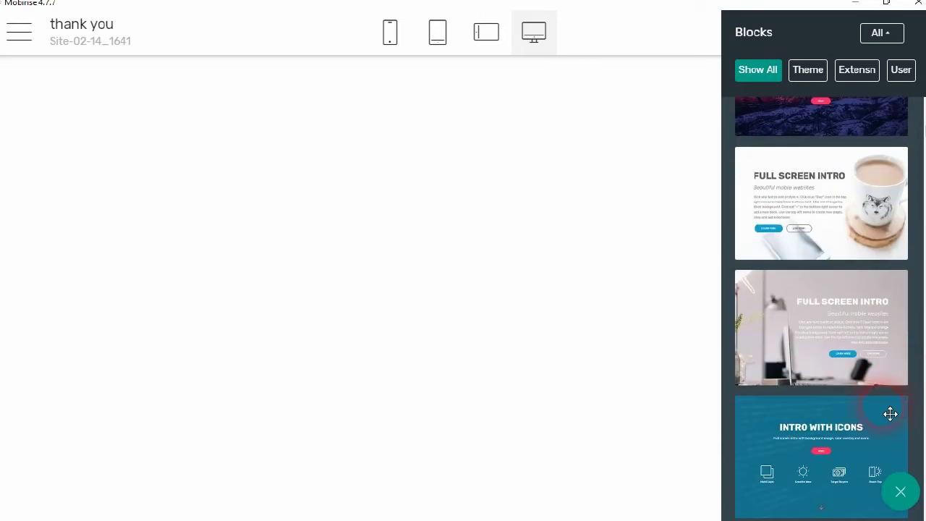
{"action": "scroll", "coordinate": [890, 414], "scroll_direction": "down", "scroll_amount": 2}
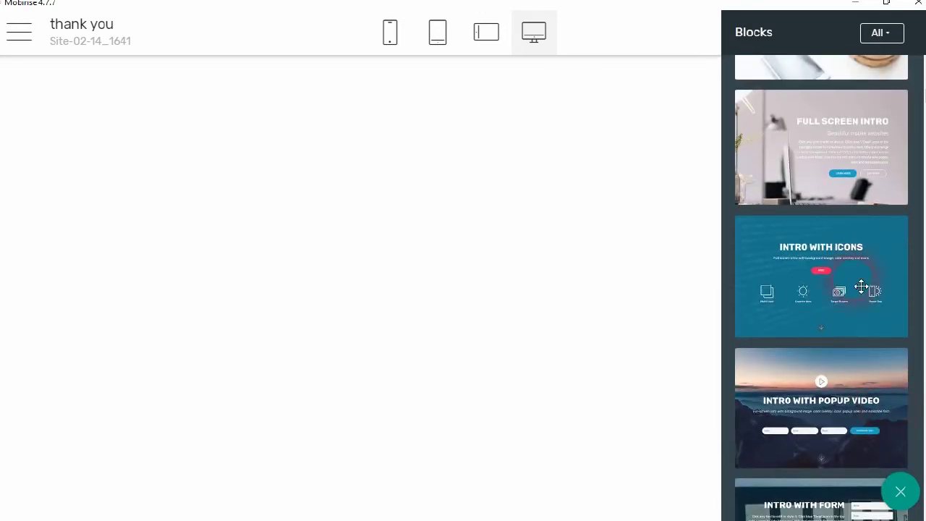
{"action": "left_click_drag", "start_coordinate": [870, 153], "coordinate": [491, 268]}
Replace the intro block's title with "Thank You".
{"action": "left_click", "coordinate": [486, 149]}
{"action": "left_click", "coordinate": [387, 163]}
{"action": "left_click_drag", "start_coordinate": [356, 150], "coordinate": [859, 154]}
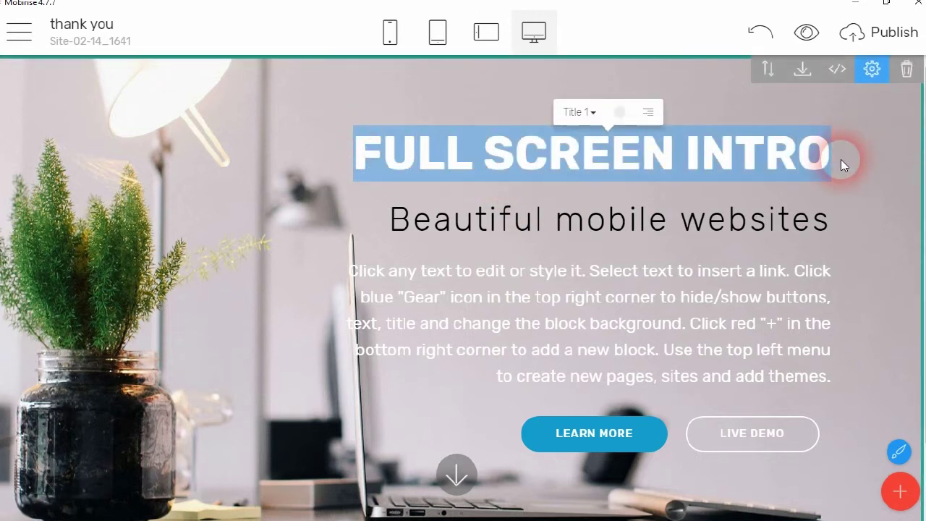
{"action": "type", "text": "Than"}
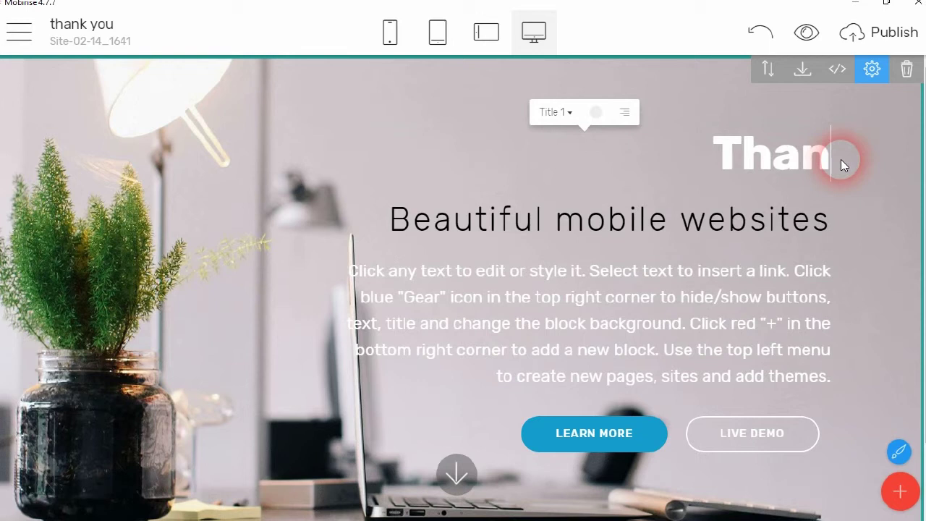
{"action": "type", "text": "k You"}
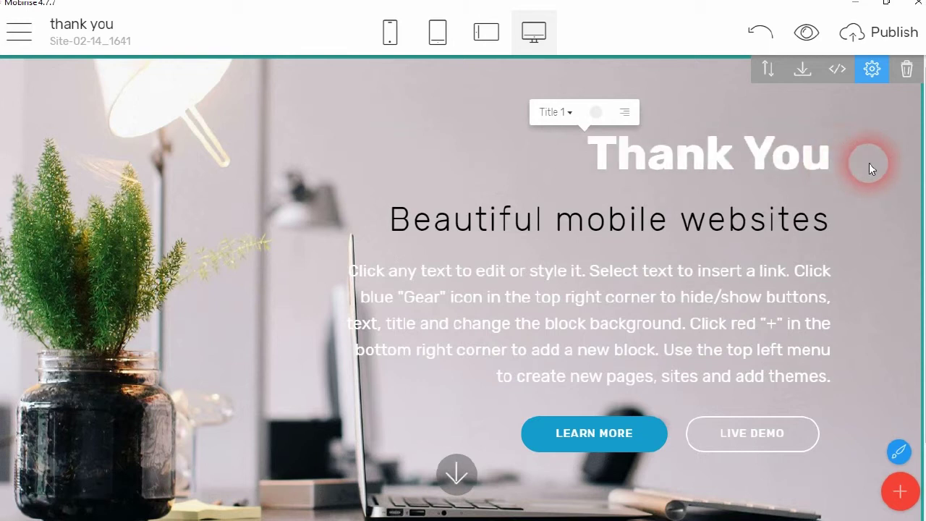
Replace the intro block's subtitle with "for your submission".
{"action": "triple_click", "coordinate": [642, 215]}
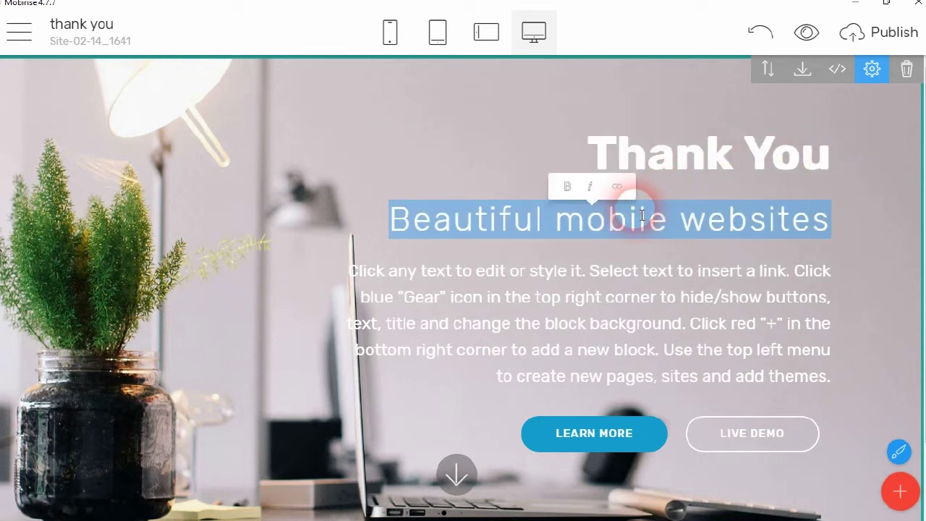
{"action": "type", "text": "for you"}
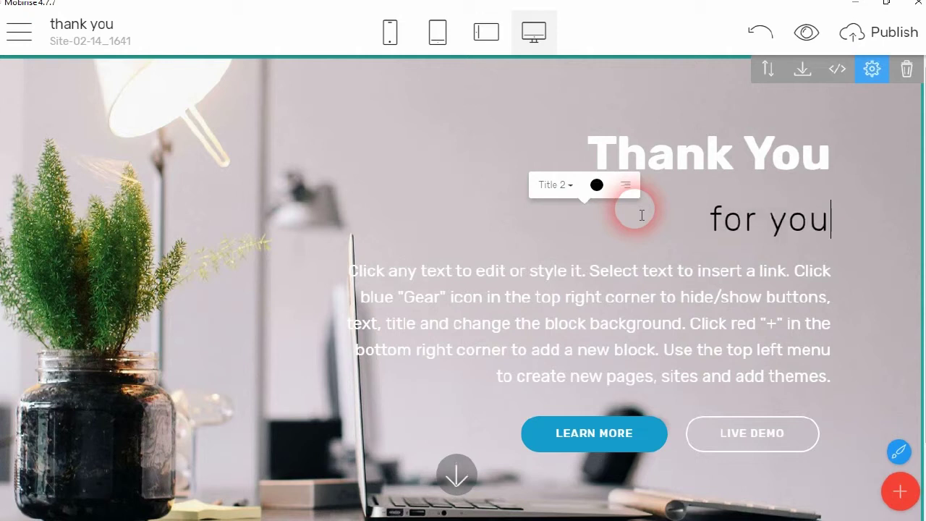
{"action": "type", "text": "r submi"}
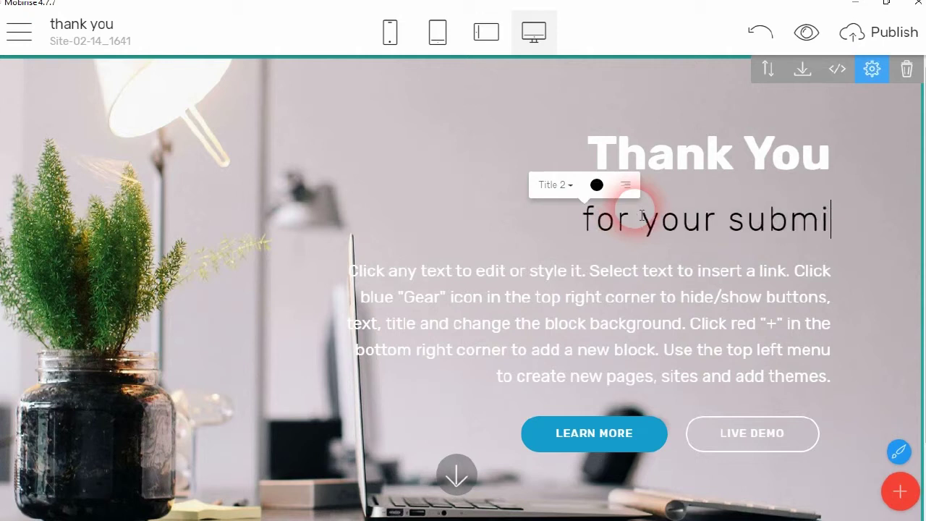
{"action": "type", "text": "ssion"}
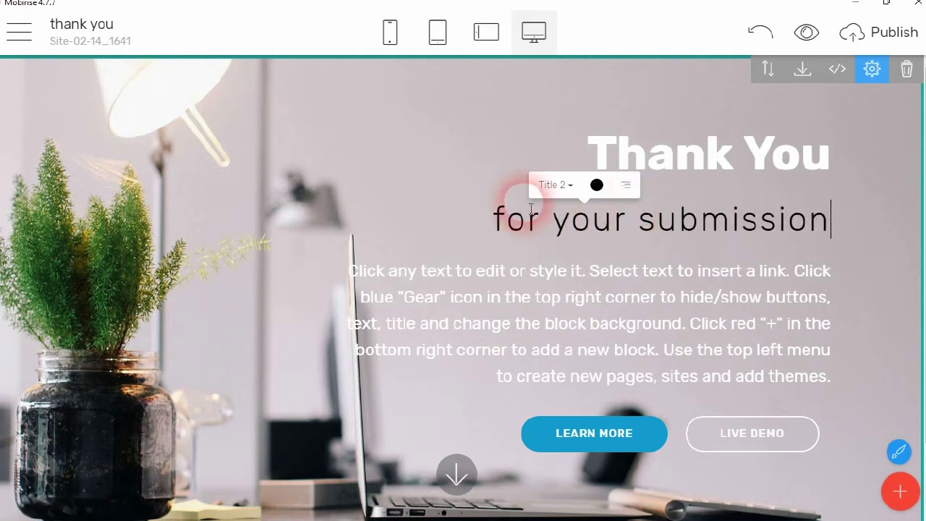
Replace the block's paragraph with "We will get back to you as soon as possible if your submission requires a response.".
{"action": "triple_click", "coordinate": [573, 322]}
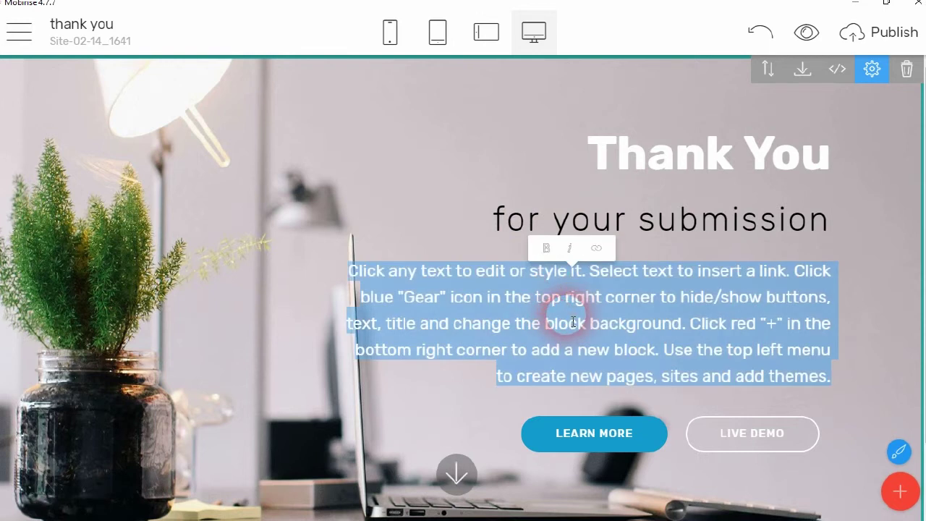
{"action": "type", "text": "We will get back yo y"}
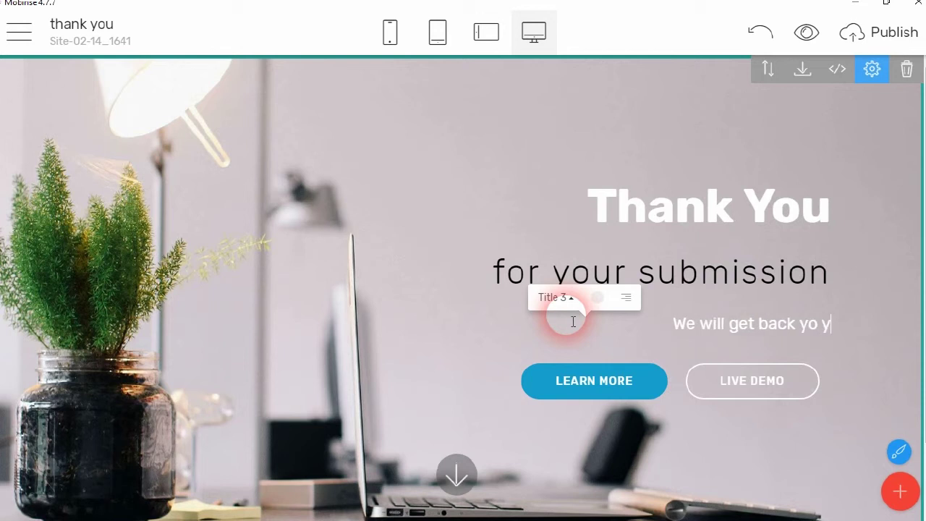
{"action": "type", "text": "ou"}
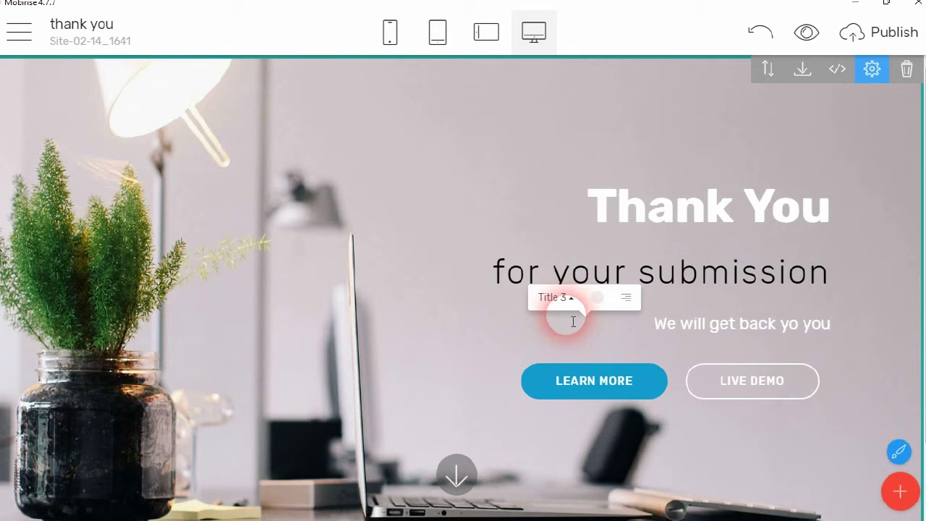
{"action": "left_click_drag", "start_coordinate": [781, 323], "coordinate": [789, 323]}
{"action": "type", "text": "t"}
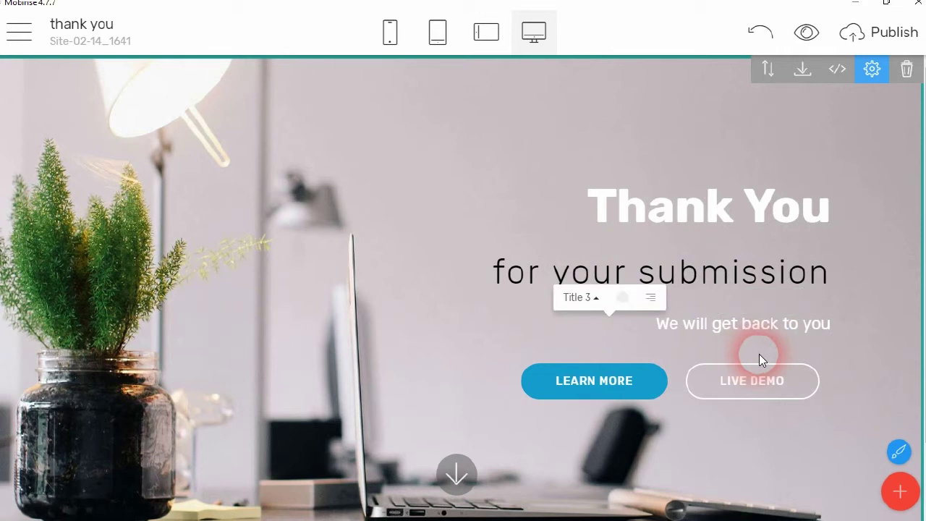
{"action": "left_click", "coordinate": [828, 341]}
{"action": "type", "text": "as "}
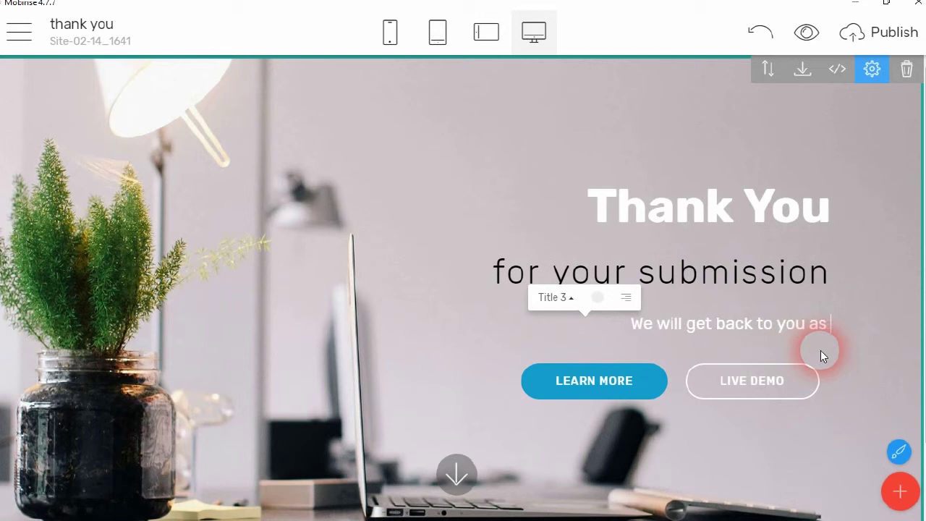
{"action": "type", "text": "soon as pos"}
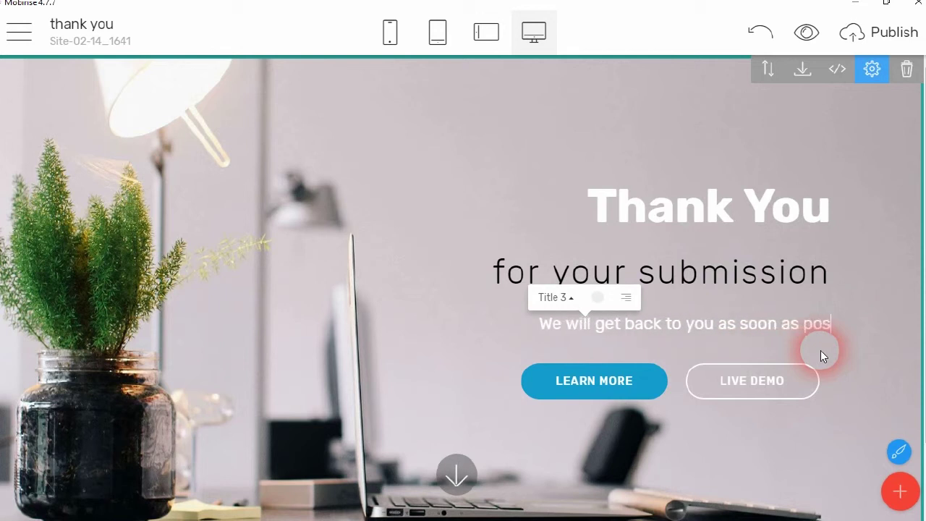
{"action": "type", "text": "sible if your submission requires a"}
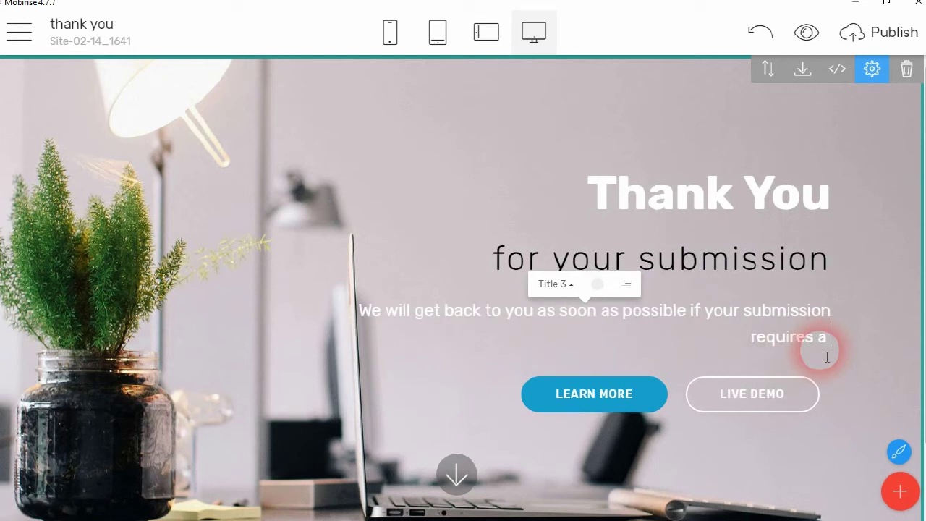
{"action": "type", "text": " response."}
Left-align the paragraph, the subtitle and the Thank You title in the intro block.
{"action": "left_click", "coordinate": [702, 310]}
{"action": "left_click", "coordinate": [635, 287]}
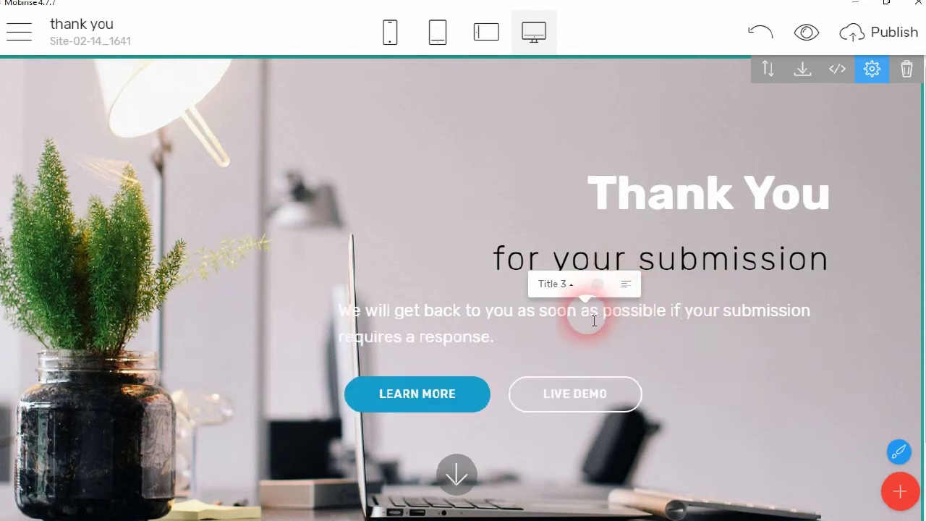
{"action": "triple_click", "coordinate": [669, 253]}
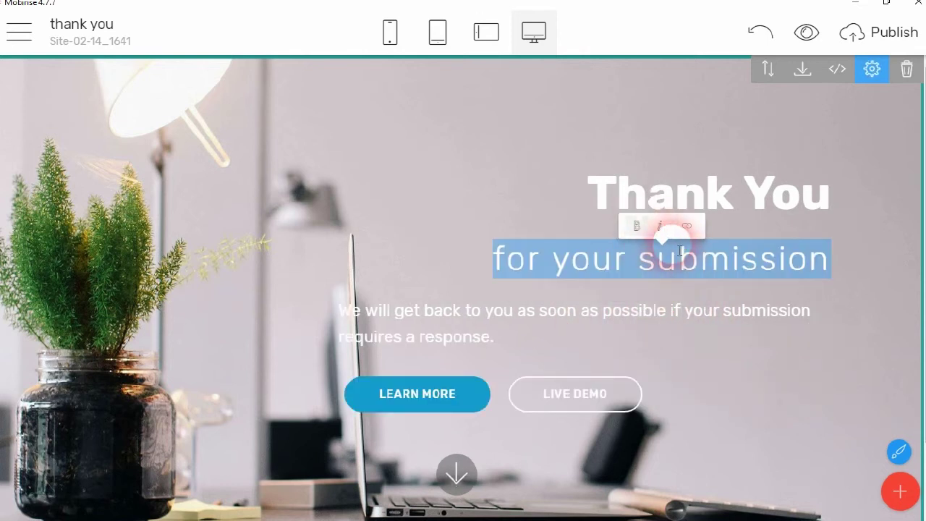
{"action": "left_click", "coordinate": [660, 253]}
{"action": "left_click", "coordinate": [652, 225]}
{"action": "left_click", "coordinate": [689, 187]}
{"action": "triple_click", "coordinate": [693, 189]}
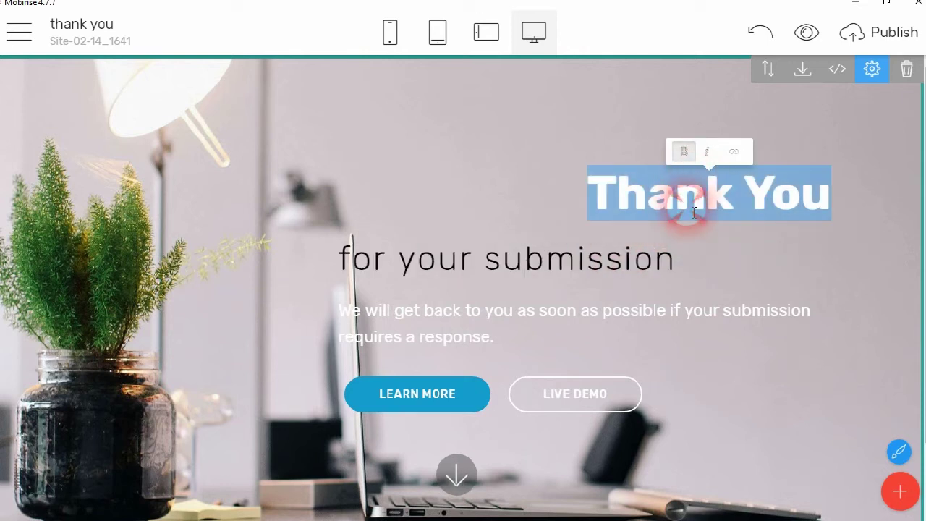
{"action": "left_click", "coordinate": [691, 193]}
{"action": "left_click", "coordinate": [641, 157]}
Turn off Show Buttons in the intro block's parameters to hide the Learn More and Live Demo buttons.
{"action": "right_click", "coordinate": [449, 400]}
{"action": "left_click", "coordinate": [873, 69]}
{"action": "left_click", "coordinate": [872, 69]}
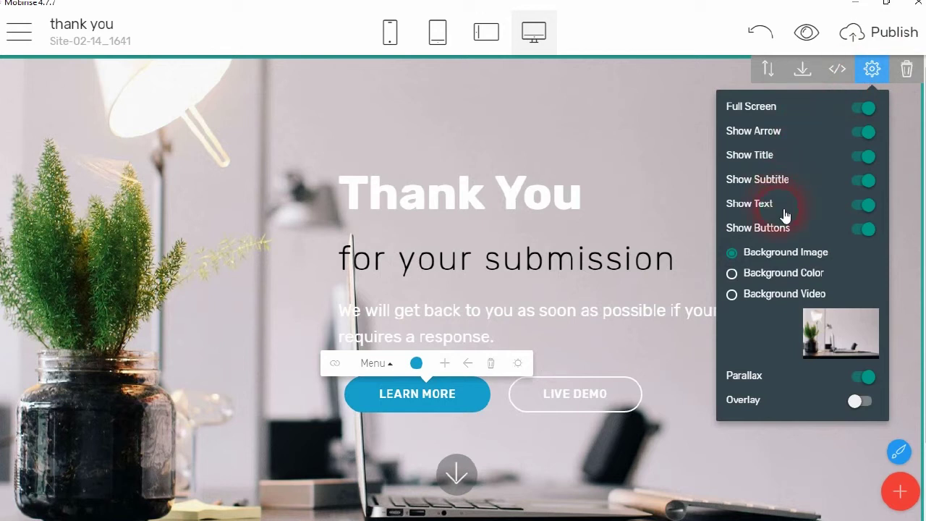
{"action": "left_click", "coordinate": [858, 229]}
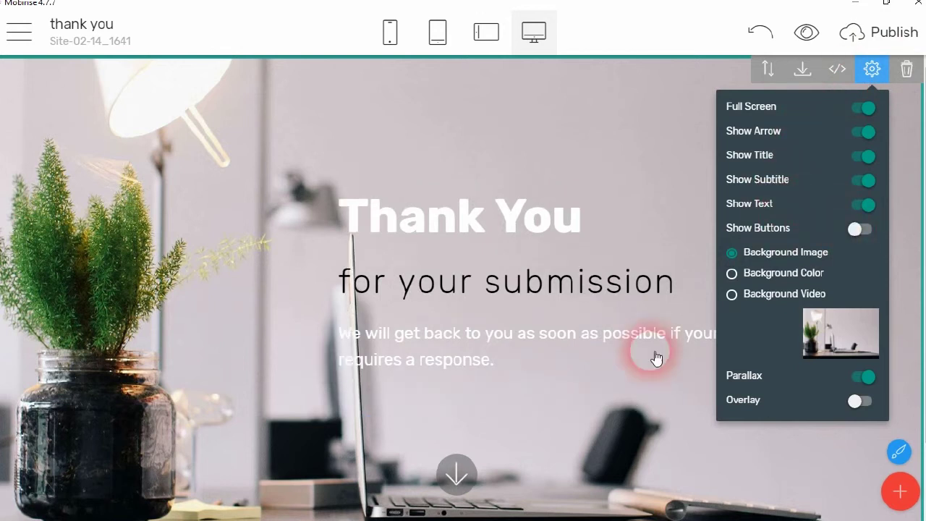
Change the colour of the paragraph below the subtitle to pinkish red.
{"action": "triple_click", "coordinate": [552, 350]}
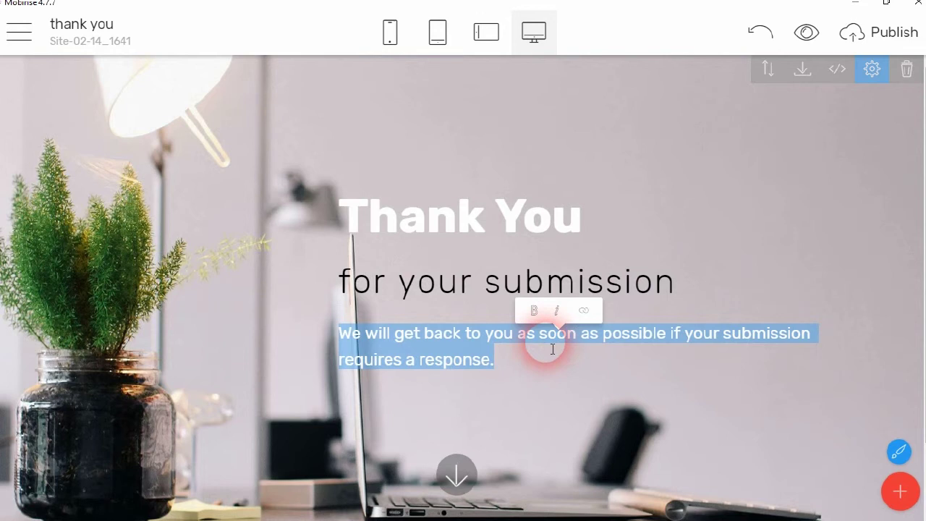
{"action": "left_click", "coordinate": [552, 342]}
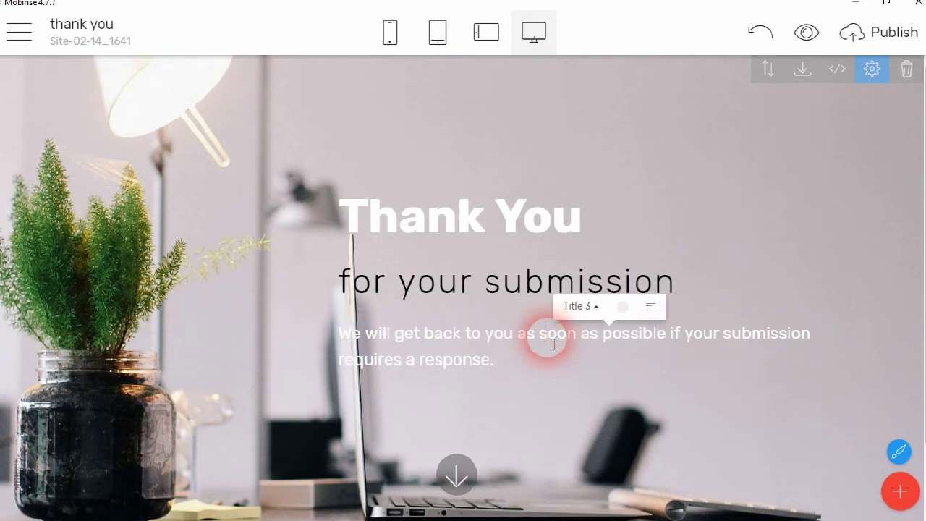
{"action": "left_click", "coordinate": [606, 314]}
{"action": "left_click", "coordinate": [623, 365]}
Change the colour of the Thank You title to pinkish red.
{"action": "triple_click", "coordinate": [567, 231]}
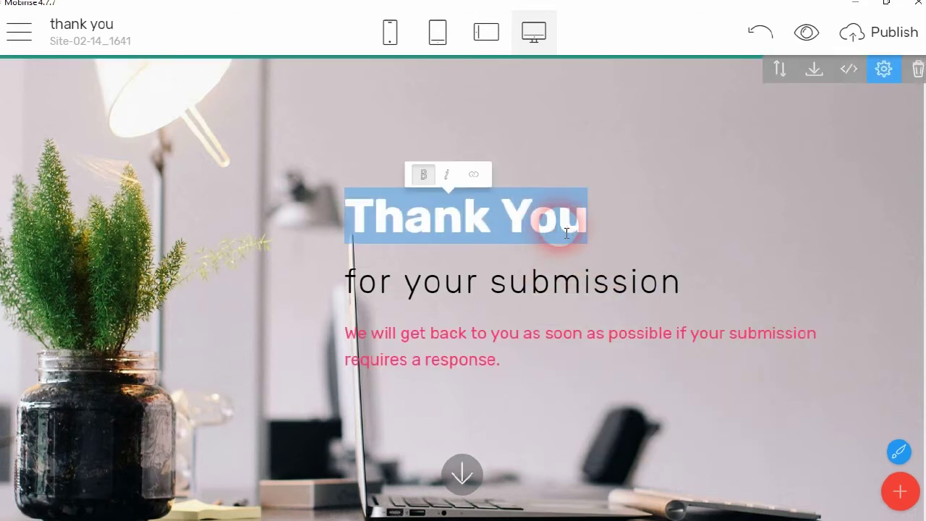
{"action": "left_click", "coordinate": [568, 231]}
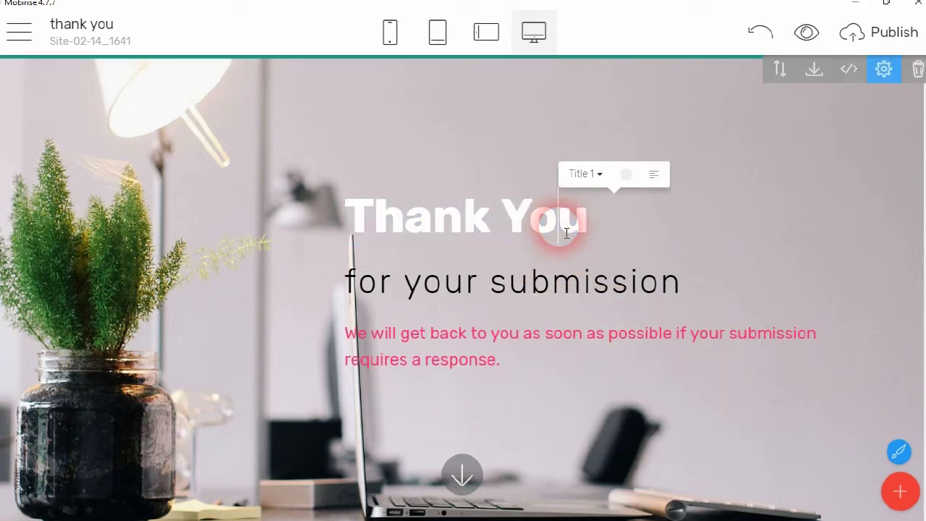
{"action": "left_click", "coordinate": [626, 181]}
{"action": "left_click", "coordinate": [646, 230]}
{"action": "left_click", "coordinate": [687, 116]}
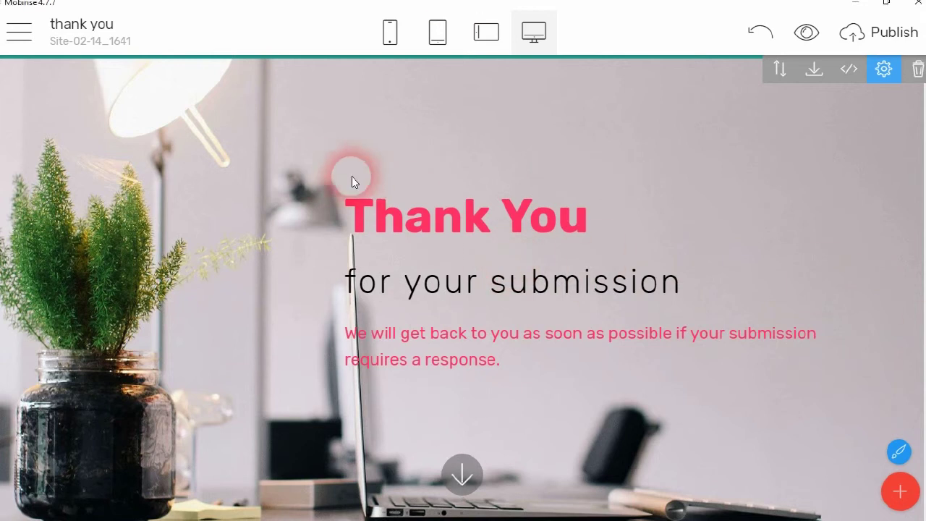
Publish the site to the local testpublish folder.
{"action": "left_click", "coordinate": [914, 36]}
{"action": "left_click", "coordinate": [348, 226]}
{"action": "left_click", "coordinate": [630, 280]}
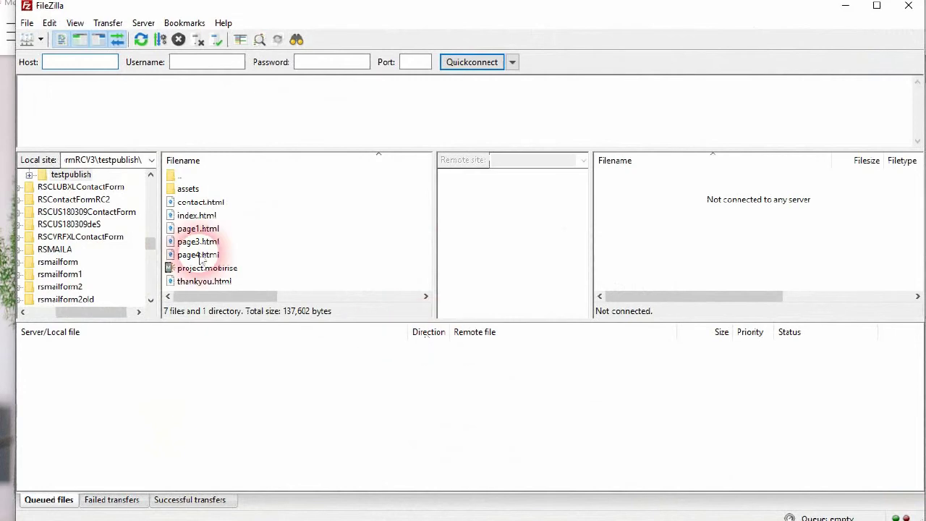
Switch to FileZilla, connect to the saved RichosoftHosting site and open the remote folder /public_html/contacttest4/5starv3.
{"action": "left_click", "coordinate": [29, 41]}
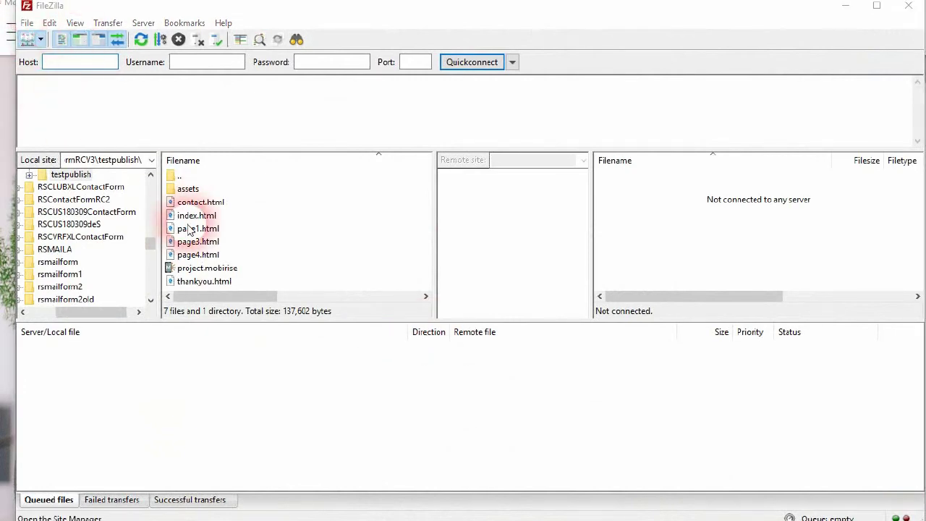
{"action": "left_click", "coordinate": [518, 421]}
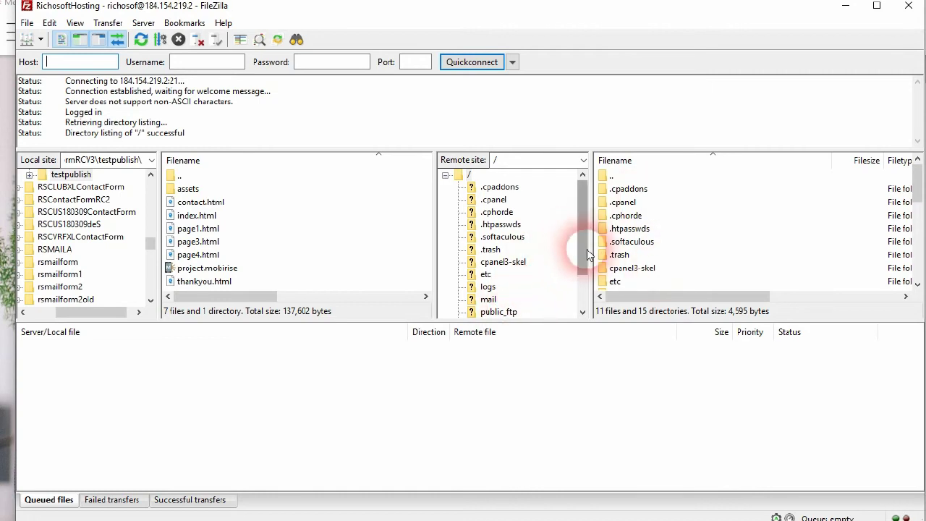
{"action": "left_click_drag", "start_coordinate": [587, 249], "coordinate": [583, 279]}
{"action": "left_click", "coordinate": [502, 274]}
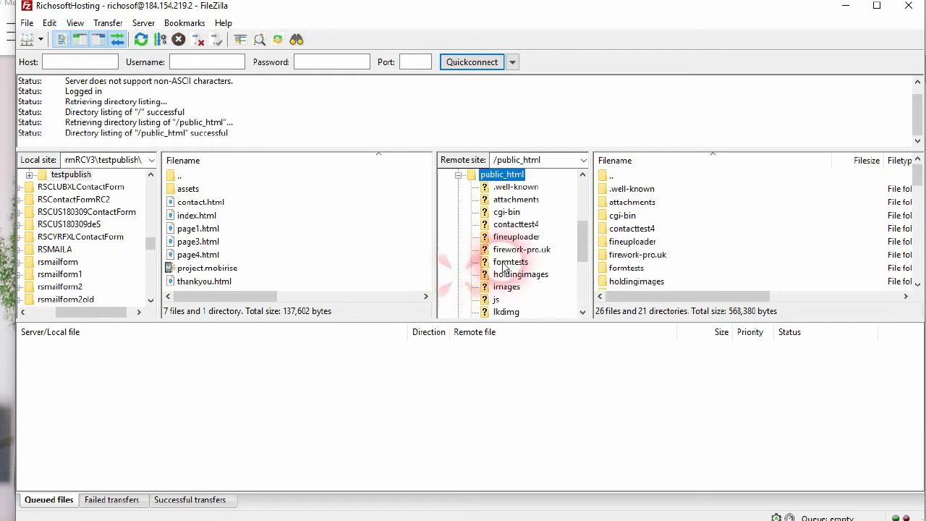
{"action": "left_click", "coordinate": [512, 225]}
{"action": "left_click", "coordinate": [474, 230]}
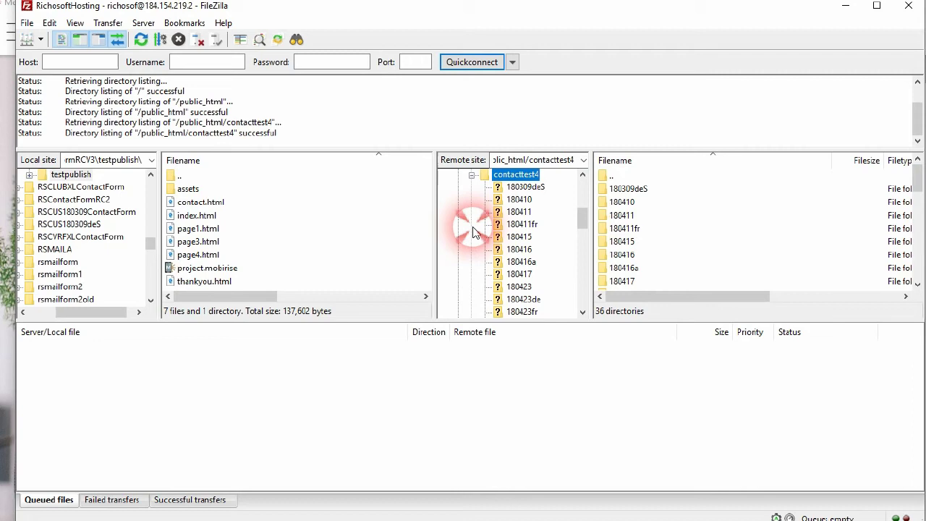
{"action": "left_click_drag", "start_coordinate": [585, 220], "coordinate": [577, 238]}
{"action": "left_click", "coordinate": [518, 211]}
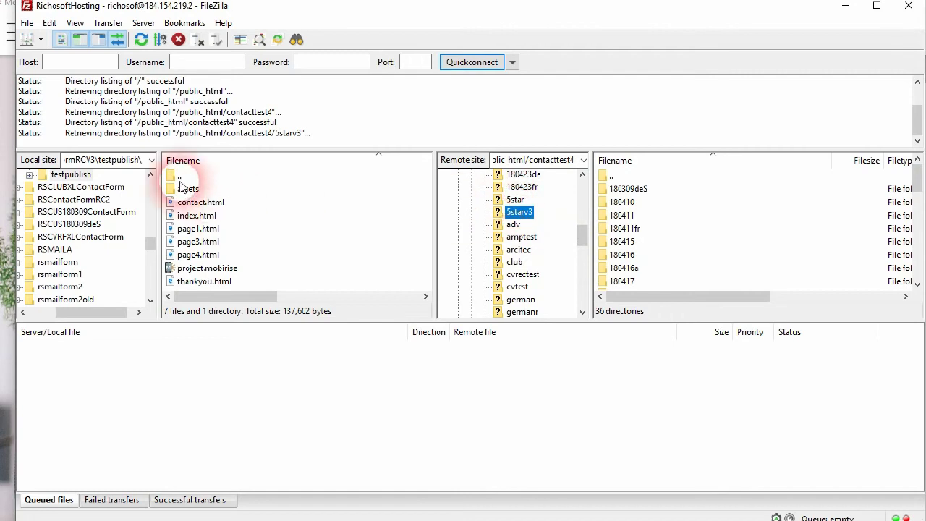
Open the local folder D:\rcv3test and upload its assets folder, index.html and thankyou.html to the remote 5starv3 folder.
{"action": "double_click", "coordinate": [181, 180]}
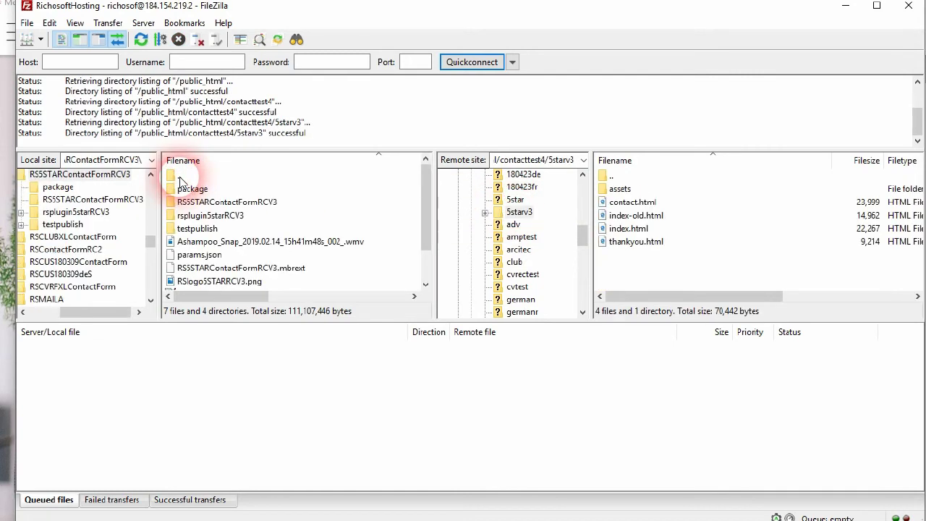
{"action": "double_click", "coordinate": [181, 177]}
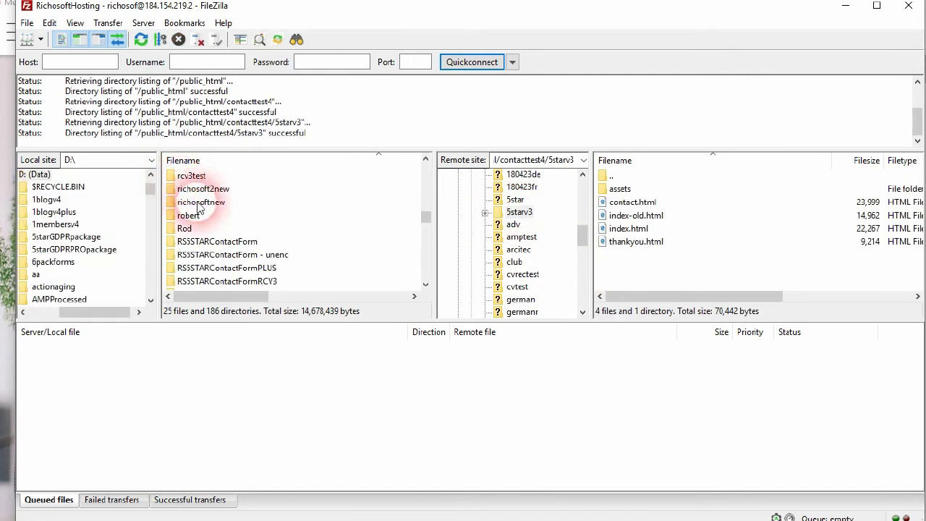
{"action": "double_click", "coordinate": [194, 179]}
{"action": "left_click", "coordinate": [192, 191]}
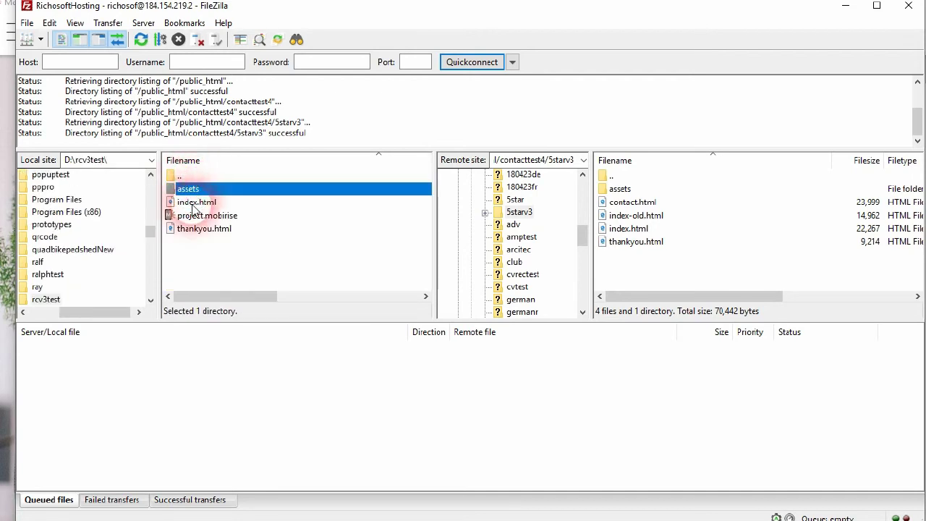
{"action": "left_click", "coordinate": [197, 230], "text": "shift"}
{"action": "left_click", "coordinate": [201, 215], "text": "ctrl"}
{"action": "left_click_drag", "start_coordinate": [202, 192], "coordinate": [711, 246]}
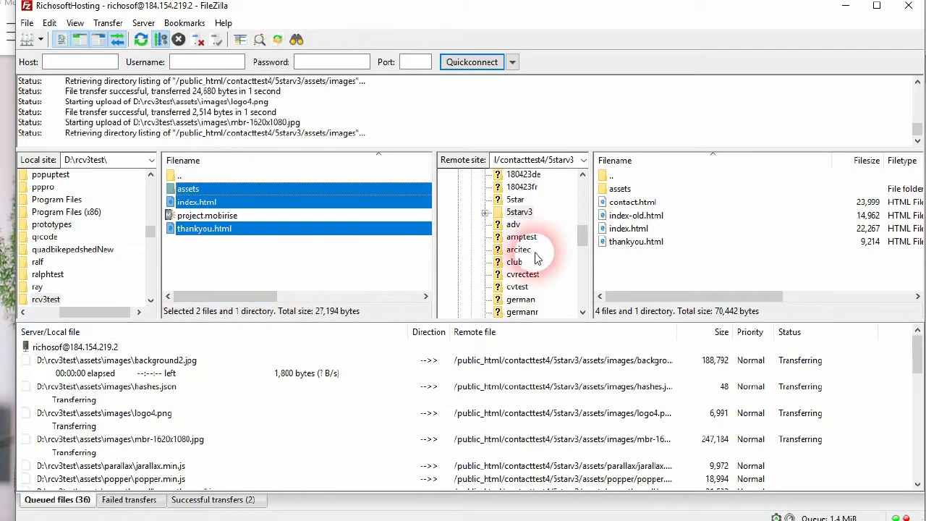
Browse the remote site to the folder assets/rsplugin5starRCV3/mail-res5starRCV3.
{"action": "left_click", "coordinate": [485, 214]}
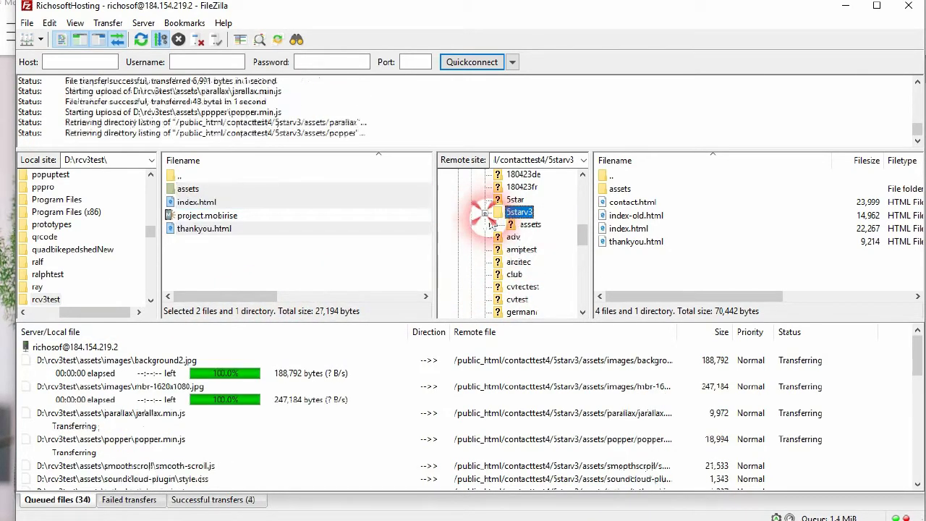
{"action": "left_click", "coordinate": [530, 224]}
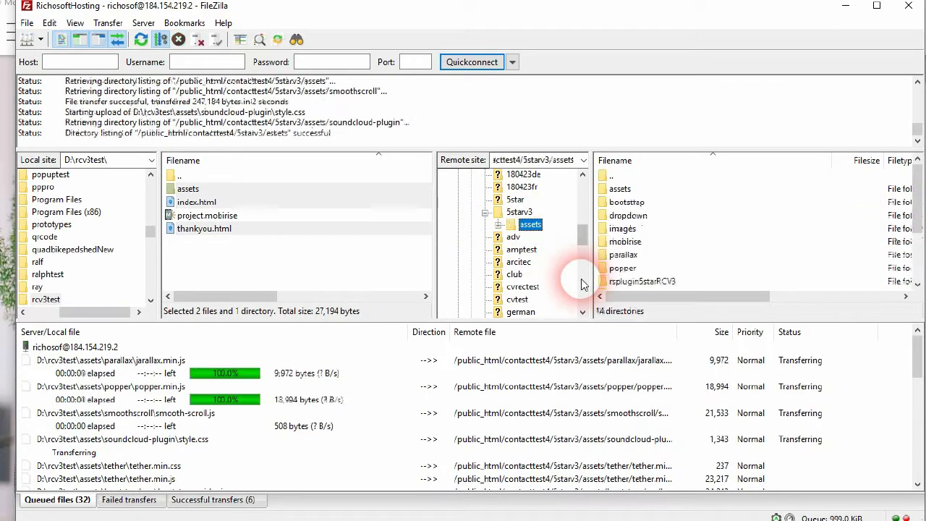
{"action": "left_click", "coordinate": [648, 283]}
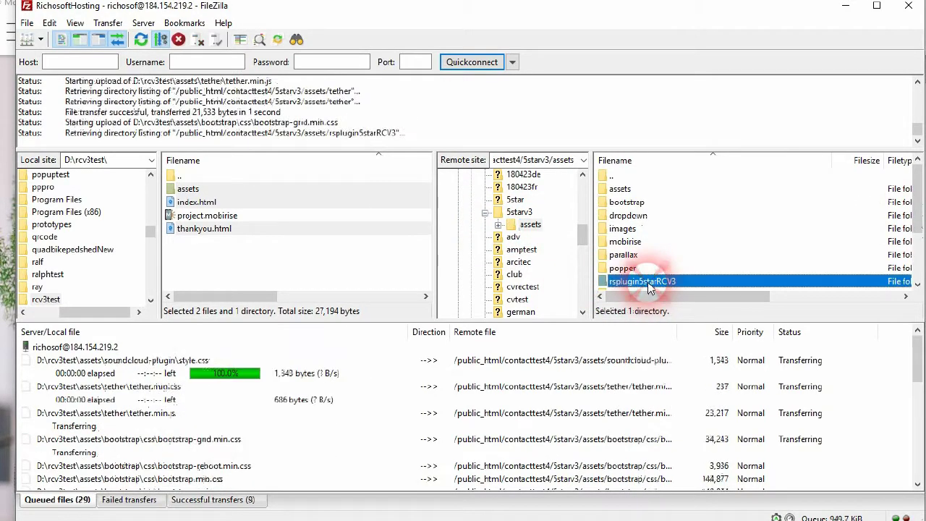
{"action": "double_click", "coordinate": [648, 282]}
{"action": "left_click", "coordinate": [634, 217]}
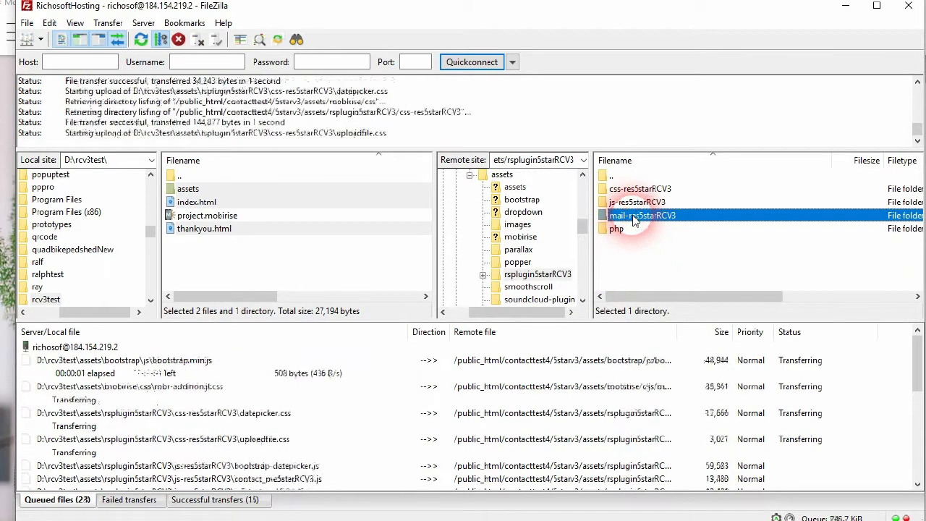
{"action": "double_click", "coordinate": [634, 215]}
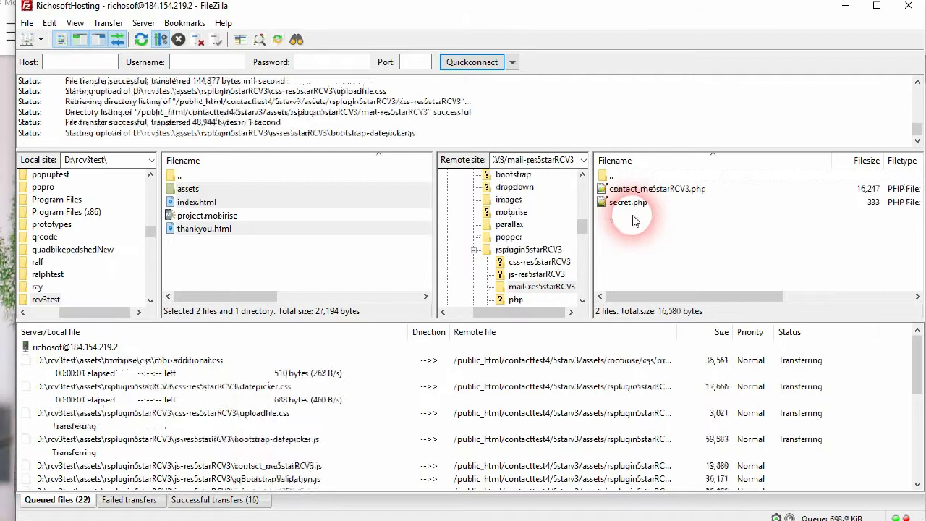
Open the remote secret.php for editing in Notepad++ and accept reloading the modified index.html.
{"action": "left_click", "coordinate": [632, 205]}
{"action": "right_click", "coordinate": [632, 206]}
{"action": "left_click", "coordinate": [660, 227]}
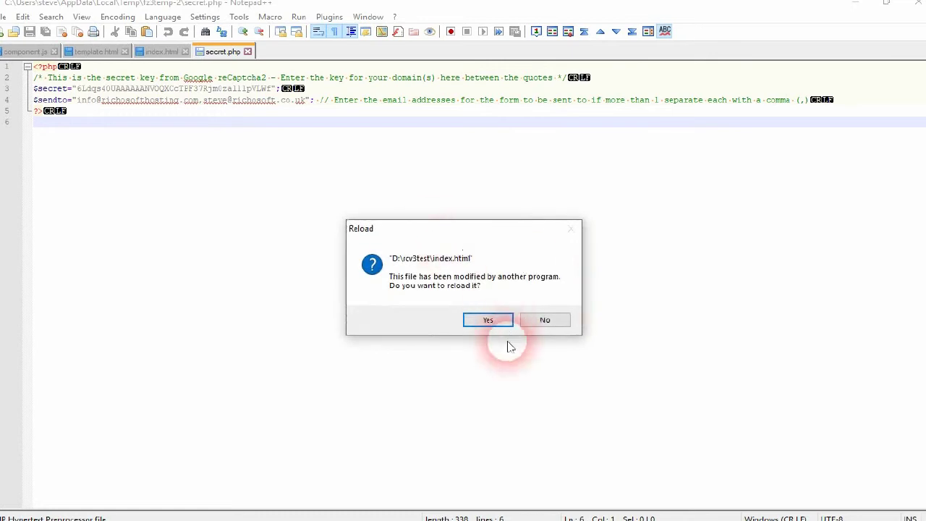
{"action": "left_click", "coordinate": [488, 320]}
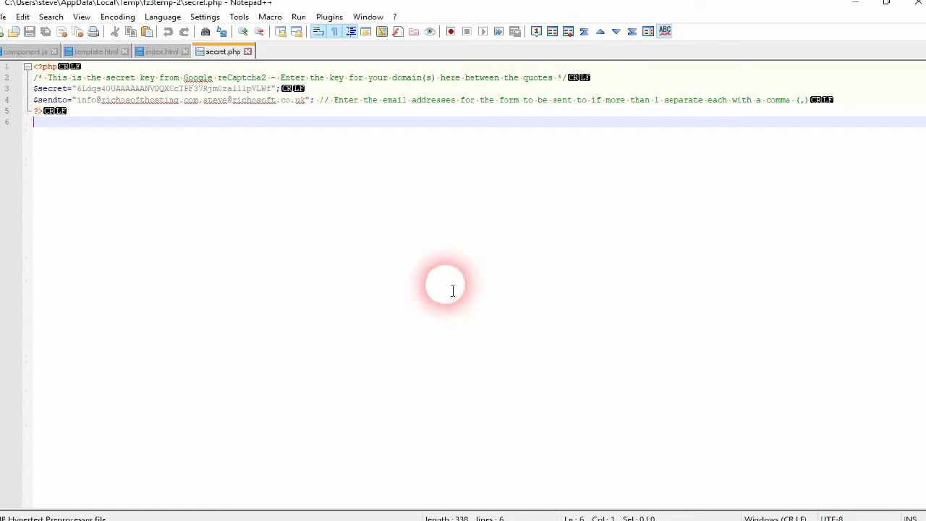
Examine the reCaptcha secret key and the recipient e-mail addresses in secret.php, closing the file and minimizing Notepad++ when done.
{"action": "left_click_drag", "start_coordinate": [78, 89], "coordinate": [278, 95]}
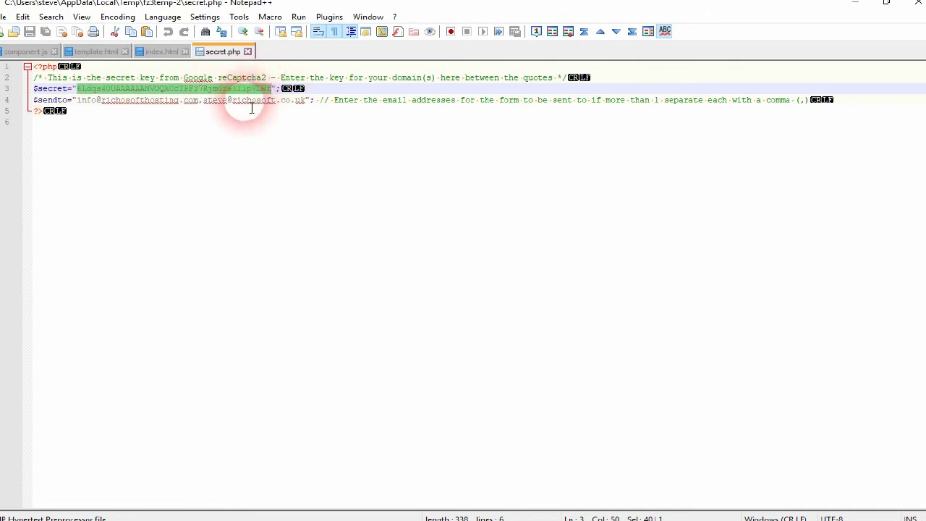
{"action": "left_click", "coordinate": [107, 120]}
{"action": "left_click_drag", "start_coordinate": [79, 101], "coordinate": [196, 108]}
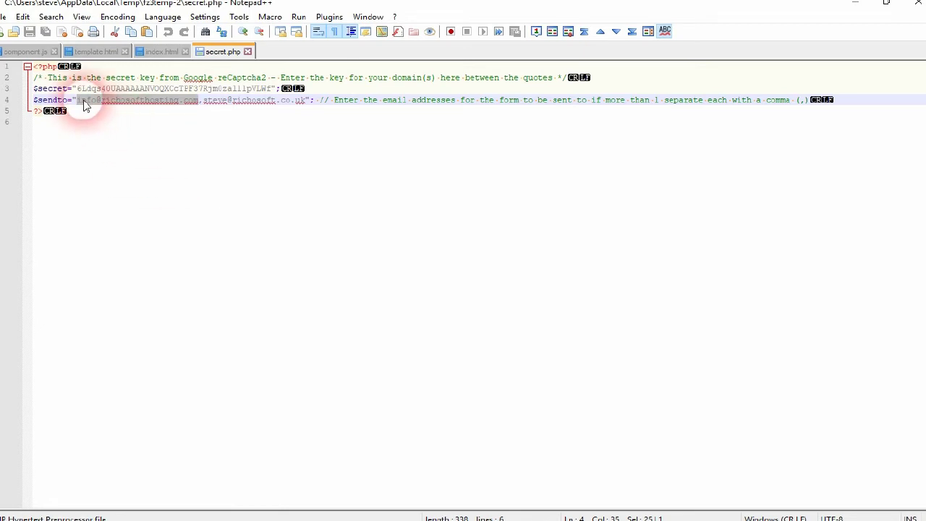
{"action": "left_click", "coordinate": [202, 104]}
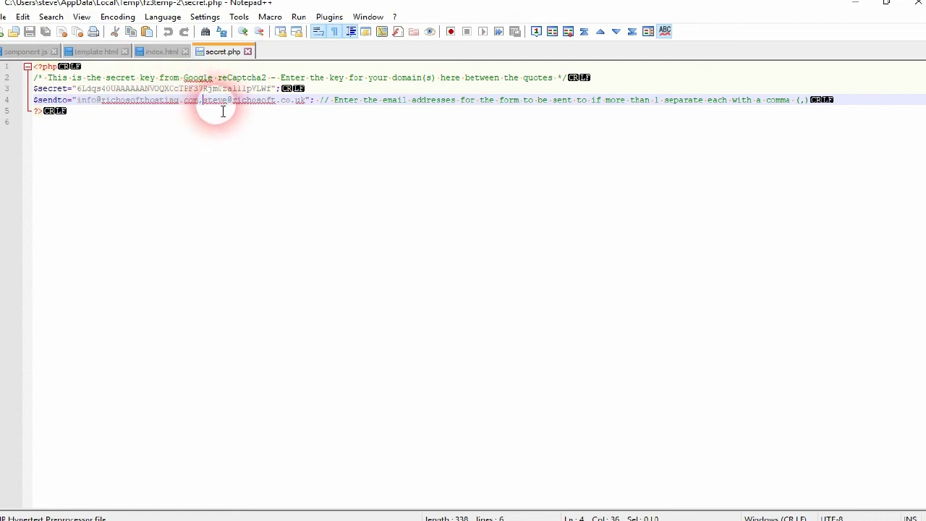
{"action": "left_click_drag", "start_coordinate": [204, 106], "coordinate": [307, 108]}
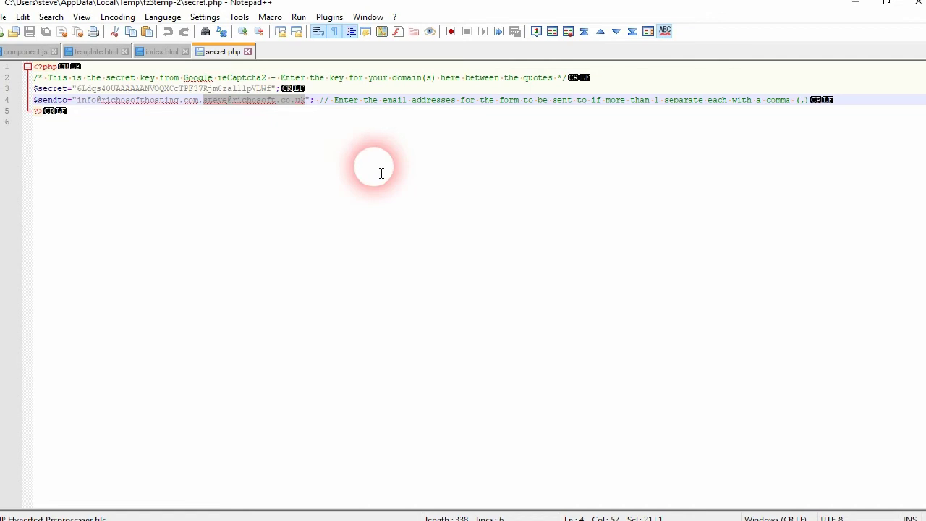
{"action": "left_click", "coordinate": [213, 124]}
{"action": "left_click", "coordinate": [107, 101]}
{"action": "left_click", "coordinate": [218, 101]}
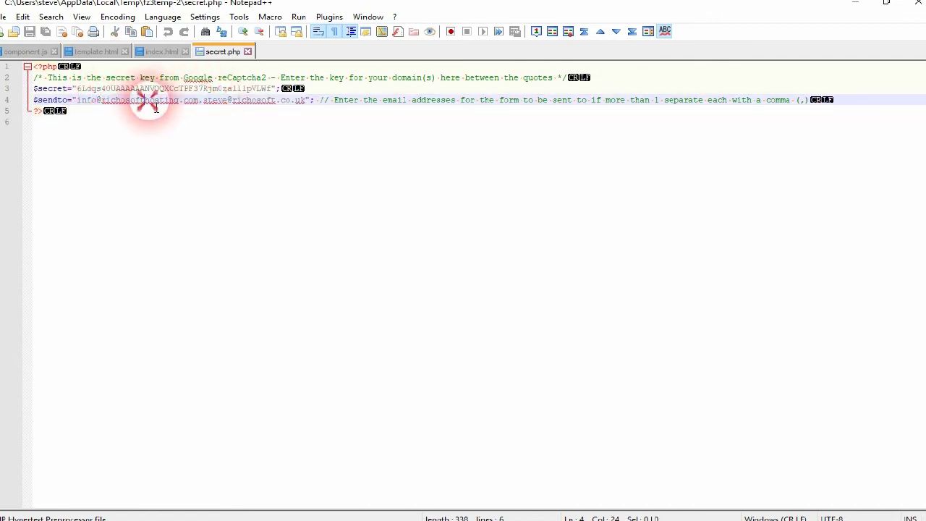
{"action": "left_click", "coordinate": [132, 139]}
{"action": "left_click", "coordinate": [107, 100]}
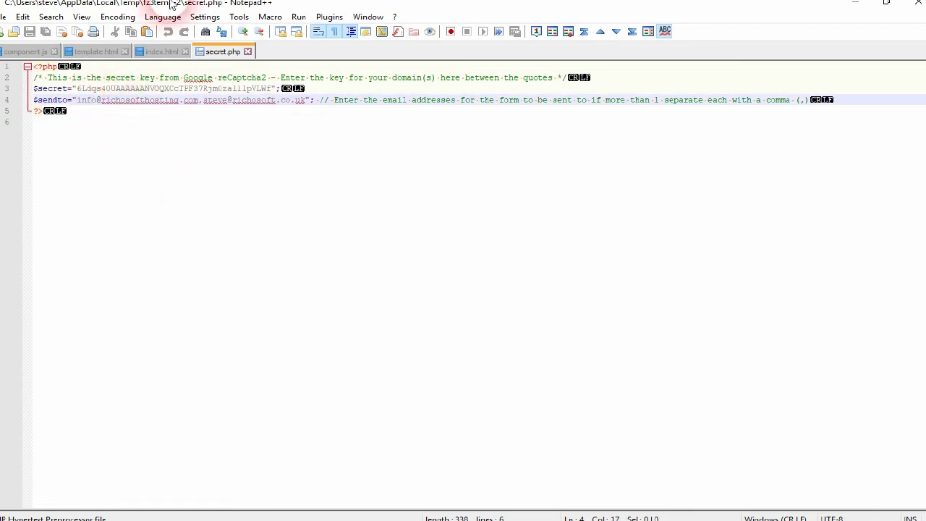
{"action": "left_click", "coordinate": [248, 52]}
{"action": "left_click", "coordinate": [853, 5]}
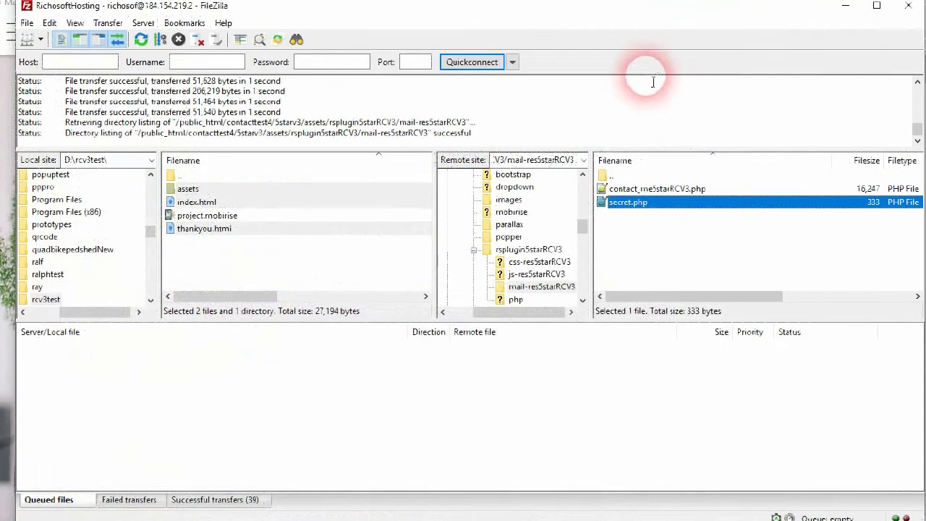
Minimize the open windows, switch to Firefox and open a new tab.
{"action": "left_click", "coordinate": [846, 5]}
{"action": "left_click", "coordinate": [855, 5]}
{"action": "left_click", "coordinate": [169, 25]}
{"action": "left_click", "coordinate": [119, 25]}
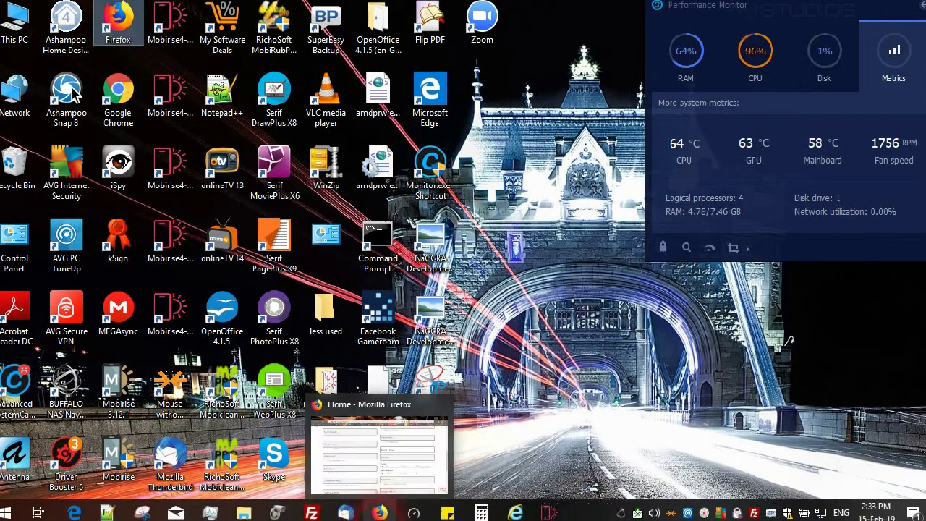
{"action": "left_click", "coordinate": [380, 514]}
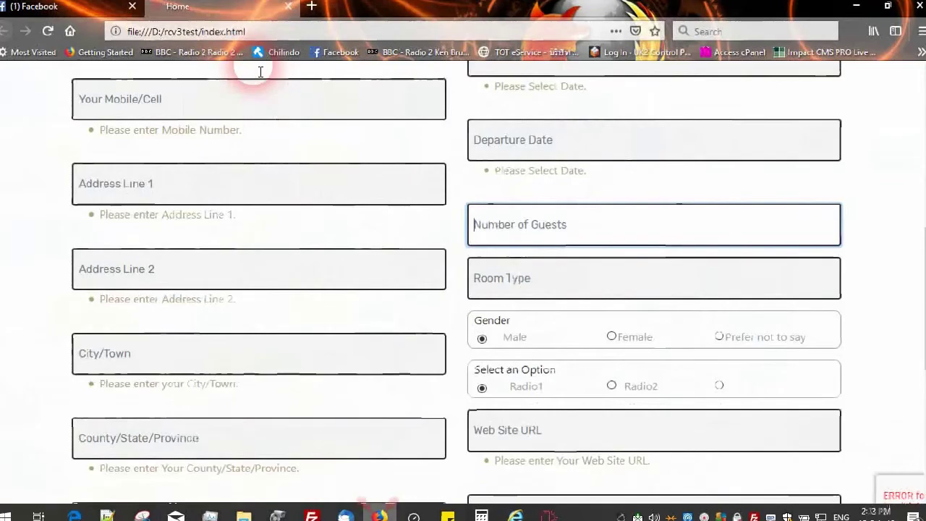
{"action": "left_click", "coordinate": [308, 7]}
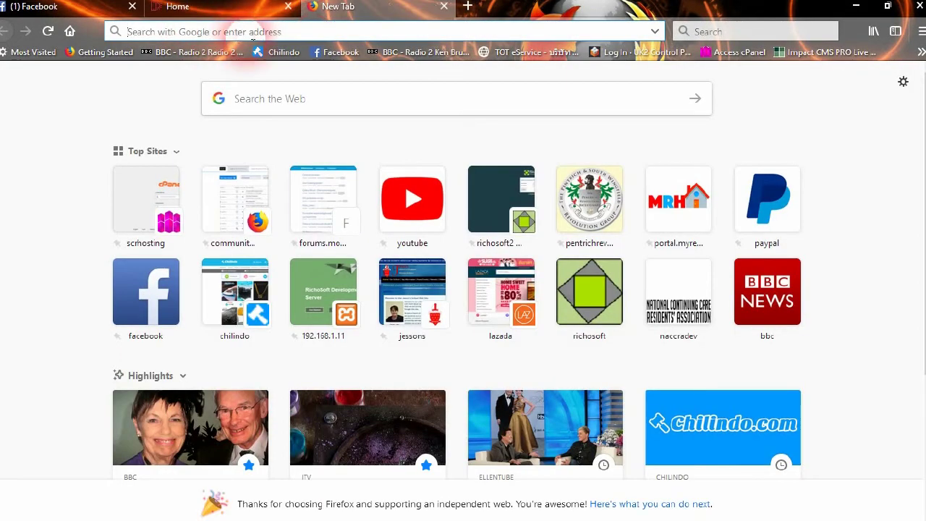
{"action": "type", "text": "r"}
{"action": "type", "text": "https:/"}
{"action": "type", "text": "/"}
{"action": "key", "text": "BackSpace"}
{"action": "key", "text": "BackSpace"}
{"action": "key", "text": "BackSpace"}
{"action": "key", "text": "BackSpace"}
{"action": "key", "text": "BackSpace"}
{"action": "key", "text": "BackSpace"}
{"action": "key", "text": "BackSpace"}
{"action": "key", "text": "BackSpace"}
{"action": "key", "text": "BackSpace"}
{"action": "type", "text": "https:/"}
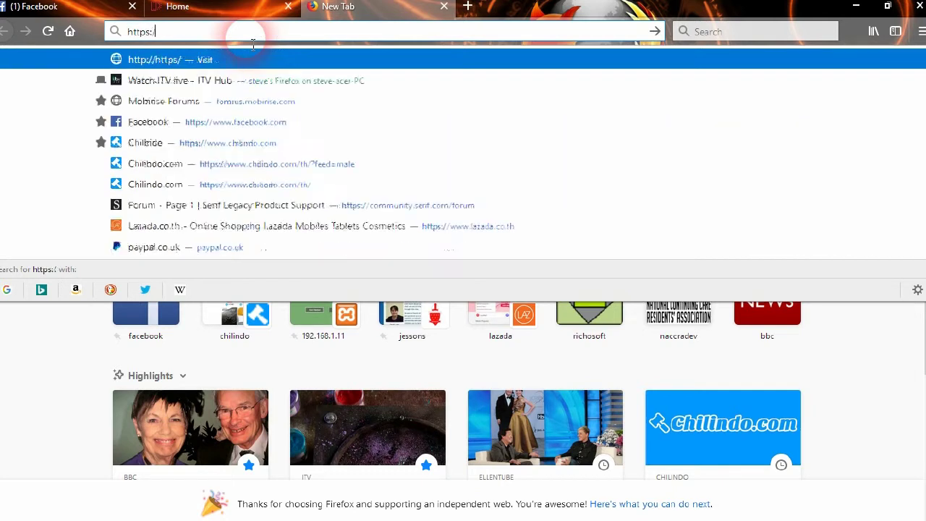
{"action": "type", "text": "/ri"}
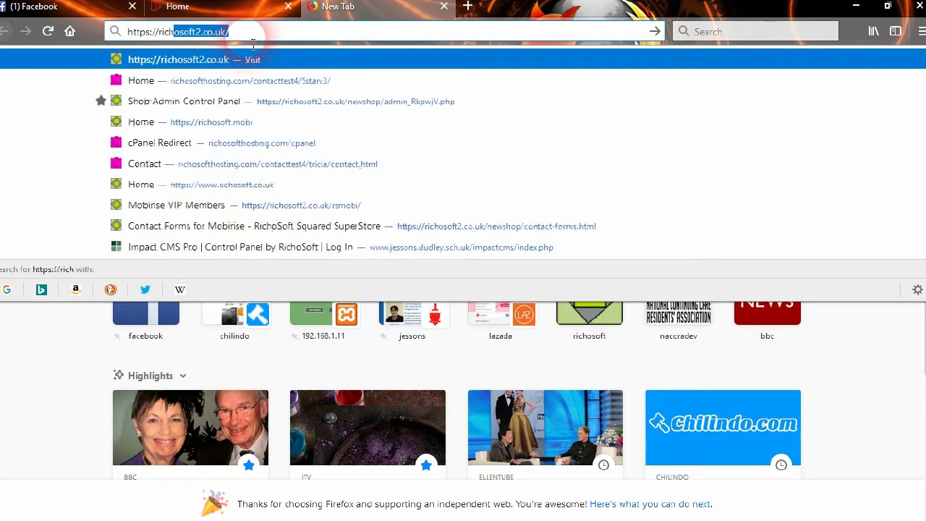
{"action": "type", "text": "chosofthosting"}
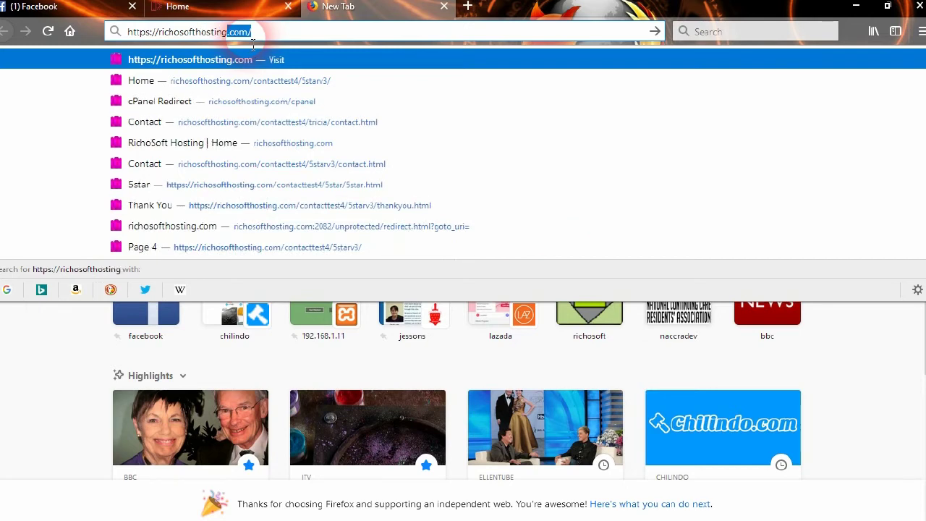
{"action": "left_click", "coordinate": [252, 36]}
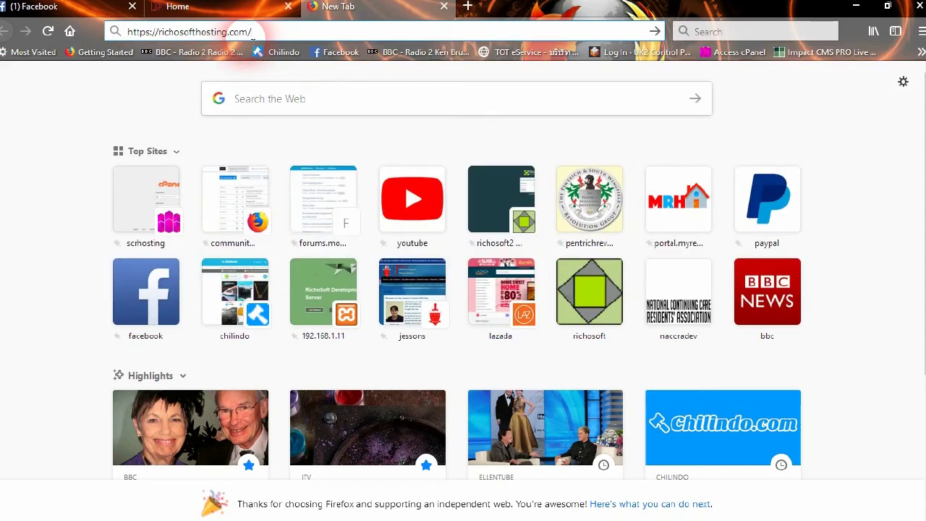
{"action": "type", "text": "contacttest4/5starv3/"}
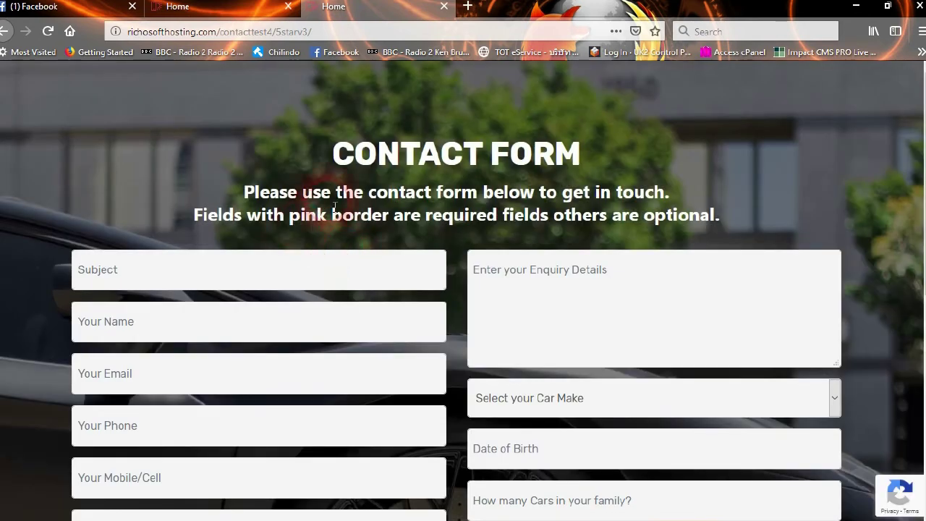
Look over the live contact form, including the car make options and the reCAPTCHA badge.
{"action": "scroll", "coordinate": [531, 221], "scroll_direction": "down", "scroll_amount": 4}
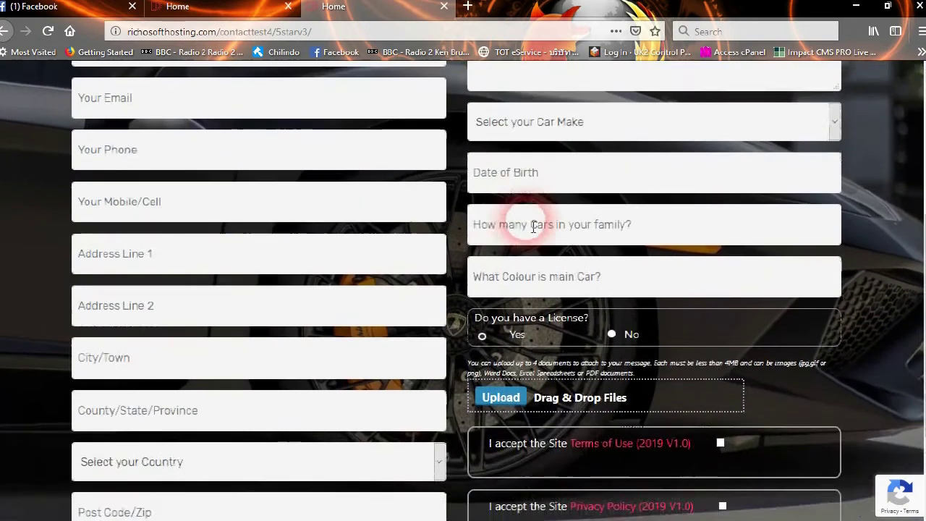
{"action": "left_click", "coordinate": [832, 118]}
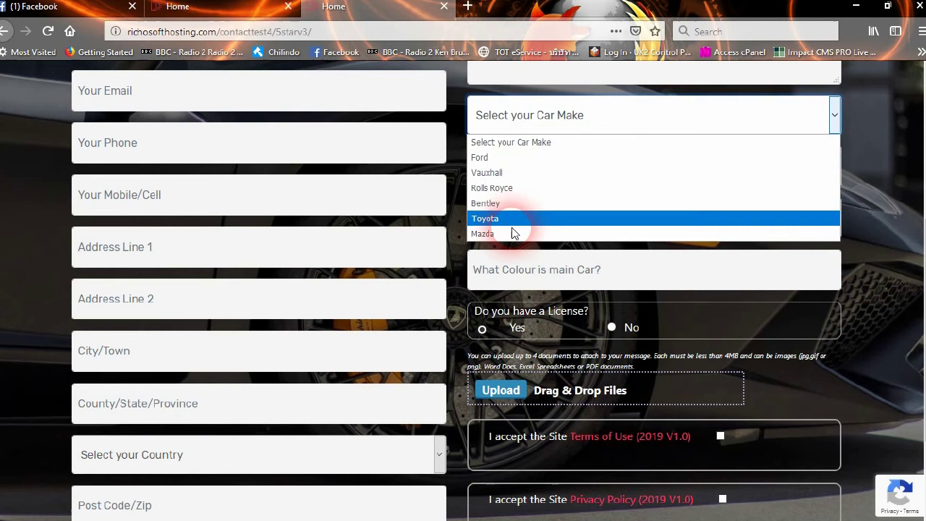
{"action": "left_click", "coordinate": [788, 116]}
{"action": "mouse_move", "coordinate": [898, 492]}
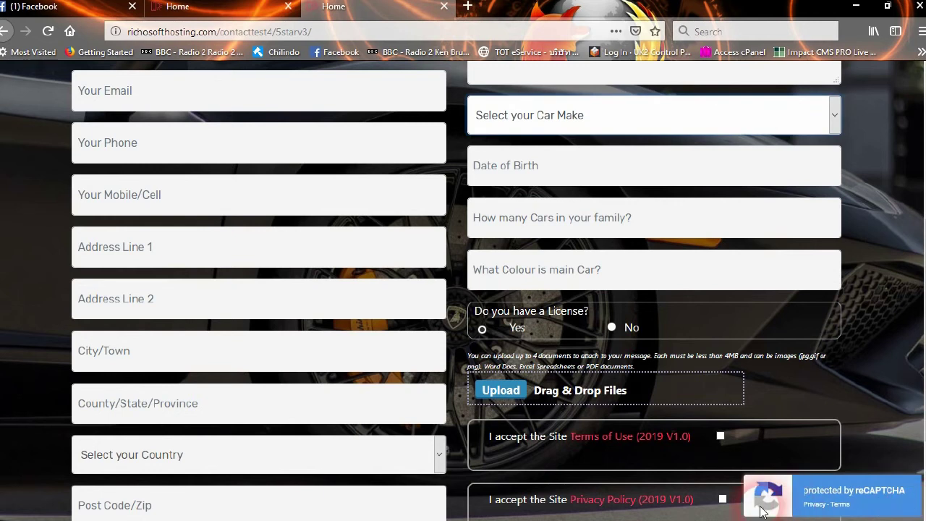
{"action": "scroll", "coordinate": [309, 164], "scroll_direction": "up", "scroll_amount": 4}
{"action": "left_click", "coordinate": [229, 151]}
{"action": "scroll", "coordinate": [217, 217], "scroll_direction": "down", "scroll_amount": 4}
{"action": "scroll", "coordinate": [192, 151], "scroll_direction": "up", "scroll_amount": 2}
Enter Test Mail as the subject of the contact form.
{"action": "left_click", "coordinate": [167, 130]}
{"action": "left_click", "coordinate": [155, 128]}
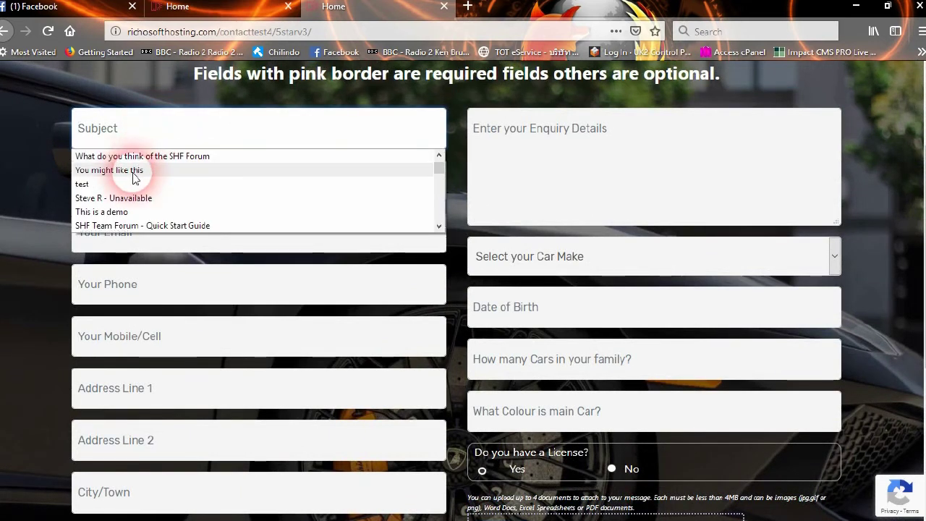
{"action": "left_click", "coordinate": [132, 130]}
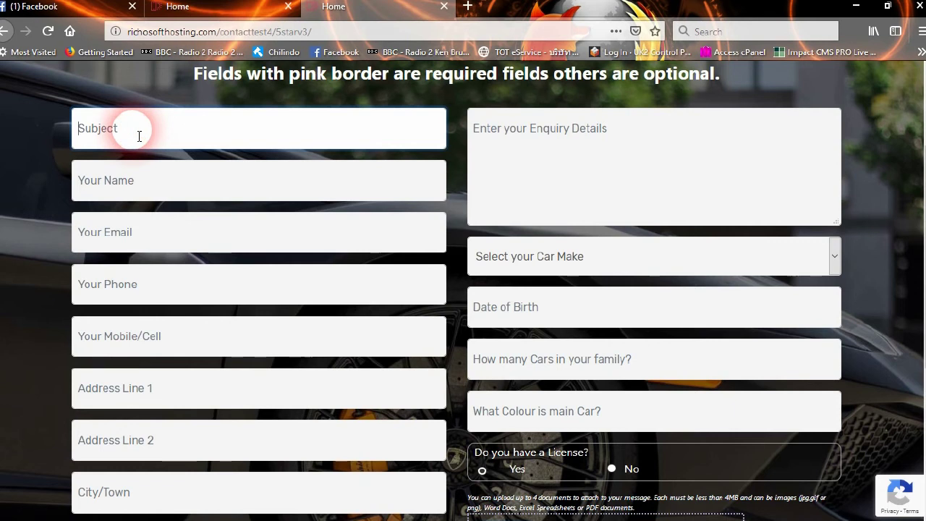
{"action": "type", "text": "Test"}
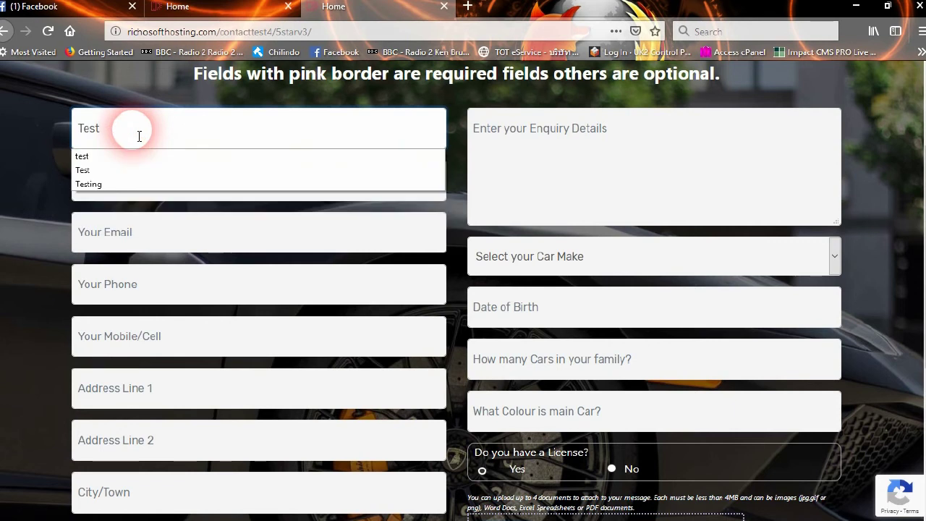
{"action": "type", "text": " Mail"}
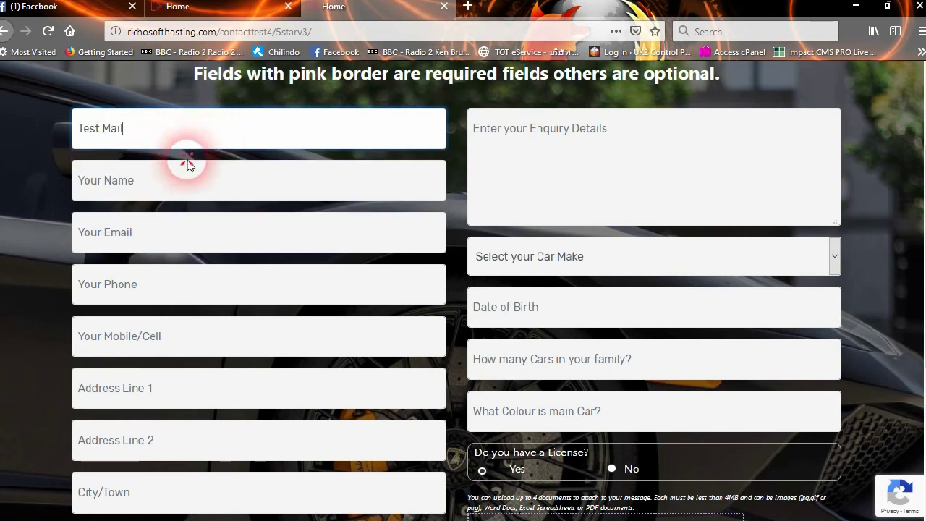
Fill in the sender's name, e-mail address and phone number on the contact form using the browser's saved entries.
{"action": "left_click", "coordinate": [174, 179]}
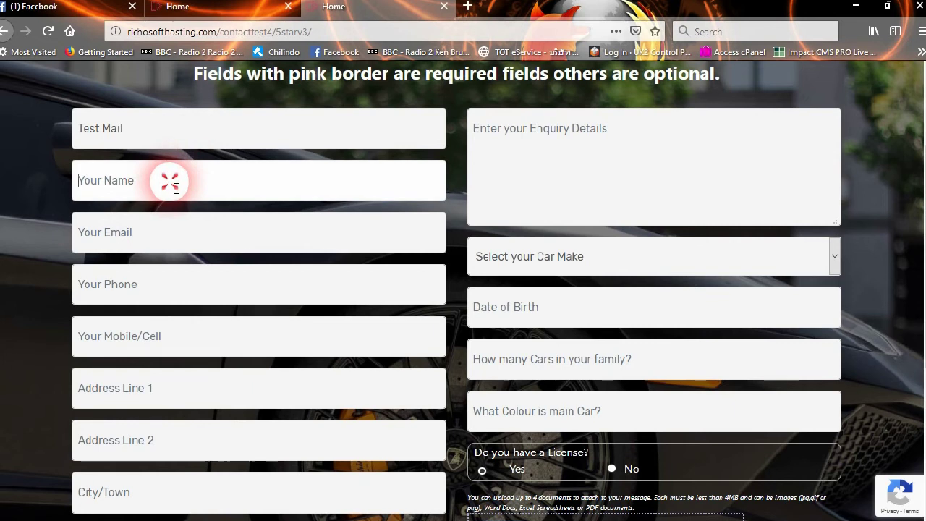
{"action": "left_click", "coordinate": [149, 243]}
{"action": "left_click", "coordinate": [145, 258]}
{"action": "left_click", "coordinate": [137, 295]}
{"action": "left_click", "coordinate": [128, 313]}
{"action": "scroll", "coordinate": [193, 263], "scroll_direction": "down", "scroll_amount": 3}
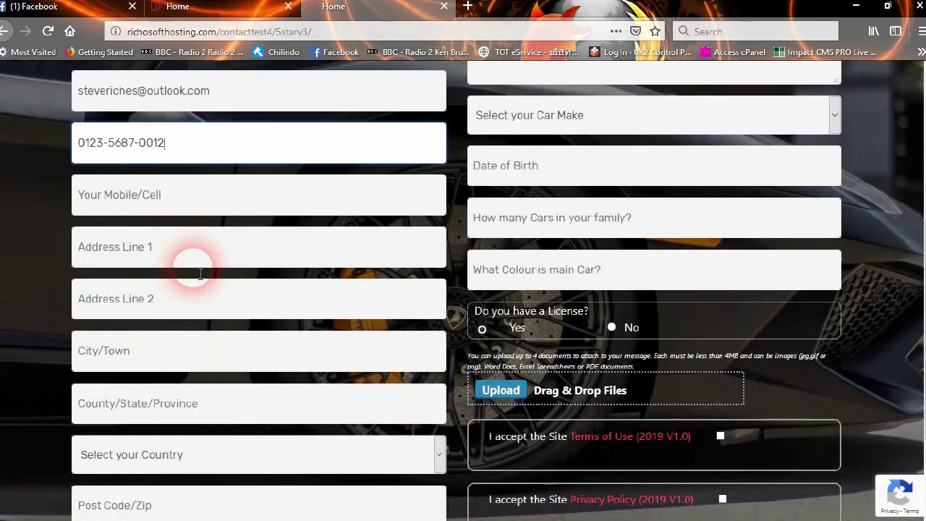
Fill in the mobile number and both address lines on the contact form using the browser's saved entries.
{"action": "scroll", "coordinate": [200, 274], "scroll_direction": "up", "scroll_amount": 2}
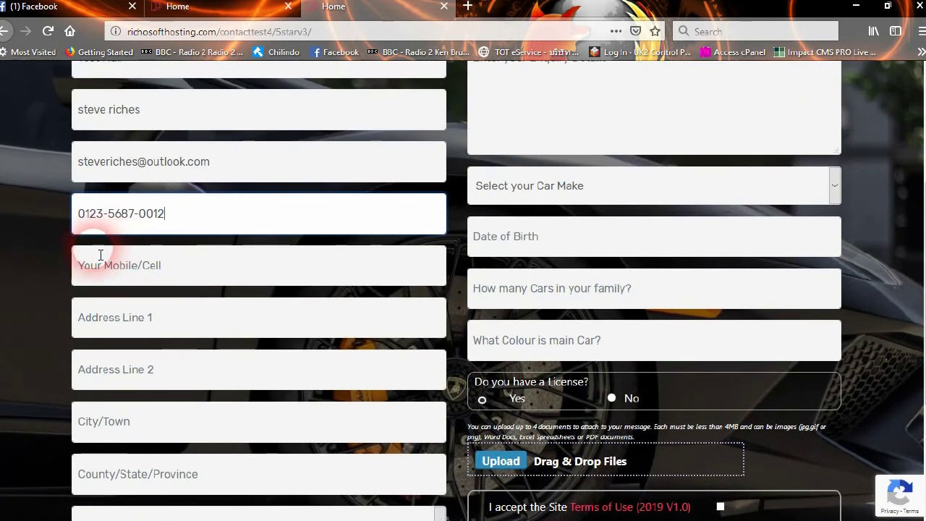
{"action": "left_click", "coordinate": [154, 265]}
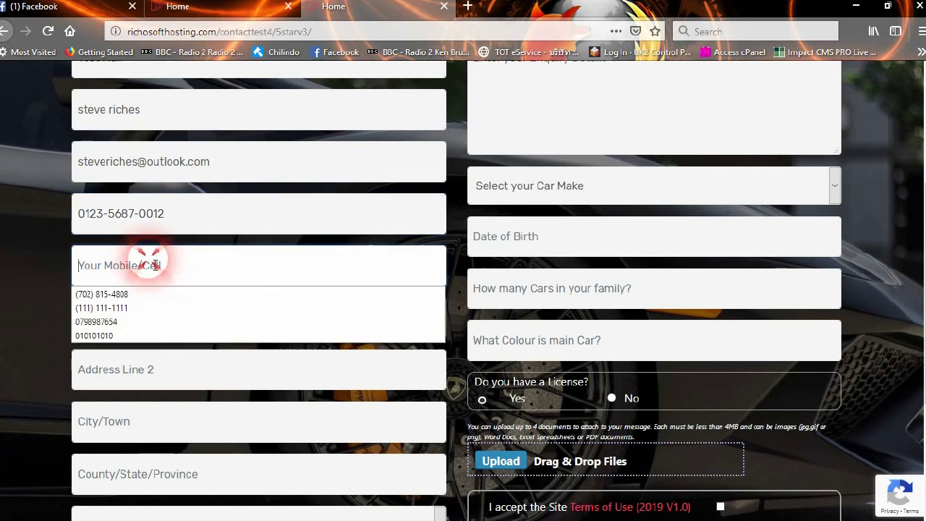
{"action": "left_click", "coordinate": [121, 334]}
{"action": "left_click", "coordinate": [167, 332]}
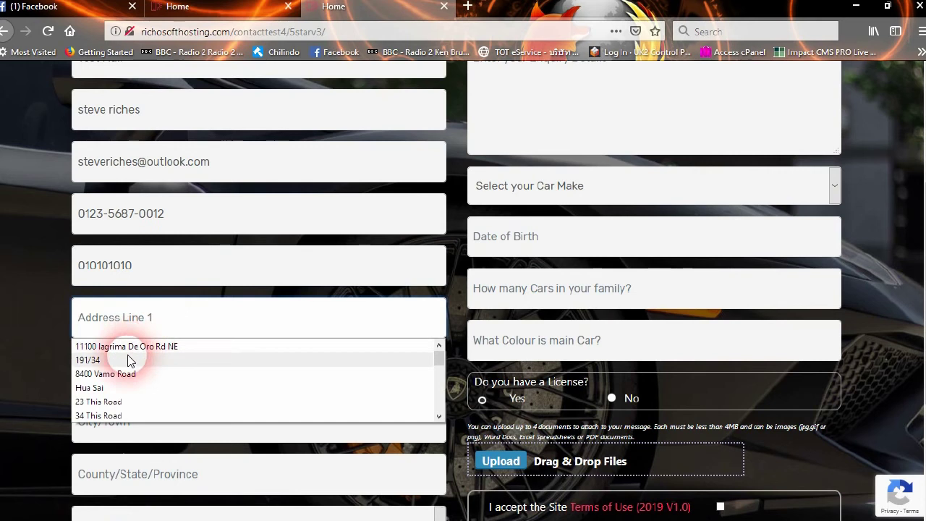
{"action": "left_click", "coordinate": [128, 348]}
{"action": "left_click", "coordinate": [134, 381]}
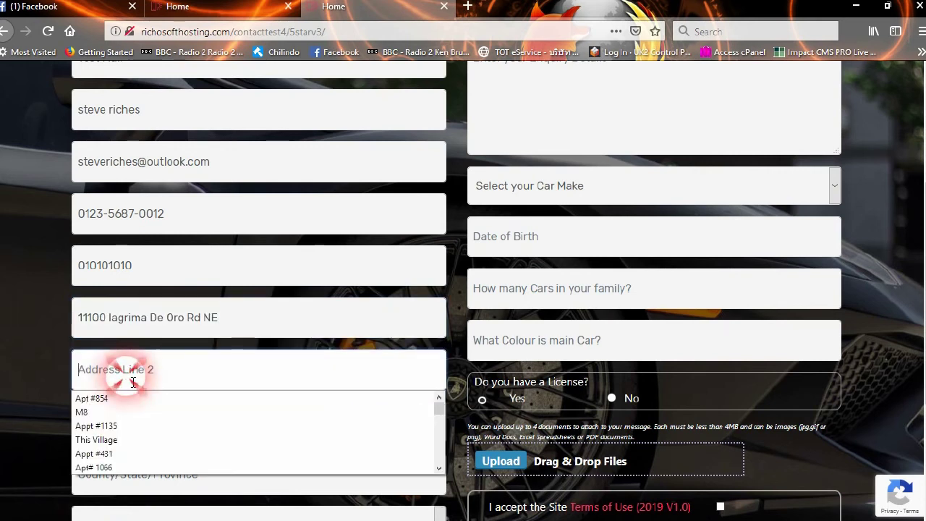
{"action": "left_click", "coordinate": [92, 398]}
Fill in the city and the state on the contact form using the browser's saved entries.
{"action": "scroll", "coordinate": [167, 304], "scroll_direction": "down", "scroll_amount": 2}
{"action": "left_click", "coordinate": [136, 239]}
{"action": "left_click", "coordinate": [132, 298]}
{"action": "left_click", "coordinate": [80, 306]}
{"action": "left_click", "coordinate": [83, 331]}
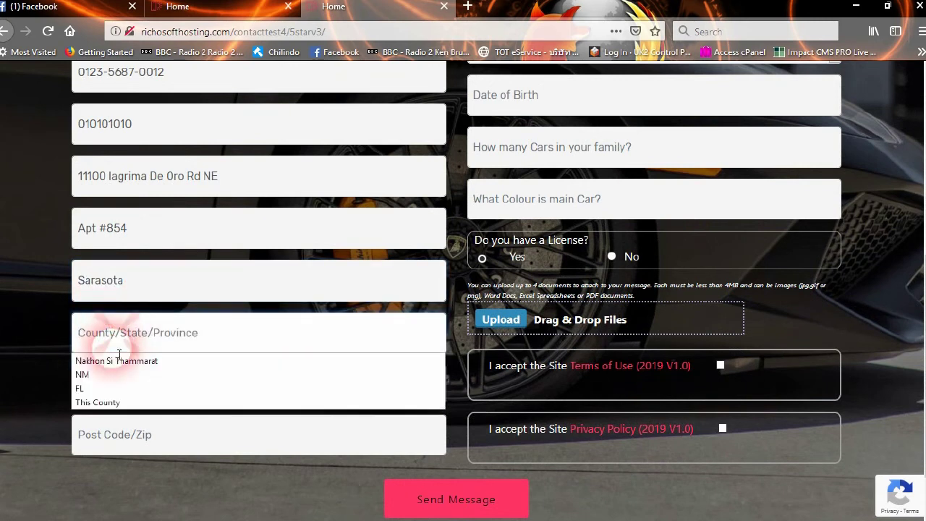
{"action": "left_click", "coordinate": [91, 389]}
Select USA as the country and fill in the post code on the contact form.
{"action": "left_click", "coordinate": [144, 391]}
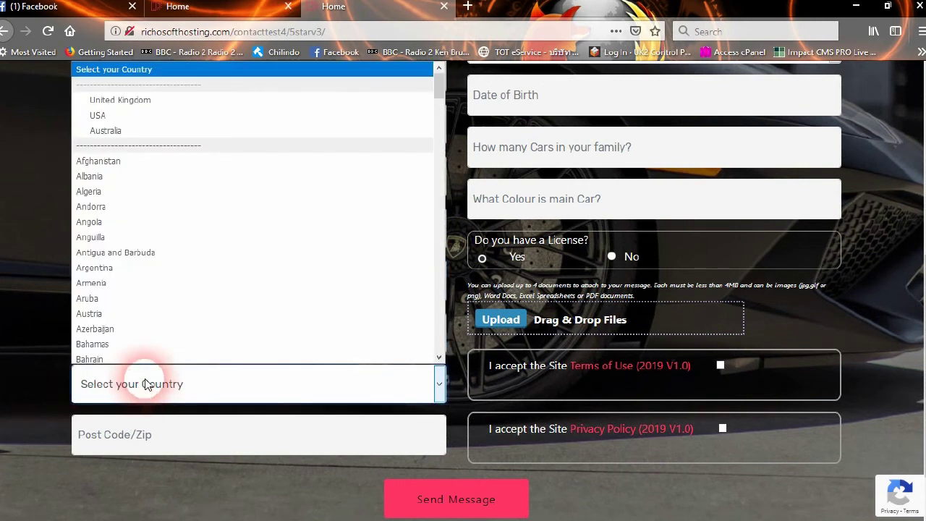
{"action": "left_click", "coordinate": [100, 117]}
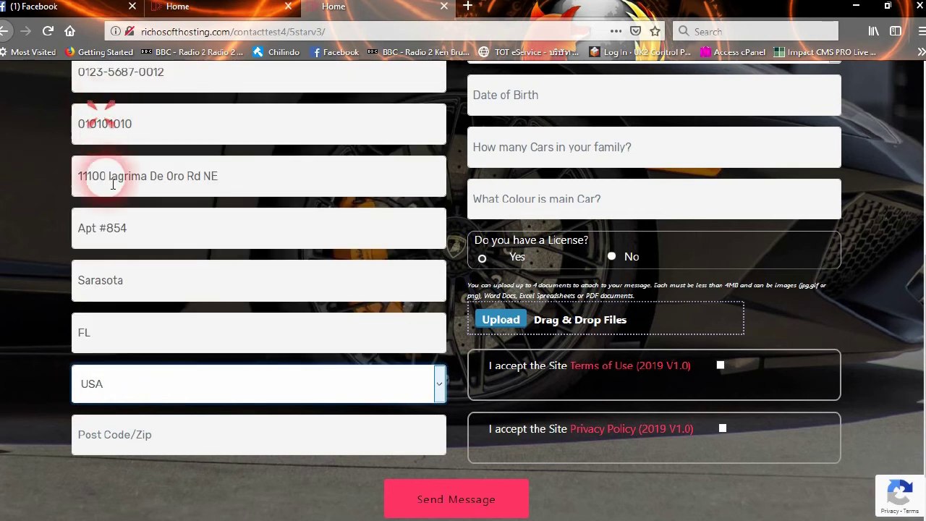
{"action": "left_click", "coordinate": [144, 433]}
{"action": "left_click", "coordinate": [149, 432]}
{"action": "left_click", "coordinate": [86, 337]}
Enter This is a test as the enquiry details and select Rolls Royce as the car make.
{"action": "scroll", "coordinate": [379, 302], "scroll_direction": "up", "scroll_amount": 5}
{"action": "scroll", "coordinate": [505, 252], "scroll_direction": "down", "scroll_amount": 4}
{"action": "scroll", "coordinate": [519, 202], "scroll_direction": "up", "scroll_amount": 2}
{"action": "left_click", "coordinate": [532, 157]}
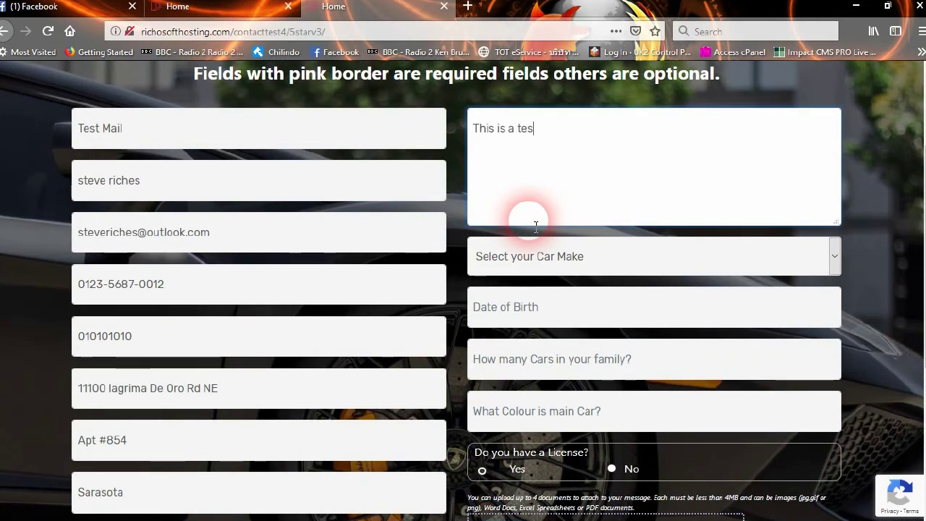
{"action": "left_click", "coordinate": [604, 263]}
{"action": "left_click", "coordinate": [504, 332]}
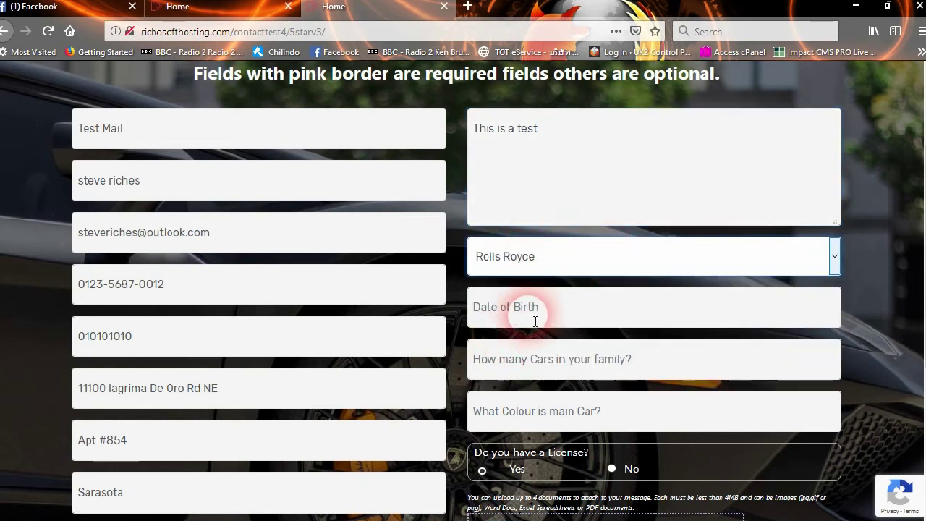
Choose the sender's date of birth in the form's date picker by year, month and day.
{"action": "left_click", "coordinate": [535, 321]}
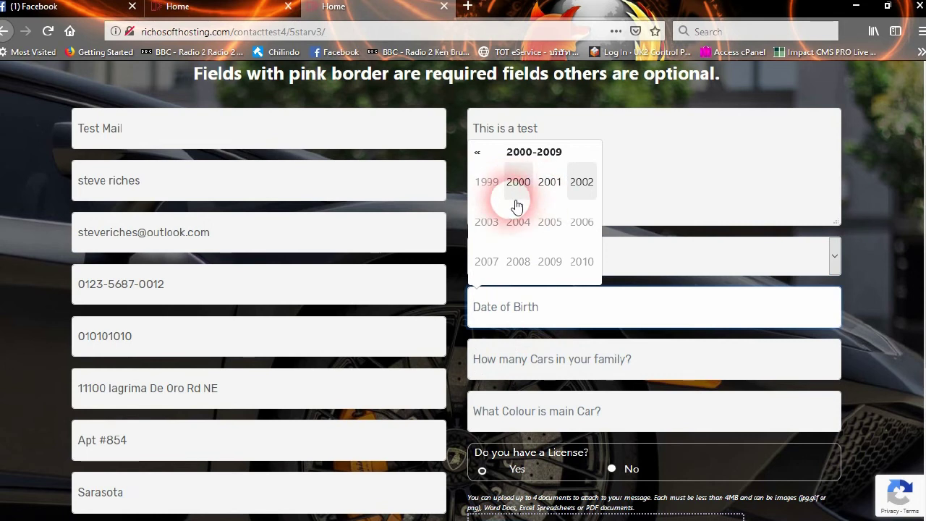
{"action": "left_click", "coordinate": [478, 154]}
{"action": "left_click", "coordinate": [478, 154]}
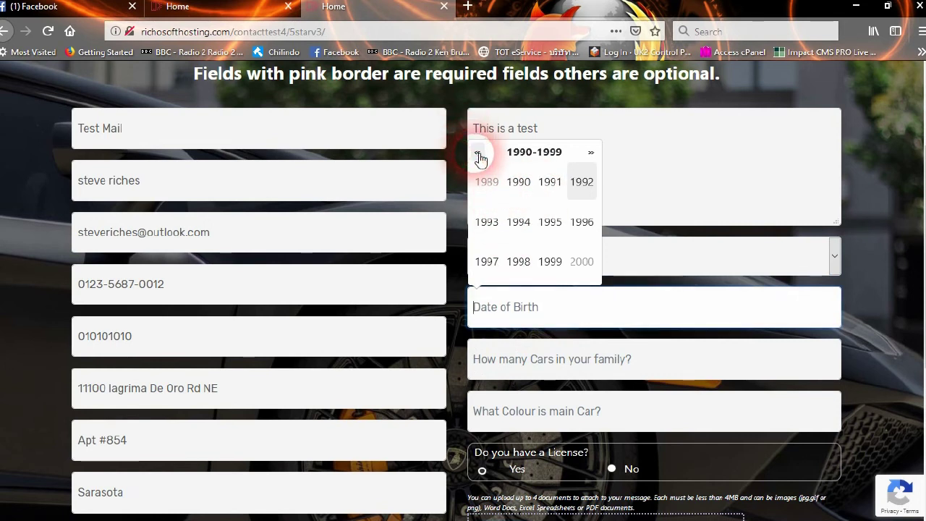
{"action": "left_click", "coordinate": [478, 153]}
{"action": "left_click", "coordinate": [479, 154]}
{"action": "left_click", "coordinate": [479, 153]}
{"action": "left_click", "coordinate": [479, 153]}
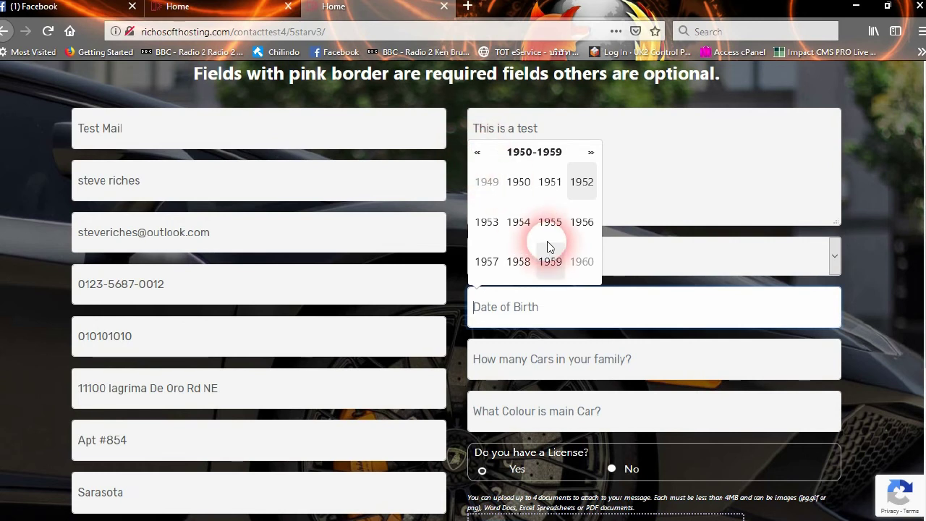
{"action": "left_click", "coordinate": [580, 226]}
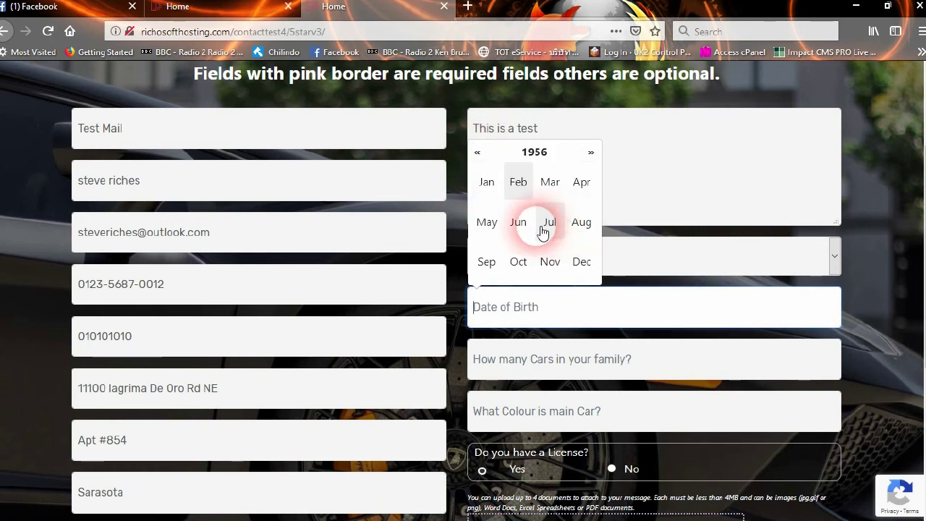
{"action": "left_click", "coordinate": [526, 225]}
{"action": "left_click", "coordinate": [514, 238]}
Enter 3 cars in the family and Blue as the main car's colour, and answer Yes to the license question.
{"action": "scroll", "coordinate": [657, 343], "scroll_direction": "down", "scroll_amount": 2}
{"action": "left_click", "coordinate": [526, 302]}
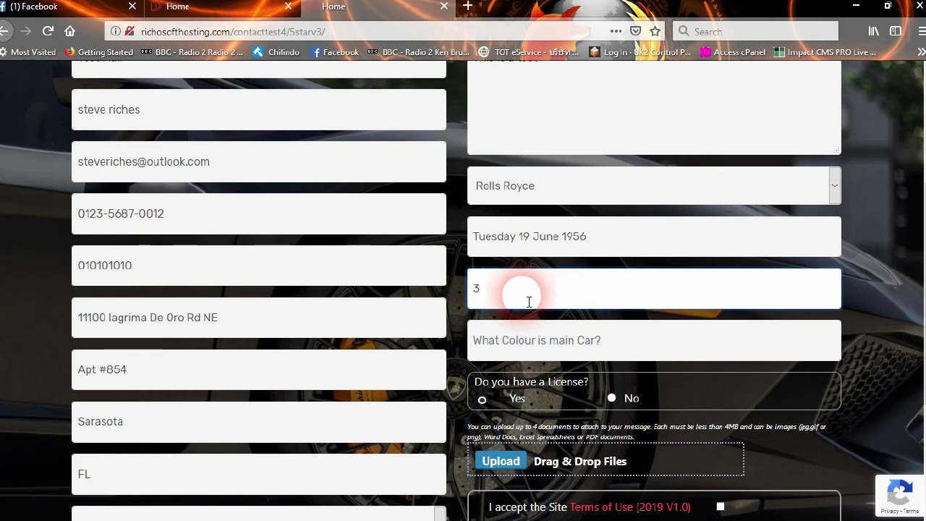
{"action": "left_click", "coordinate": [564, 349]}
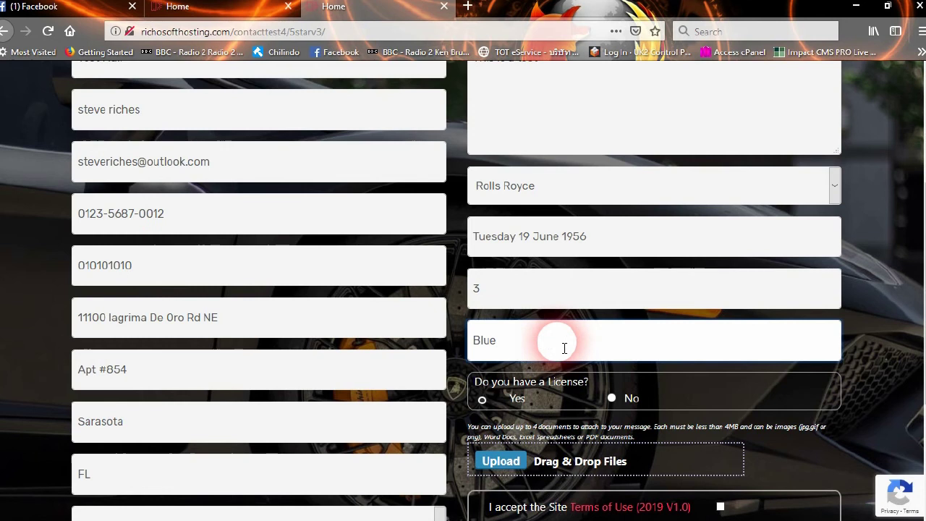
{"action": "scroll", "coordinate": [655, 364], "scroll_direction": "down", "scroll_amount": 6}
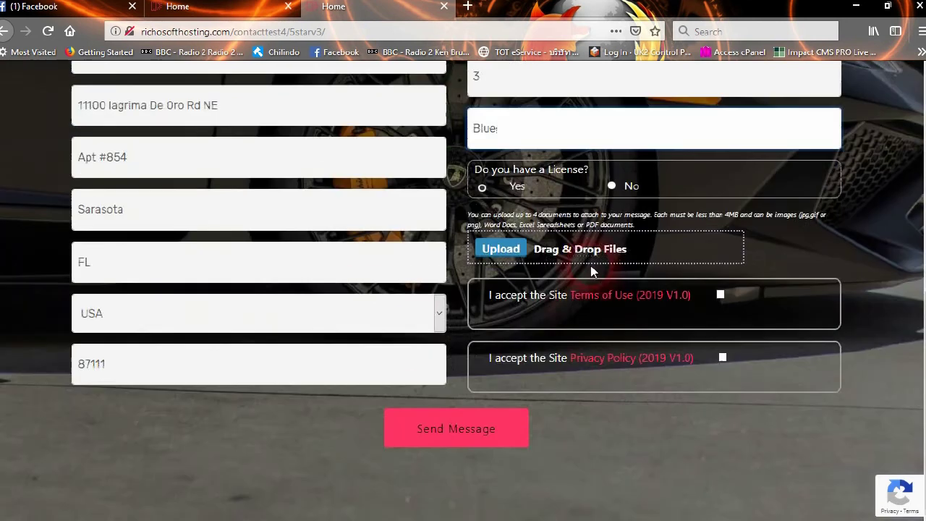
{"action": "left_click", "coordinate": [483, 189]}
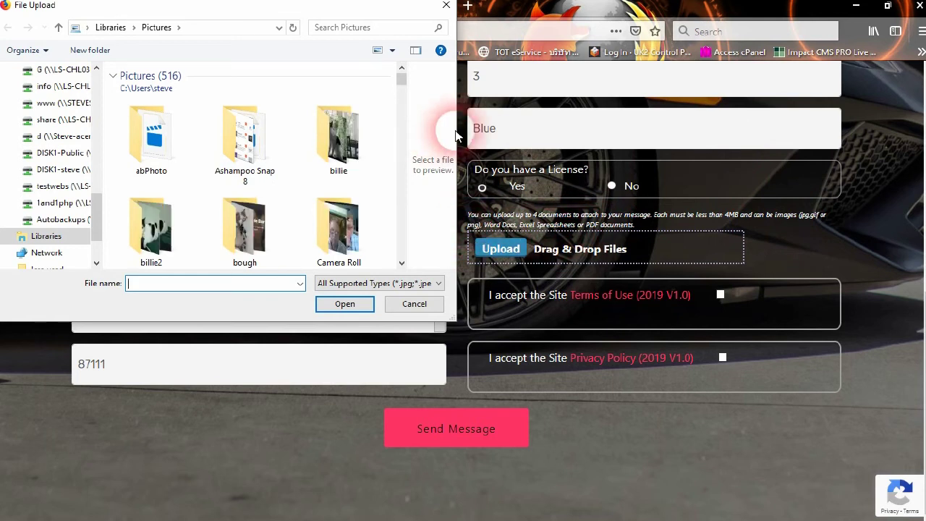
Attach the images bean.jpg and bean1.jpg from the Pictures library to the contact form.
{"action": "scroll", "coordinate": [404, 186], "scroll_direction": "down", "scroll_amount": 10}
{"action": "scroll", "coordinate": [403, 186], "scroll_direction": "down", "scroll_amount": 10}
{"action": "scroll", "coordinate": [402, 186], "scroll_direction": "down", "scroll_amount": 10}
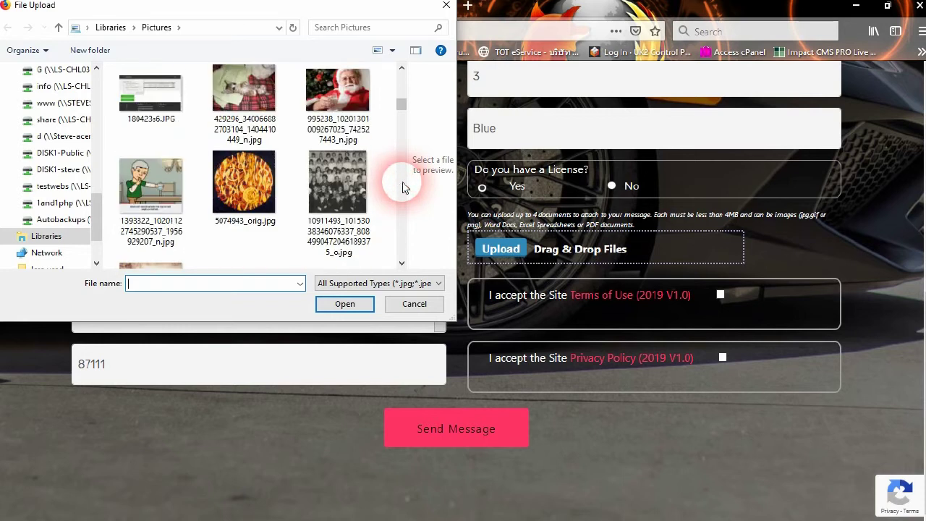
{"action": "scroll", "coordinate": [402, 186], "scroll_direction": "down", "scroll_amount": 4}
{"action": "scroll", "coordinate": [403, 187], "scroll_direction": "down", "scroll_amount": 5}
{"action": "scroll", "coordinate": [402, 181], "scroll_direction": "down", "scroll_amount": 6}
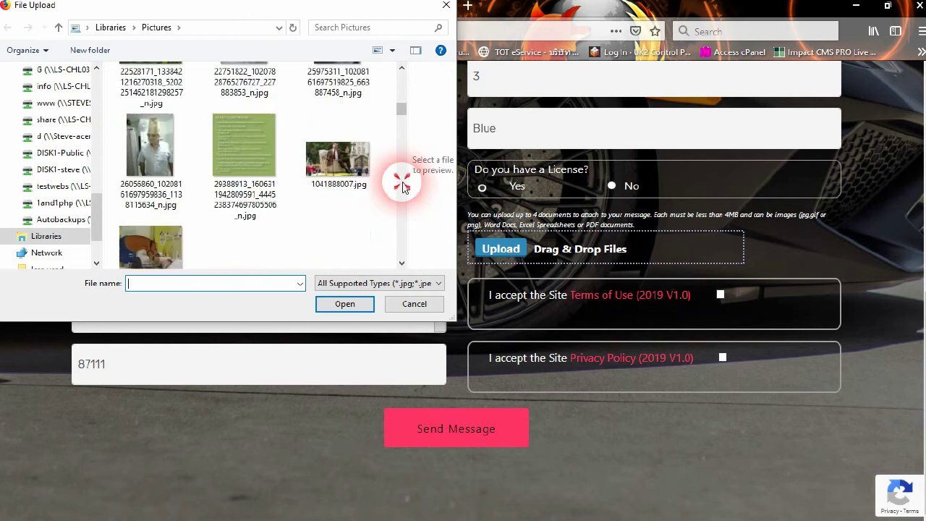
{"action": "left_click", "coordinate": [404, 87]}
{"action": "left_click", "coordinate": [404, 87]}
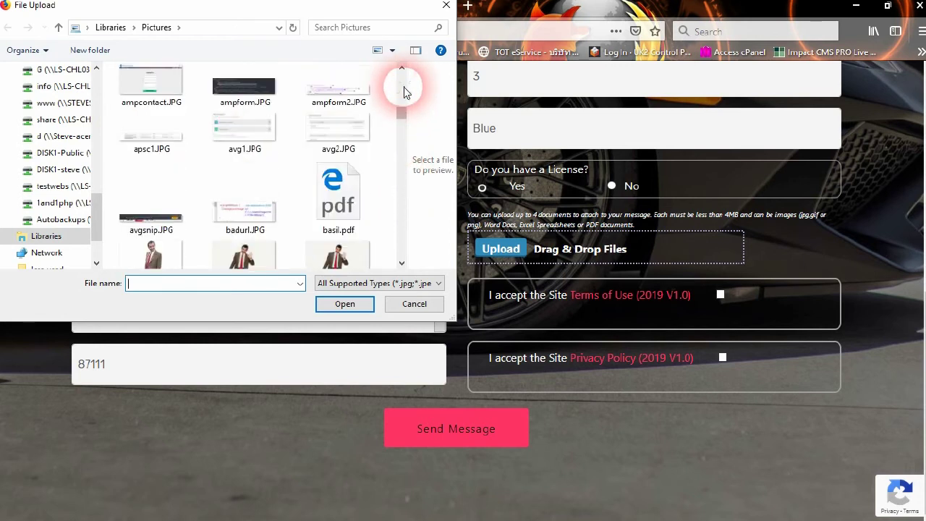
{"action": "left_click", "coordinate": [404, 87]}
{"action": "left_click", "coordinate": [400, 219]}
{"action": "left_click", "coordinate": [402, 231]}
{"action": "left_click", "coordinate": [213, 222]}
{"action": "left_click", "coordinate": [140, 222]}
{"action": "left_click", "coordinate": [262, 244], "text": "ctrl"}
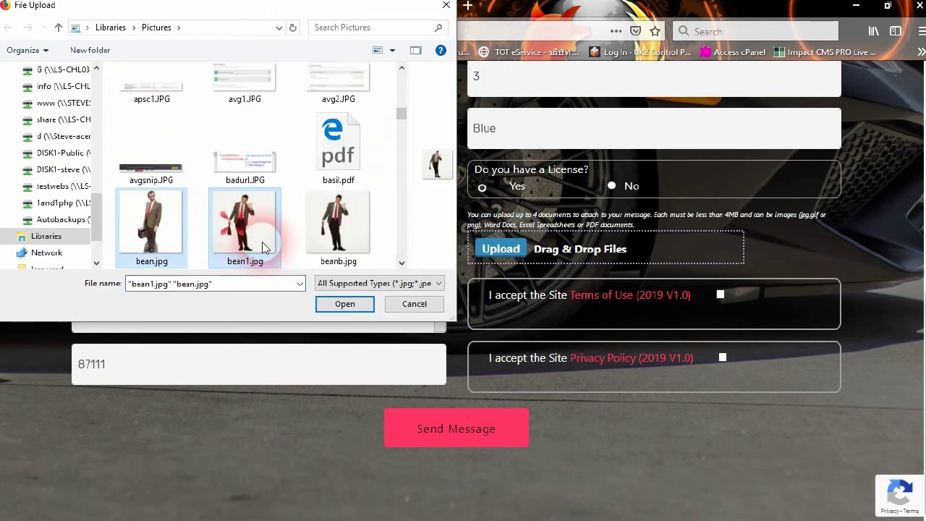
{"action": "left_click", "coordinate": [361, 304]}
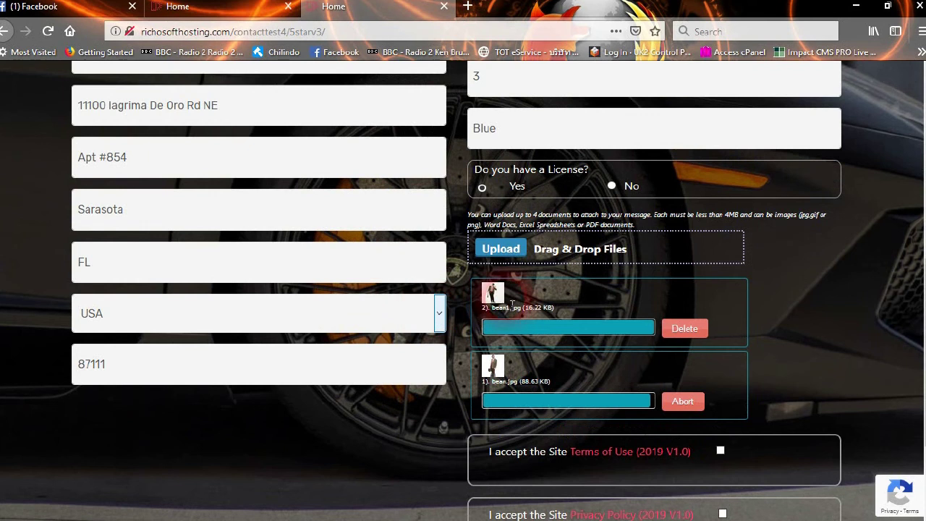
Accept the site's Terms of Use and Privacy Policy and send the contact form message.
{"action": "scroll", "coordinate": [590, 314], "scroll_direction": "down", "scroll_amount": 3}
{"action": "scroll", "coordinate": [621, 313], "scroll_direction": "down", "scroll_amount": 1}
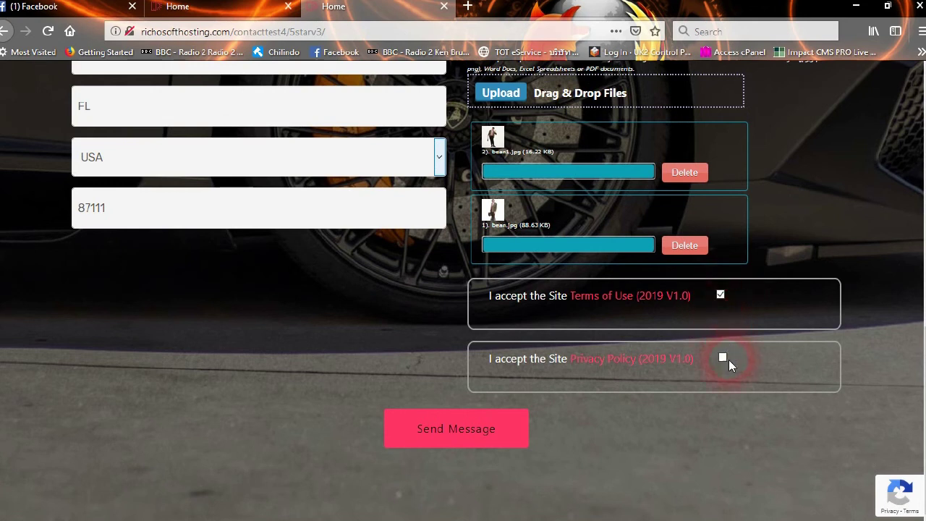
{"action": "left_click", "coordinate": [466, 436]}
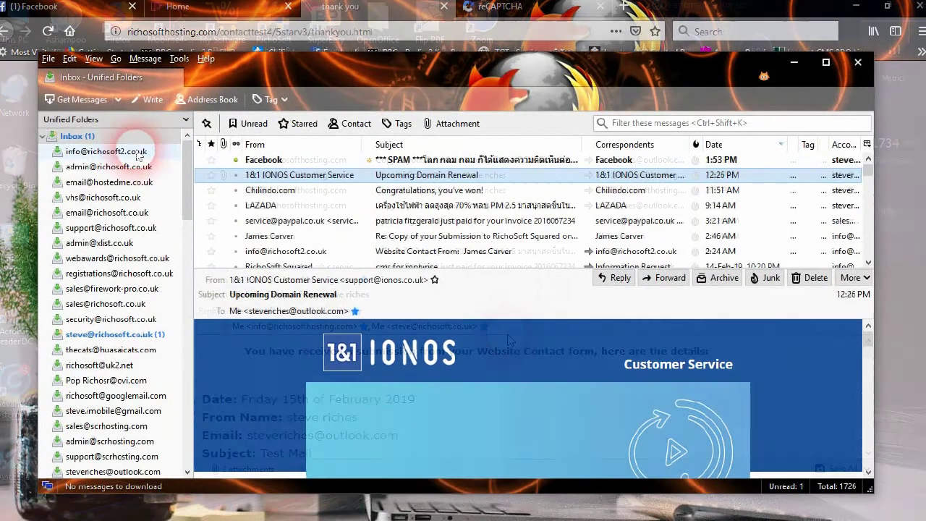
Switch to the mail program, open the Website Contact From e-mail and check its submitted details and attached images.
{"action": "left_click", "coordinate": [310, 176]}
{"action": "left_click", "coordinate": [796, 182]}
{"action": "left_click", "coordinate": [414, 177]}
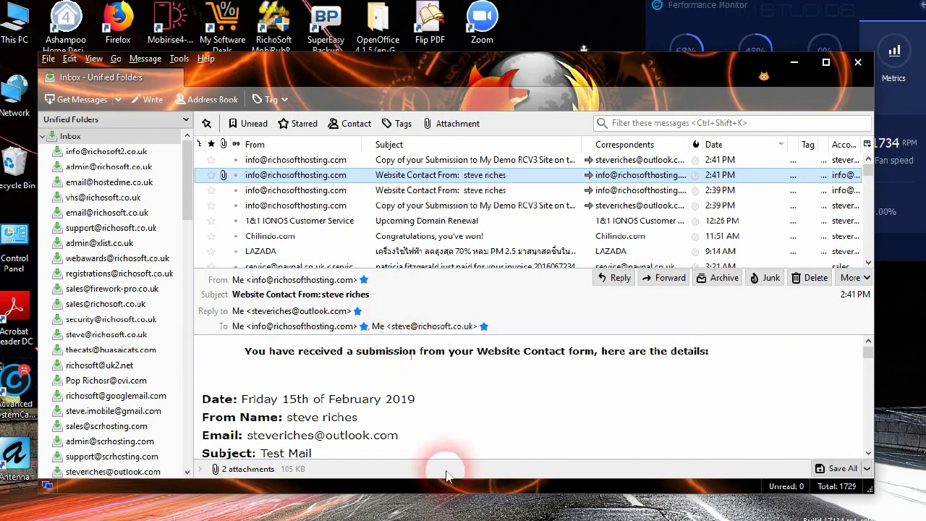
{"action": "scroll", "coordinate": [456, 369], "scroll_direction": "down", "scroll_amount": 2}
{"action": "scroll", "coordinate": [366, 373], "scroll_direction": "down", "scroll_amount": 2}
{"action": "scroll", "coordinate": [562, 374], "scroll_direction": "down", "scroll_amount": 4}
{"action": "scroll", "coordinate": [564, 369], "scroll_direction": "down", "scroll_amount": 1}
{"action": "scroll", "coordinate": [554, 366], "scroll_direction": "up", "scroll_amount": 3}
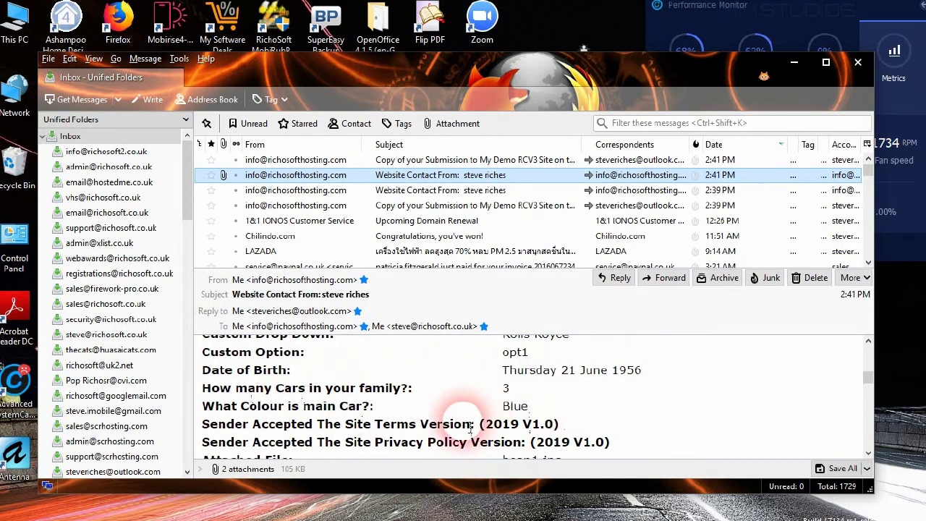
{"action": "scroll", "coordinate": [473, 398], "scroll_direction": "down", "scroll_amount": 2}
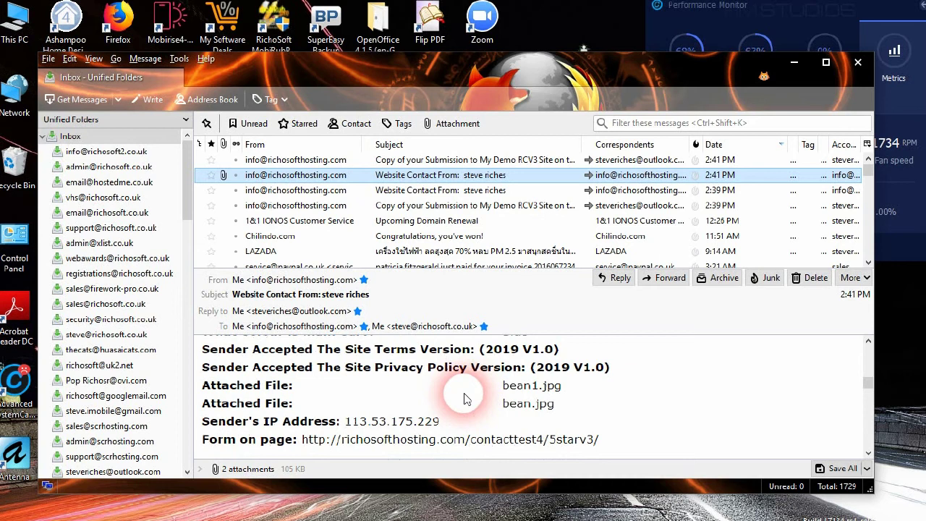
{"action": "scroll", "coordinate": [518, 423], "scroll_direction": "down", "scroll_amount": 6}
{"action": "scroll", "coordinate": [460, 399], "scroll_direction": "down", "scroll_amount": 5}
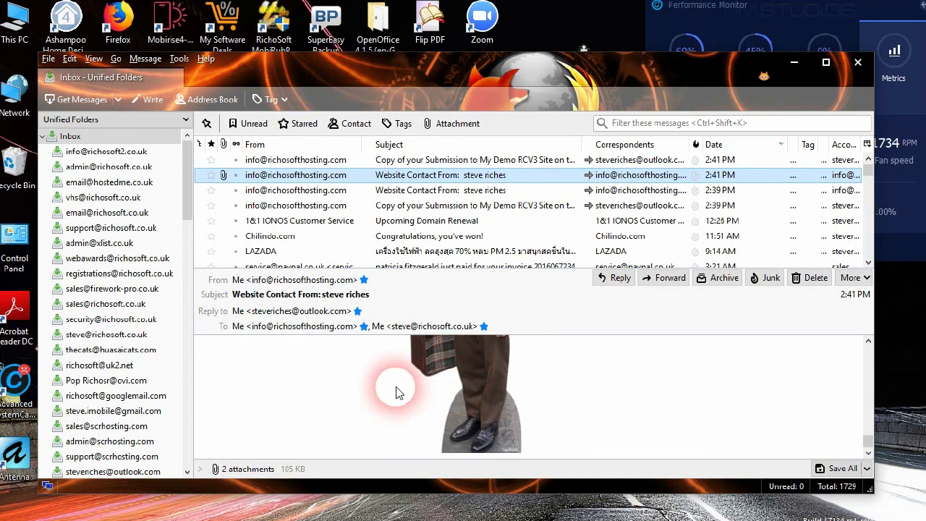
{"action": "scroll", "coordinate": [434, 377], "scroll_direction": "up", "scroll_amount": 2}
Open the Copy of your Submission e-mail and check the sender's details, accepted policies and attached file names.
{"action": "left_click", "coordinate": [409, 164]}
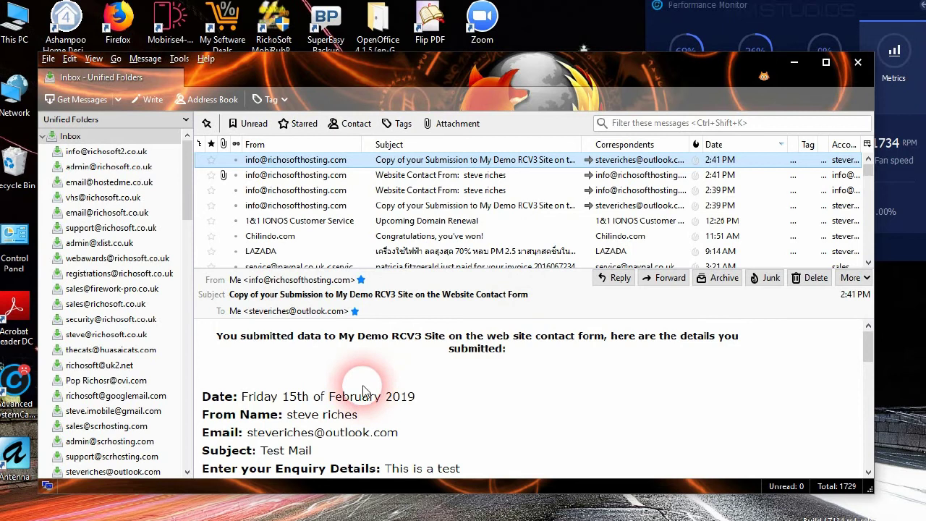
{"action": "scroll", "coordinate": [380, 391], "scroll_direction": "down", "scroll_amount": 4}
{"action": "scroll", "coordinate": [386, 395], "scroll_direction": "down", "scroll_amount": 4}
{"action": "scroll", "coordinate": [389, 396], "scroll_direction": "down", "scroll_amount": 2}
{"action": "scroll", "coordinate": [384, 396], "scroll_direction": "down", "scroll_amount": 2}
{"action": "scroll", "coordinate": [385, 395], "scroll_direction": "up", "scroll_amount": 4}
{"action": "scroll", "coordinate": [389, 395], "scroll_direction": "down", "scroll_amount": 2}
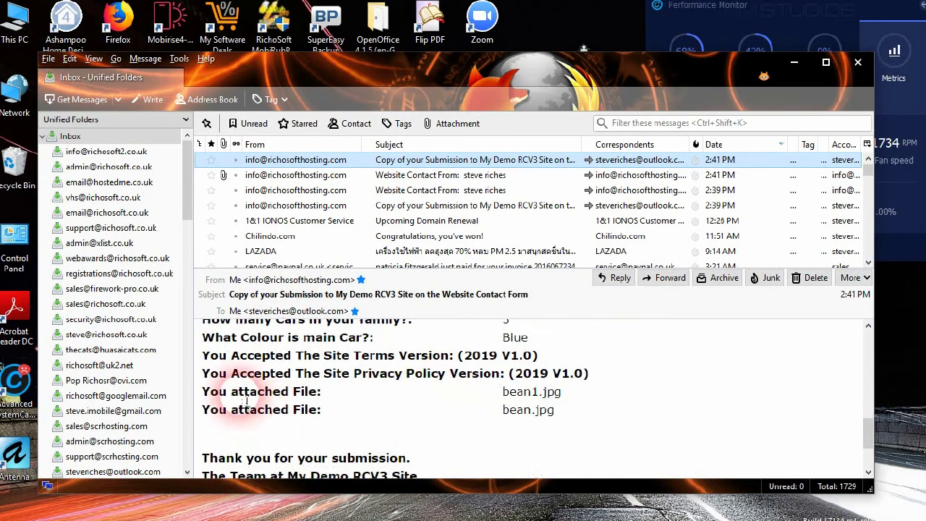
{"action": "left_click_drag", "start_coordinate": [214, 397], "coordinate": [630, 389]}
{"action": "left_click_drag", "start_coordinate": [501, 410], "coordinate": [616, 414]}
{"action": "scroll", "coordinate": [570, 408], "scroll_direction": "down", "scroll_amount": 2}
{"action": "scroll", "coordinate": [564, 412], "scroll_direction": "up", "scroll_amount": 10}
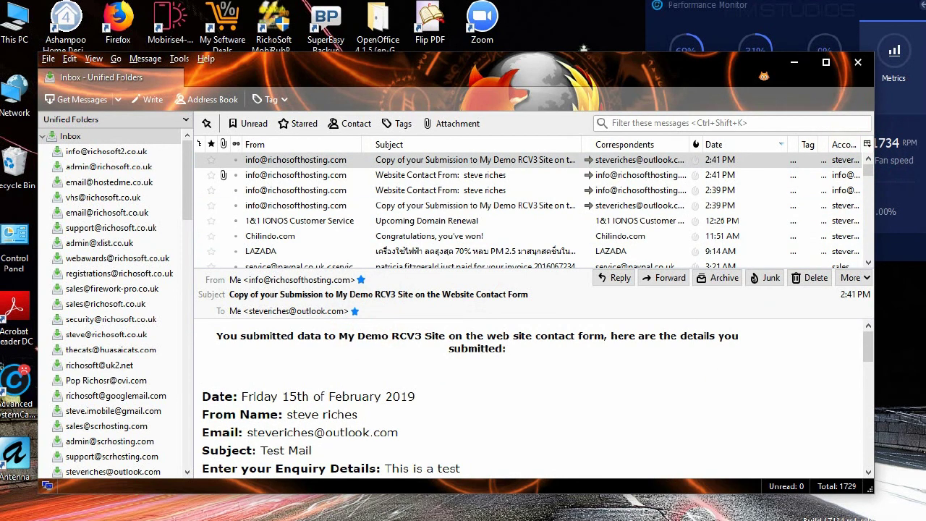
{"action": "right_click", "coordinate": [710, 516]}
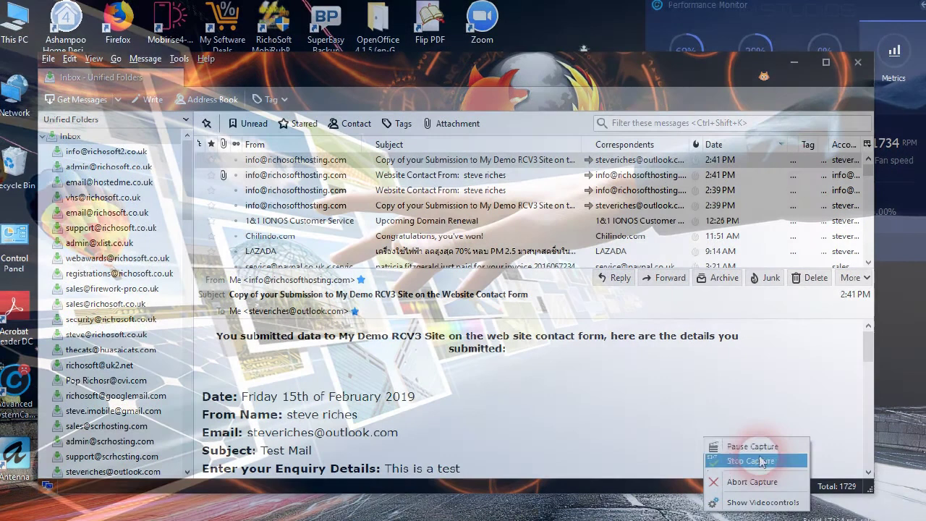